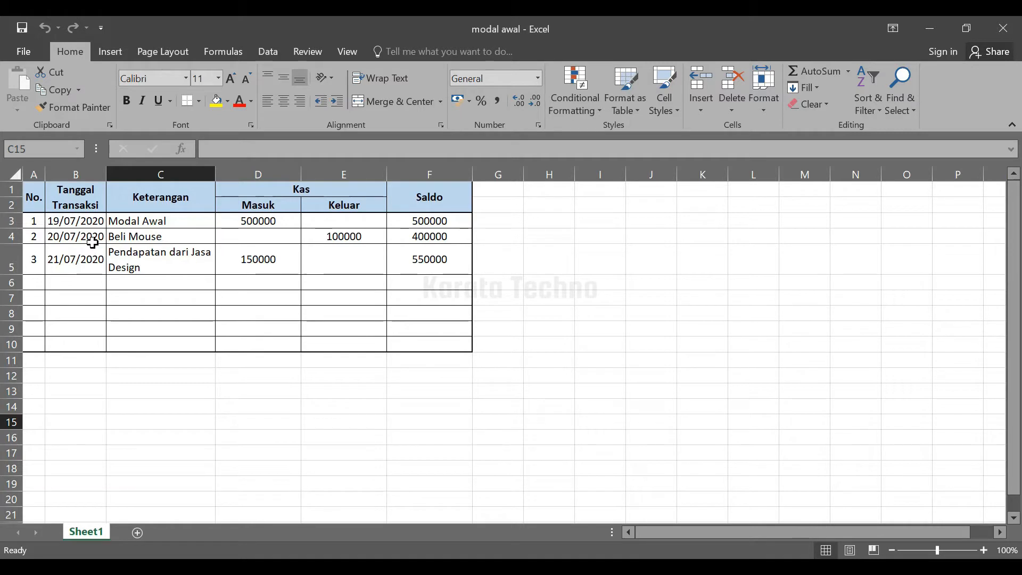
Examine the extent of the cash table in A1:F10 and the row where its header starts.
{"action": "left_click_drag", "start_coordinate": [32, 193], "coordinate": [417, 344]}
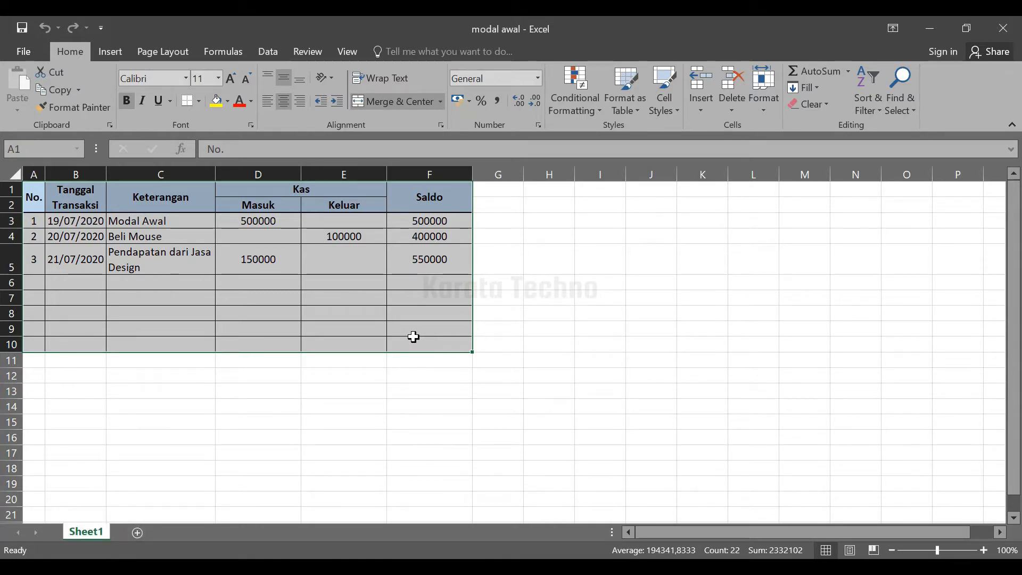
{"action": "left_click", "coordinate": [55, 204]}
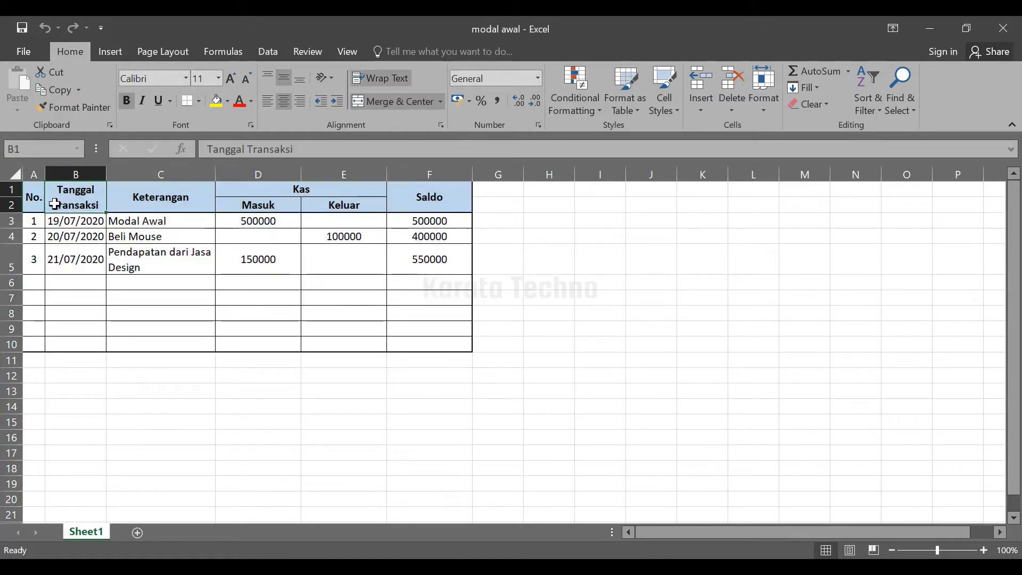
{"action": "left_click_drag", "start_coordinate": [30, 201], "coordinate": [399, 340]}
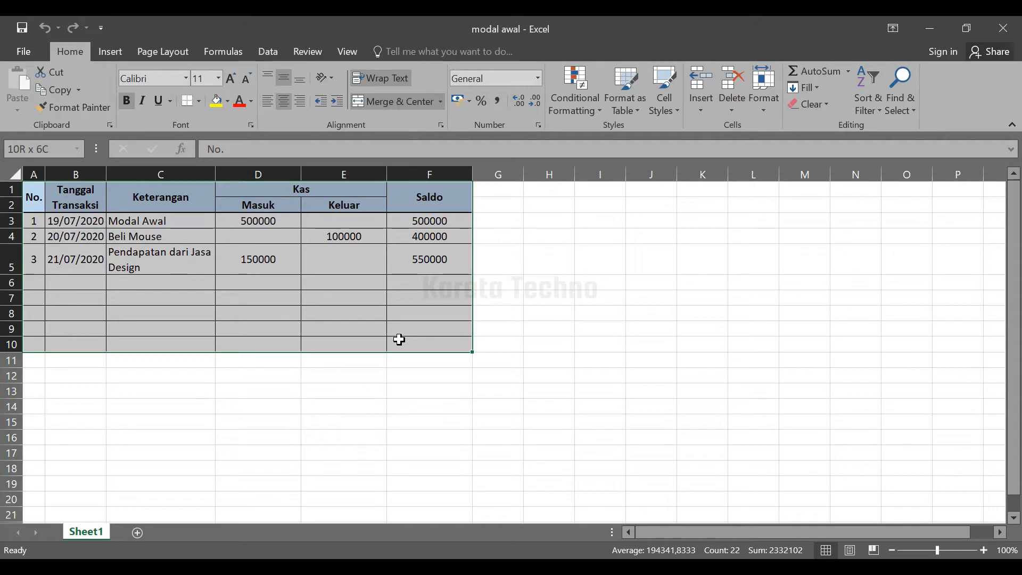
{"action": "left_click_drag", "start_coordinate": [399, 340], "coordinate": [398, 338]}
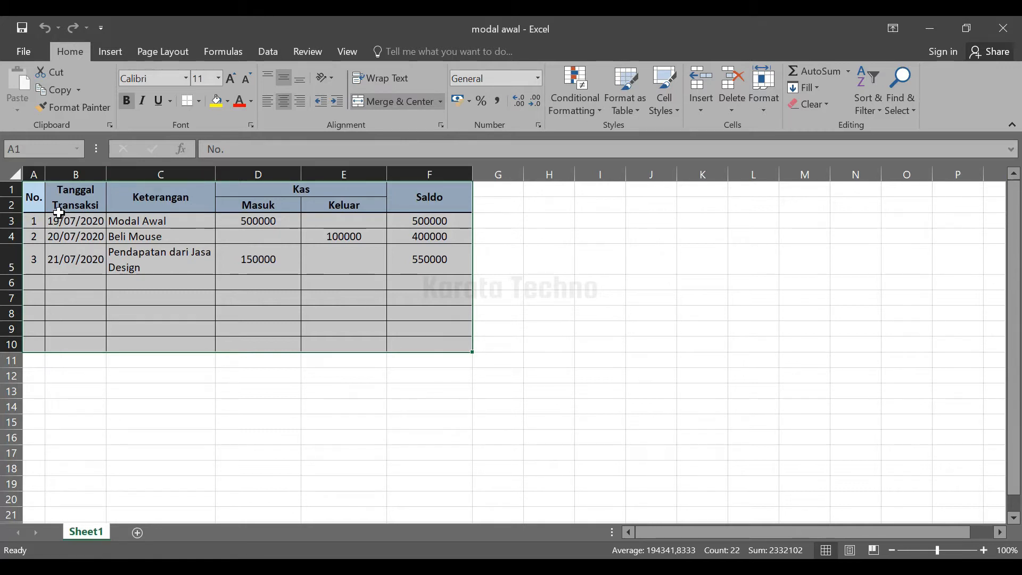
{"action": "left_click", "coordinate": [11, 189]}
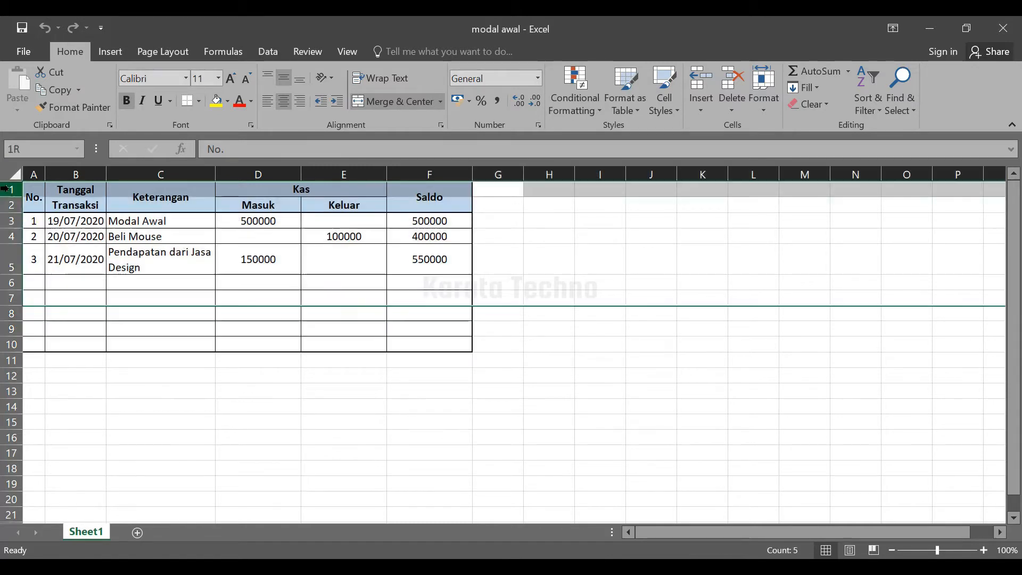
{"action": "left_click", "coordinate": [518, 235]}
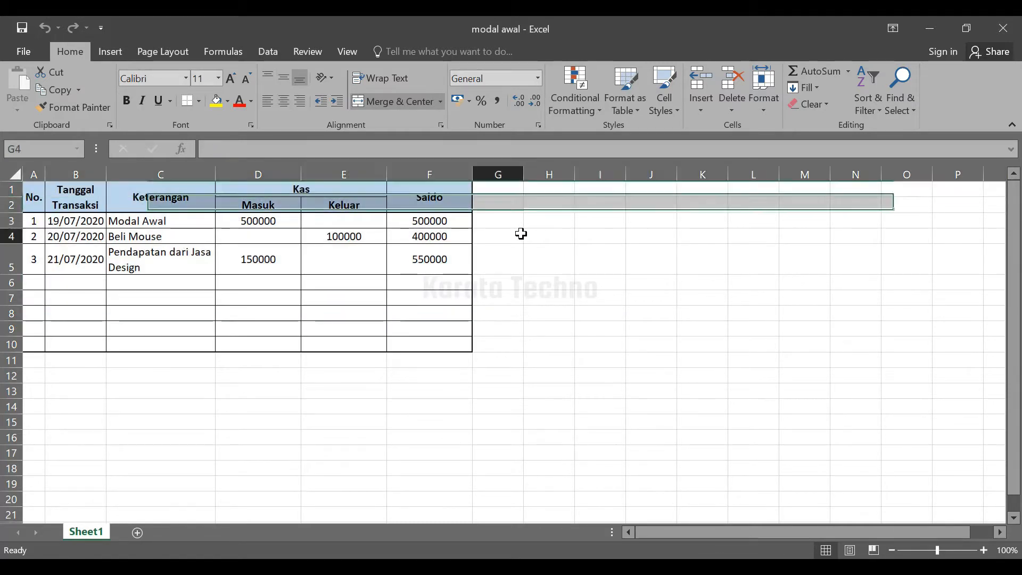
{"action": "left_click", "coordinate": [11, 189]}
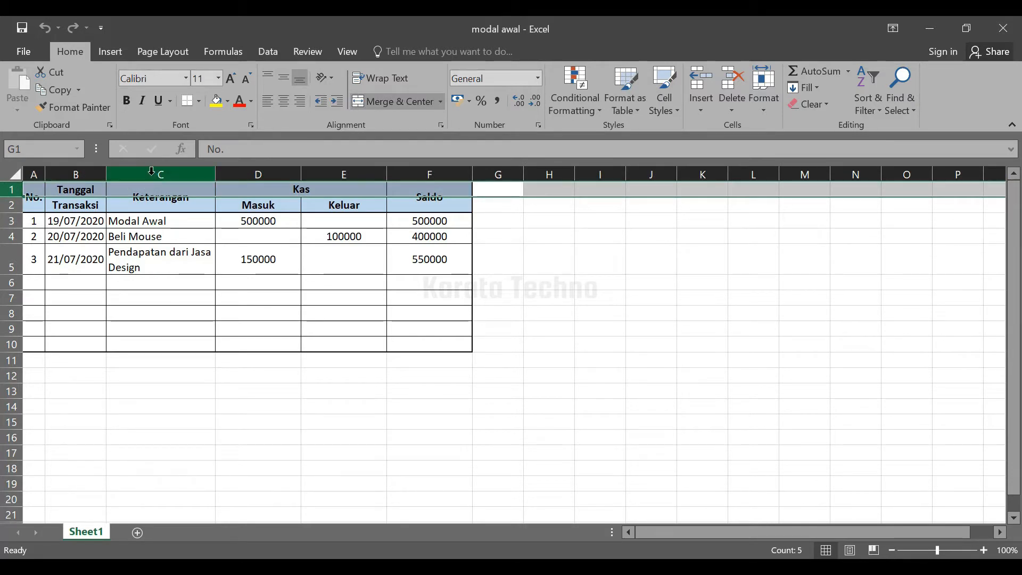
{"action": "left_click", "coordinate": [60, 225]}
{"action": "left_click", "coordinate": [34, 194]}
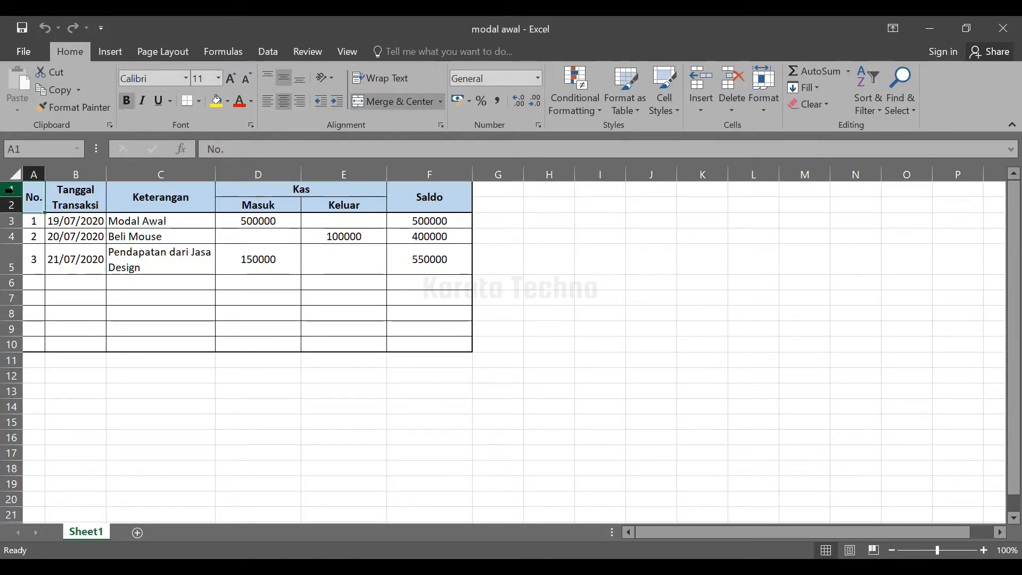
{"action": "left_click", "coordinate": [11, 189]}
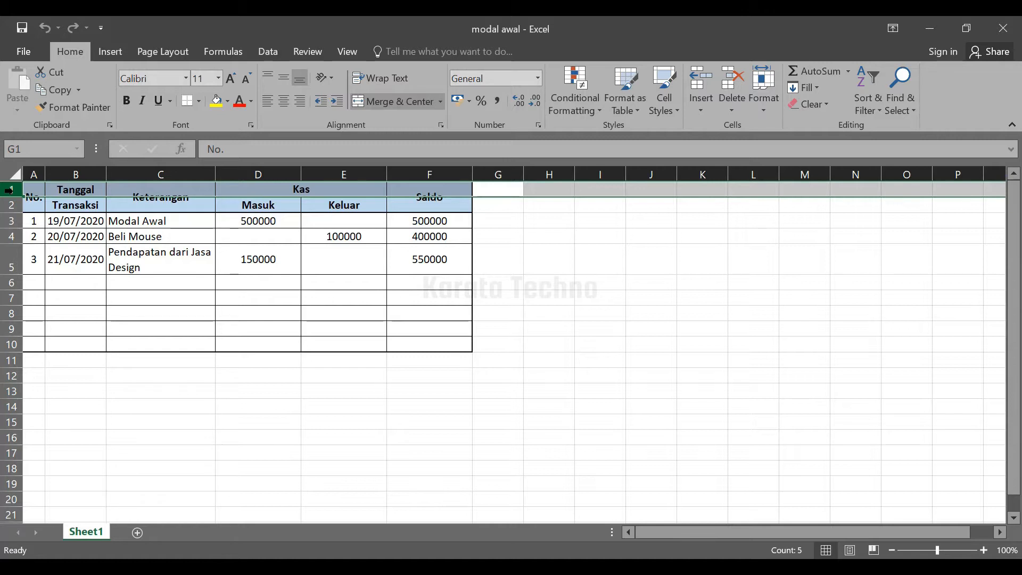
{"action": "left_click_drag", "start_coordinate": [190, 297], "coordinate": [235, 297]}
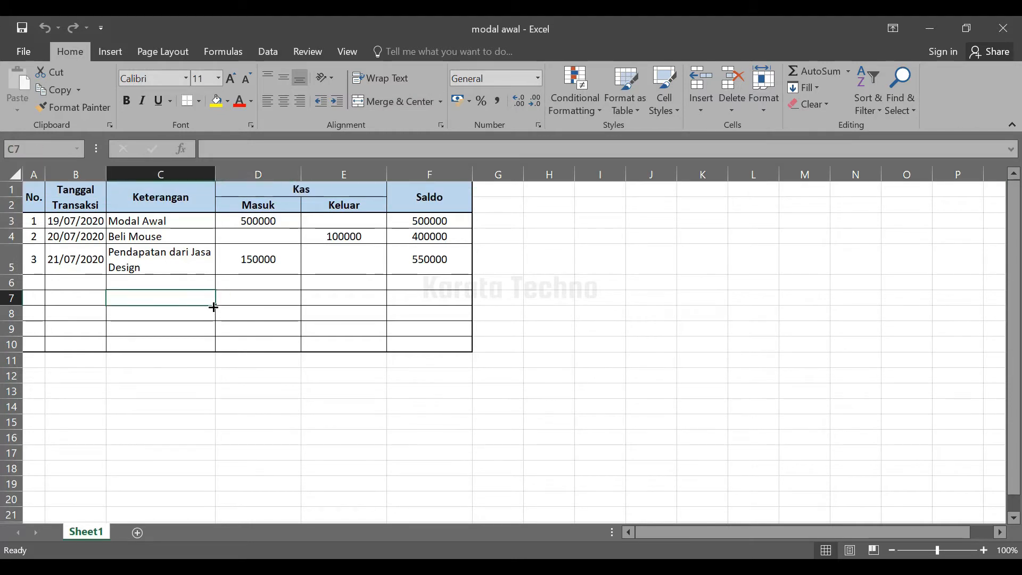
{"action": "left_click", "coordinate": [210, 339]}
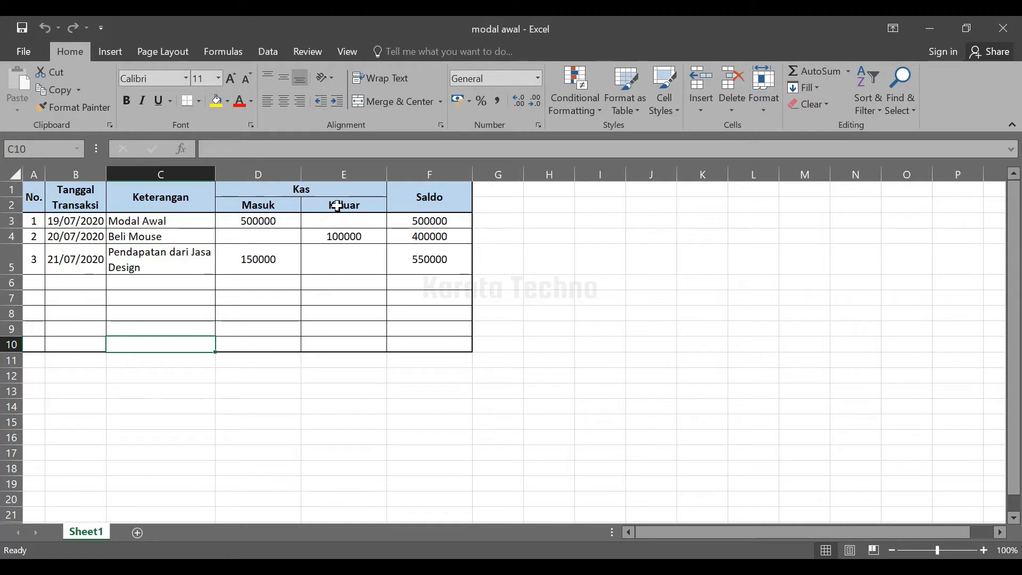
Insert one blank row above the table header at row 1.
{"action": "left_click", "coordinate": [10, 189]}
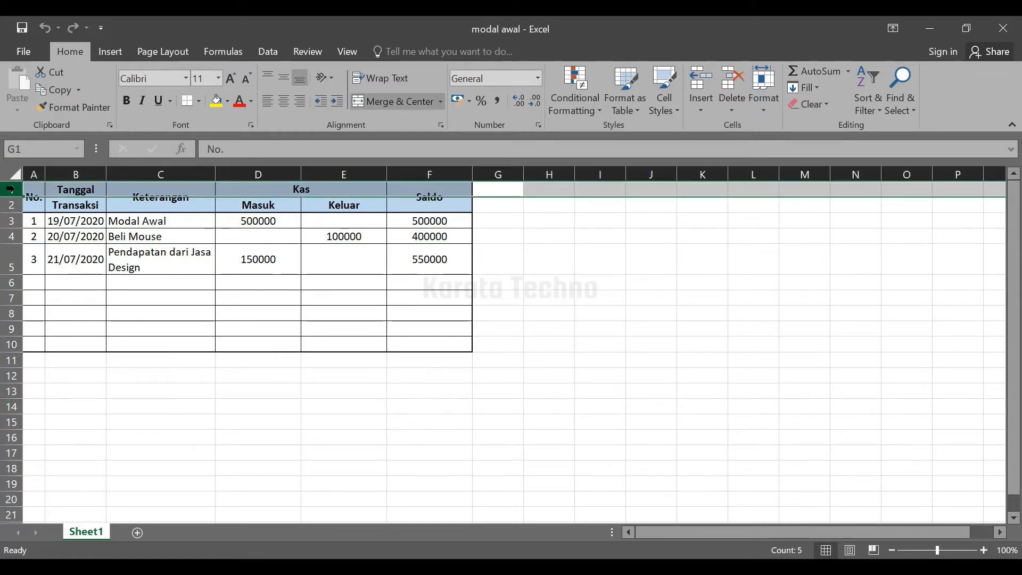
{"action": "left_click", "coordinate": [34, 171]}
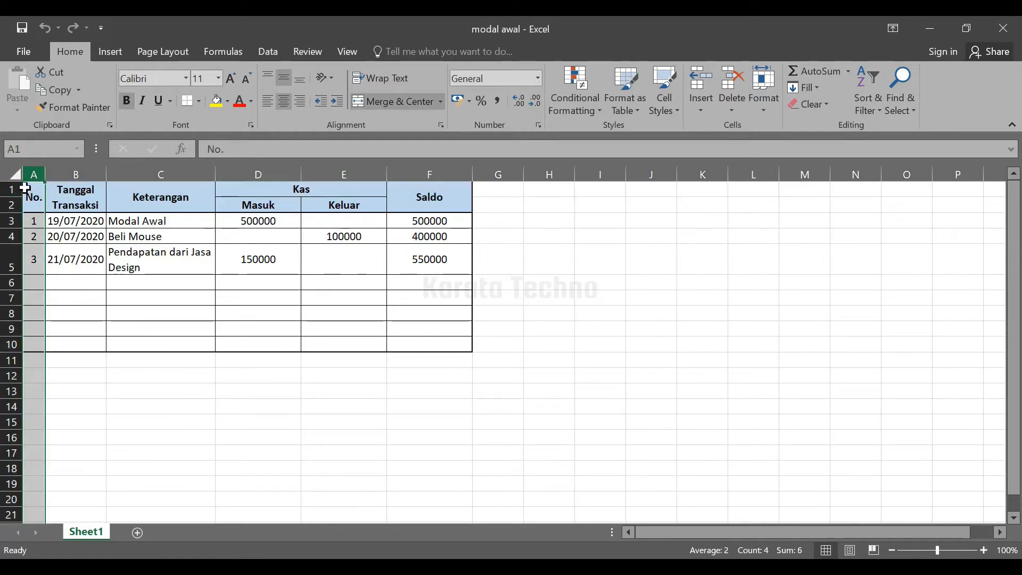
{"action": "left_click", "coordinate": [32, 192]}
{"action": "left_click", "coordinate": [10, 191]}
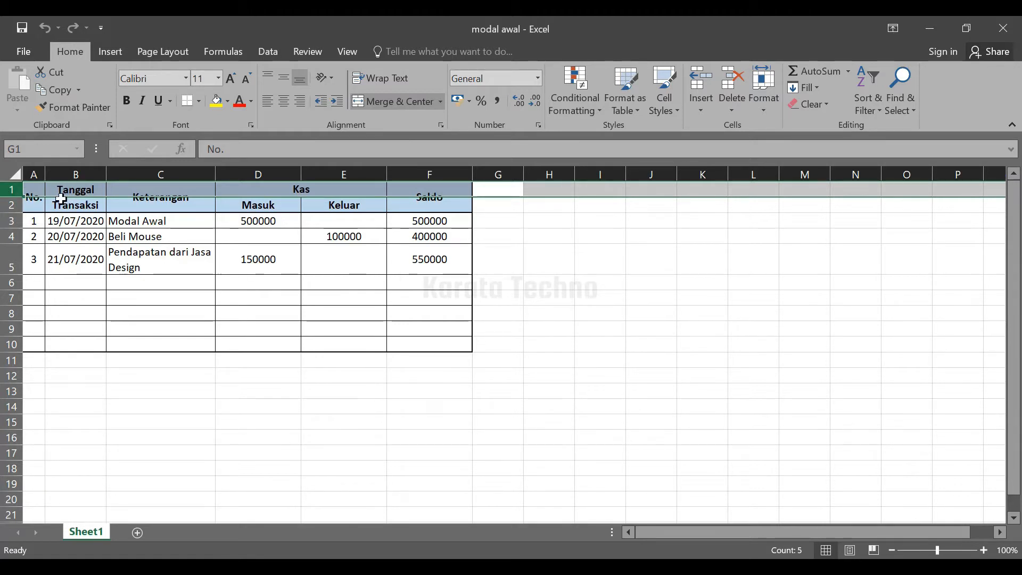
{"action": "right_click", "coordinate": [12, 190]}
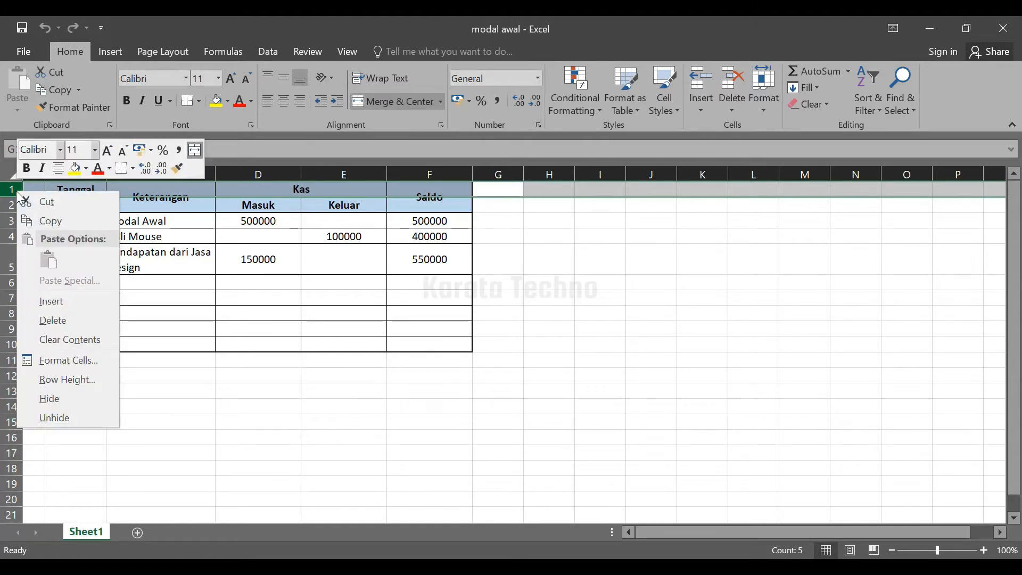
{"action": "left_click", "coordinate": [62, 302]}
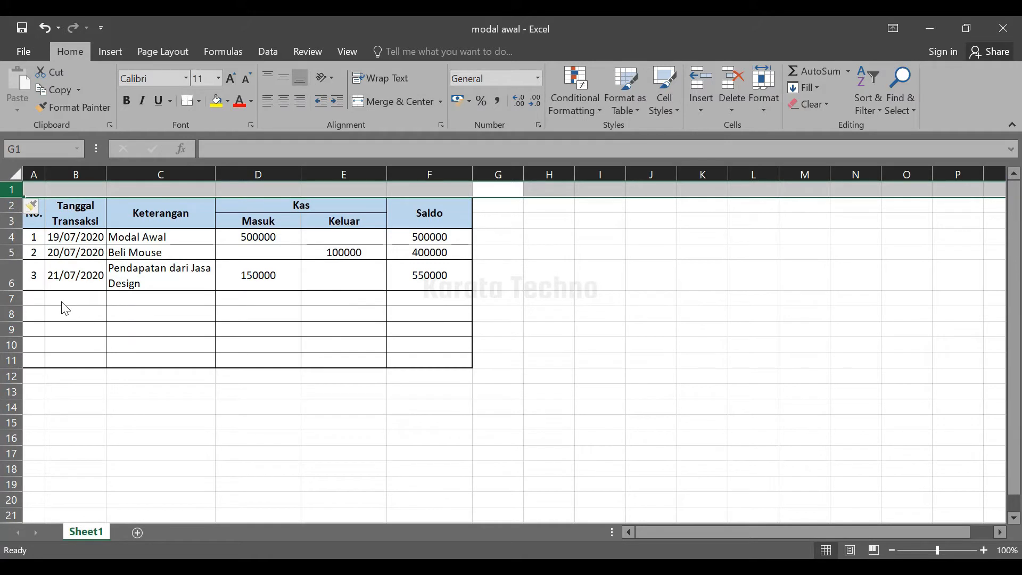
{"action": "left_click", "coordinate": [59, 191]}
{"action": "left_click", "coordinate": [39, 192]}
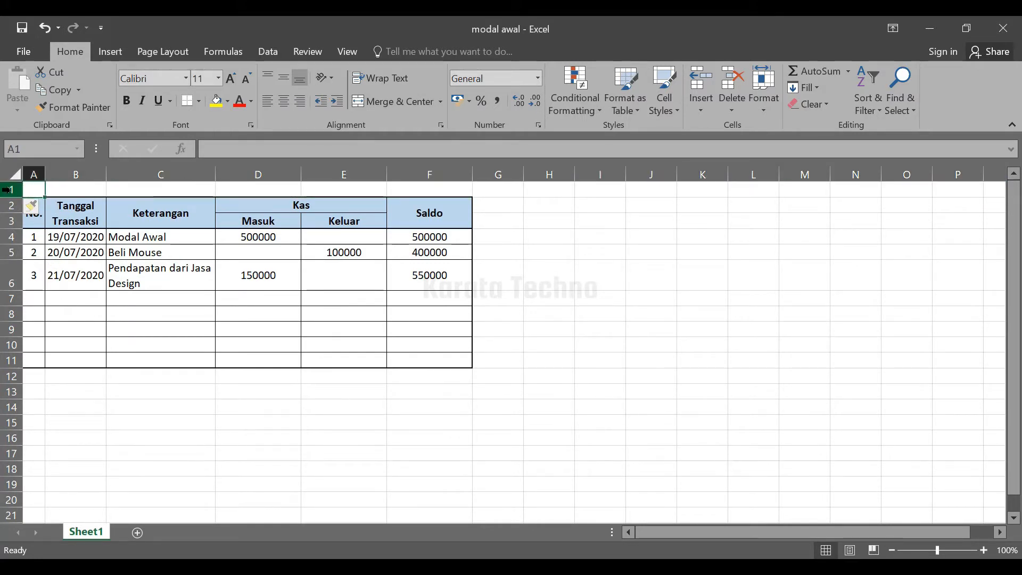
{"action": "left_click", "coordinate": [55, 190]}
{"action": "left_click", "coordinate": [9, 189]}
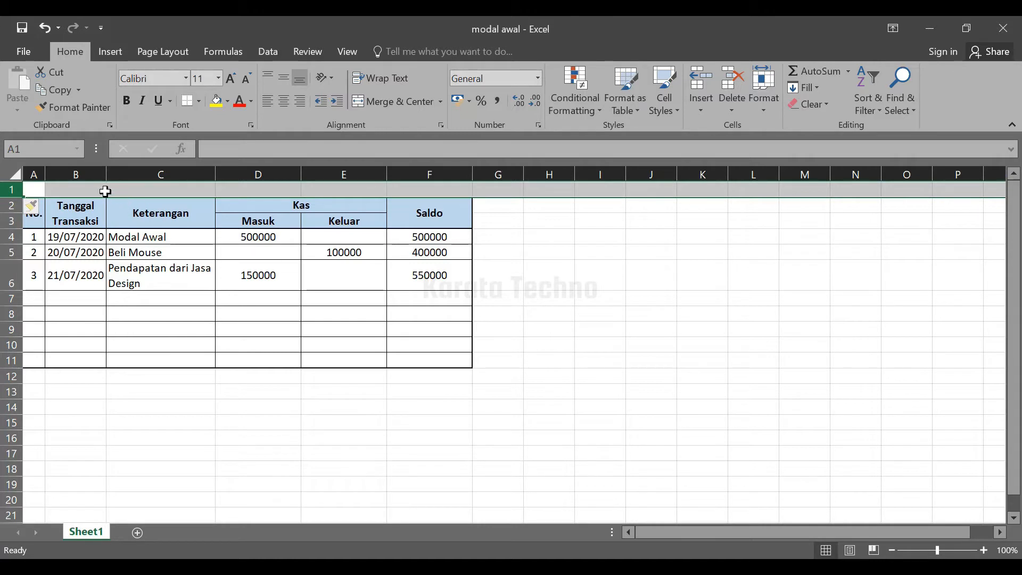
{"action": "left_click", "coordinate": [72, 191]}
{"action": "left_click", "coordinate": [73, 212]}
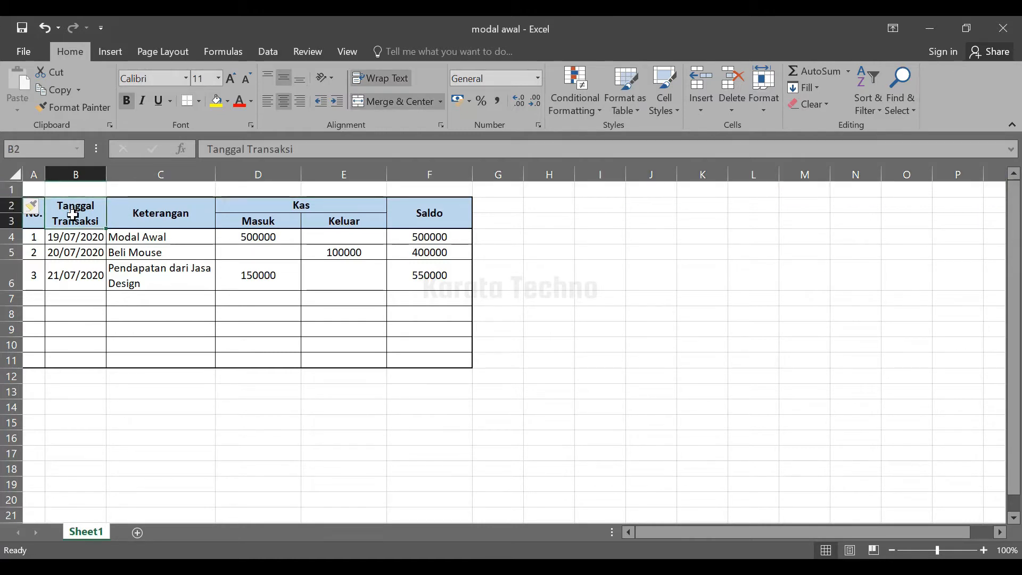
{"action": "left_click", "coordinate": [71, 273]}
{"action": "left_click", "coordinate": [77, 300]}
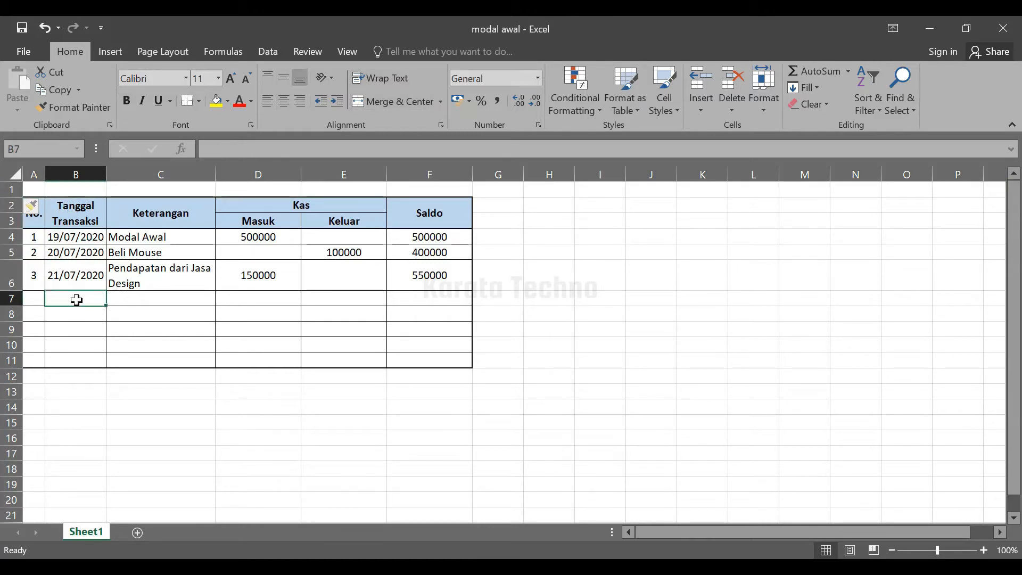
Insert a second blank row at row 1, above the existing blank row.
{"action": "left_click", "coordinate": [52, 188]}
{"action": "left_click", "coordinate": [11, 188]}
{"action": "right_click", "coordinate": [11, 189]}
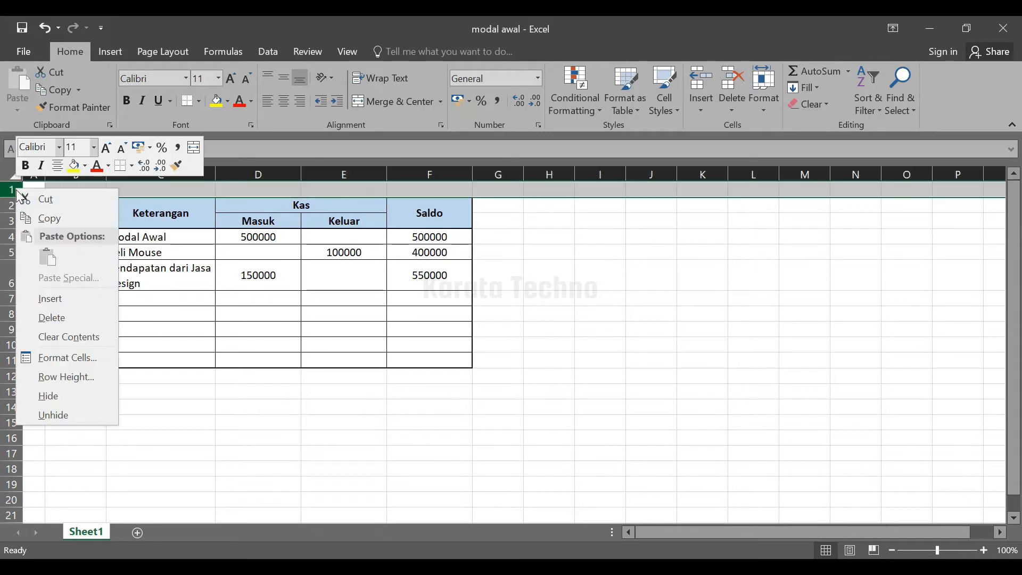
{"action": "left_click", "coordinate": [49, 299]}
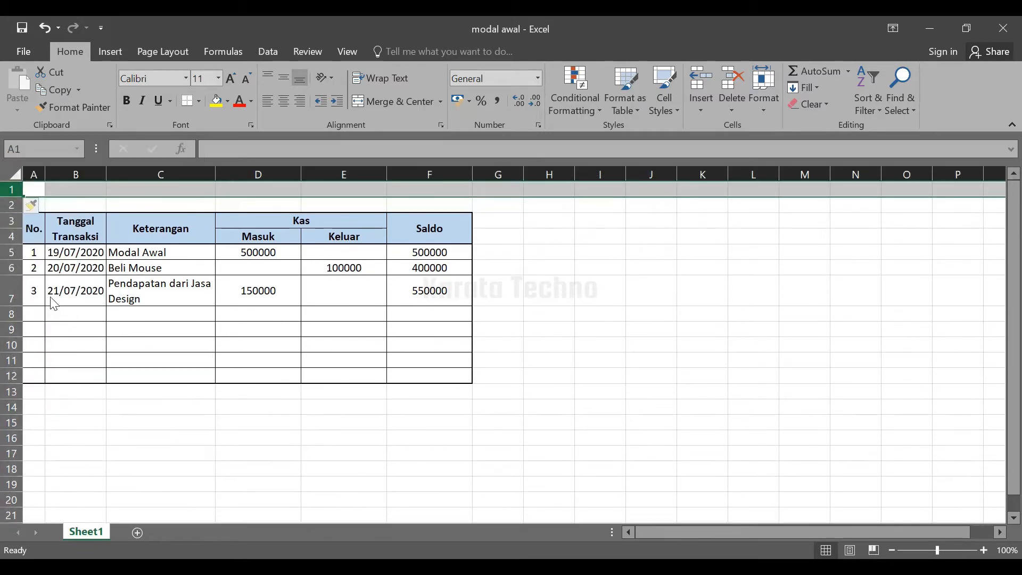
Insert two more blank rows at once above the table, based on a selection of rows 1 and 2.
{"action": "left_click", "coordinate": [69, 205]}
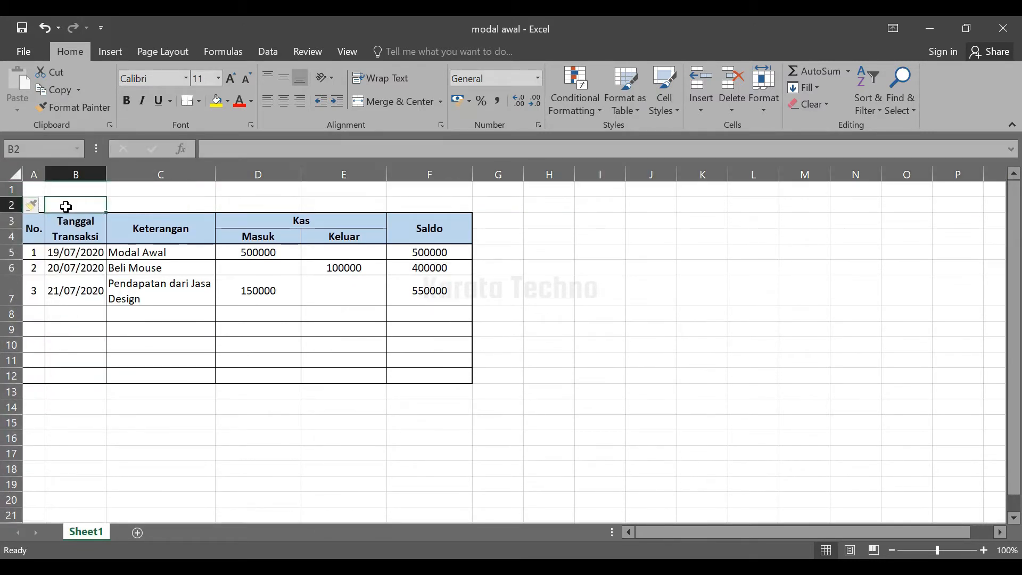
{"action": "left_click", "coordinate": [4, 189]}
{"action": "left_click_drag", "start_coordinate": [3, 189], "coordinate": [8, 202]}
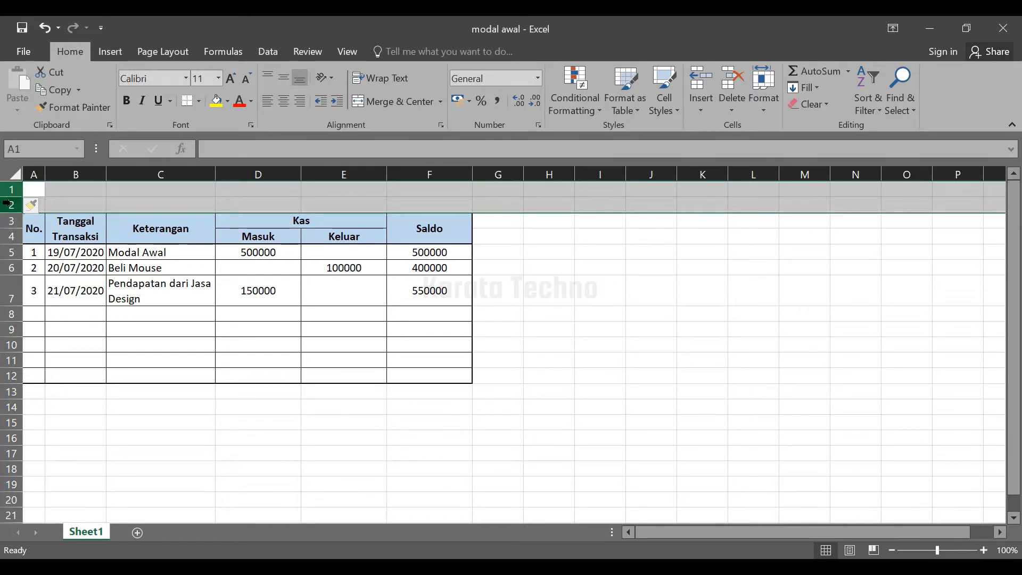
{"action": "right_click", "coordinate": [9, 203]}
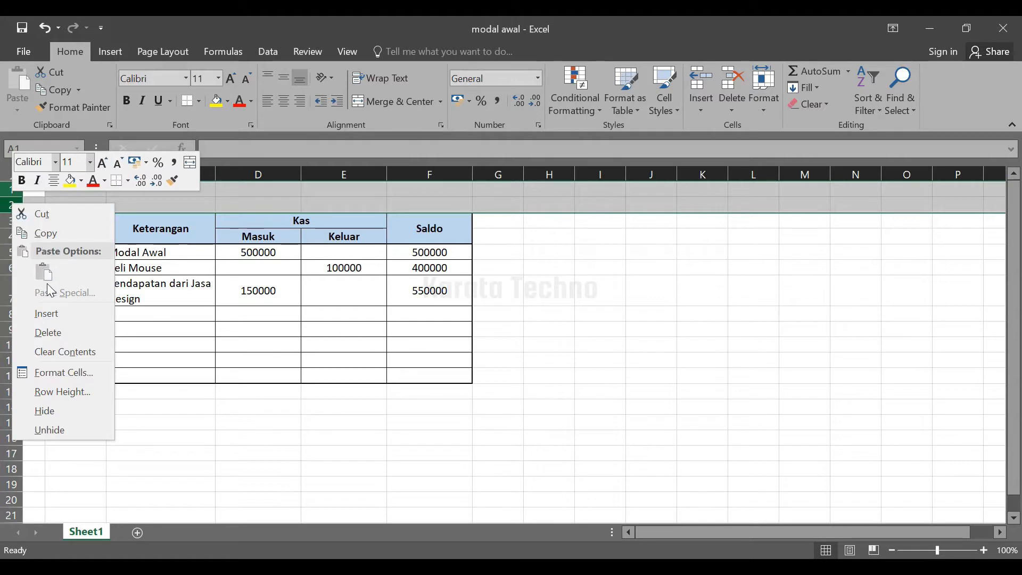
{"action": "key", "text": "Escape"}
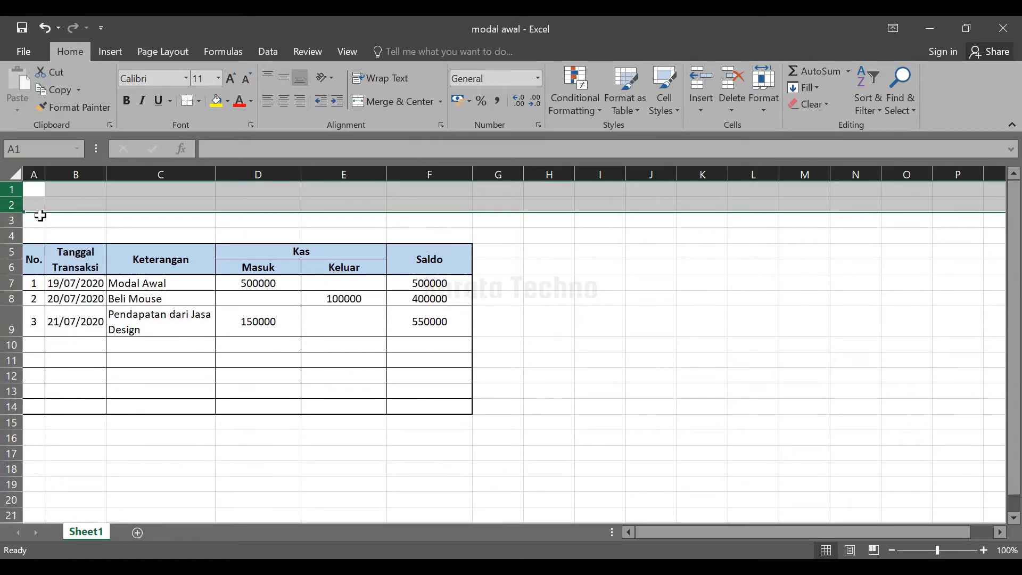
Insert four more blank rows at once above the table, based on a selection of rows 1 to 4.
{"action": "left_click", "coordinate": [35, 206]}
{"action": "left_click", "coordinate": [57, 206]}
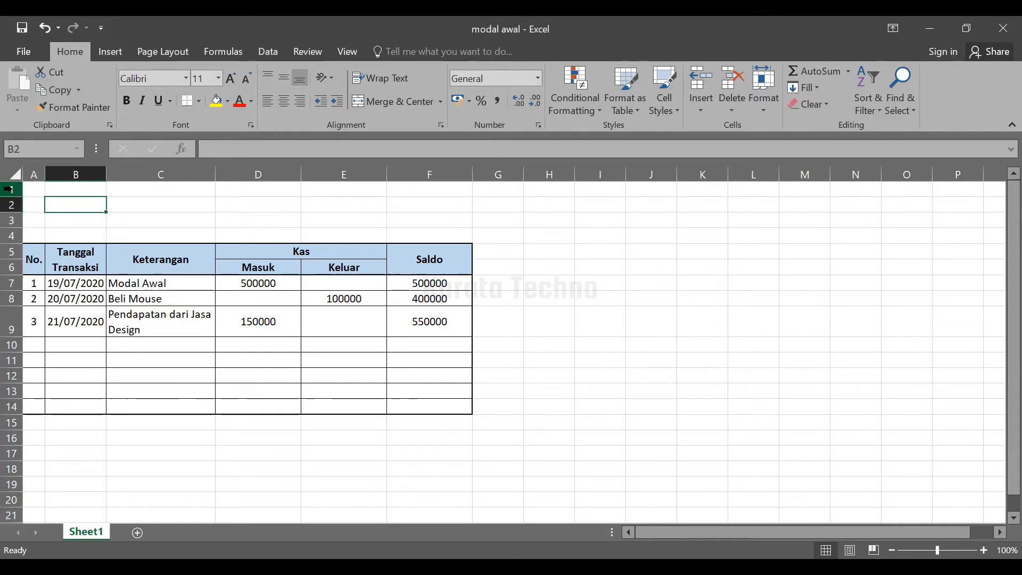
{"action": "left_click_drag", "start_coordinate": [10, 189], "coordinate": [7, 235]}
{"action": "right_click", "coordinate": [12, 220]}
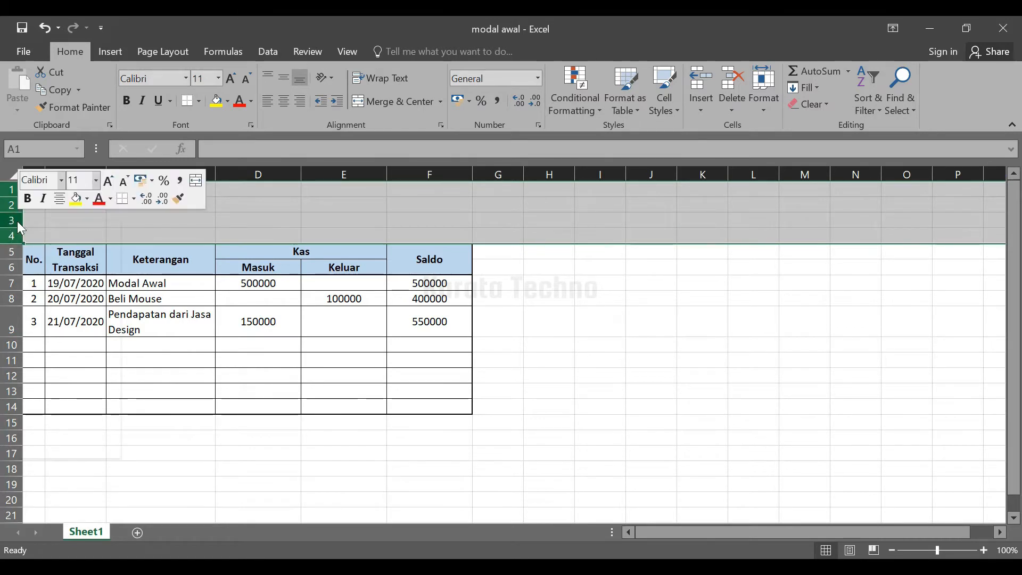
{"action": "left_click", "coordinate": [58, 341]}
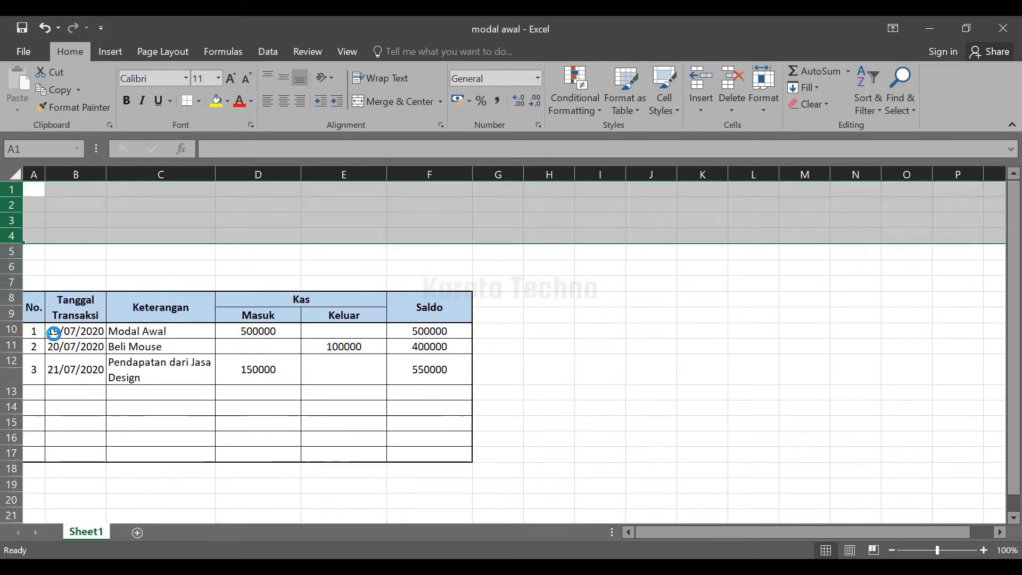
Undo the last two row insertions, the four-row one and the two-row one.
{"action": "left_click_drag", "start_coordinate": [69, 235], "coordinate": [72, 190]}
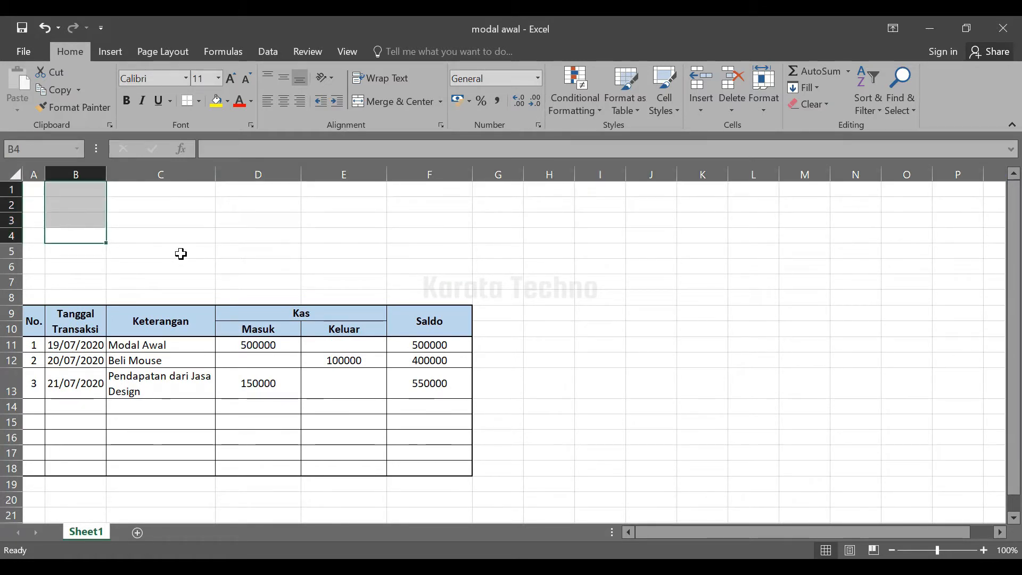
{"action": "key", "text": "ctrl+z"}
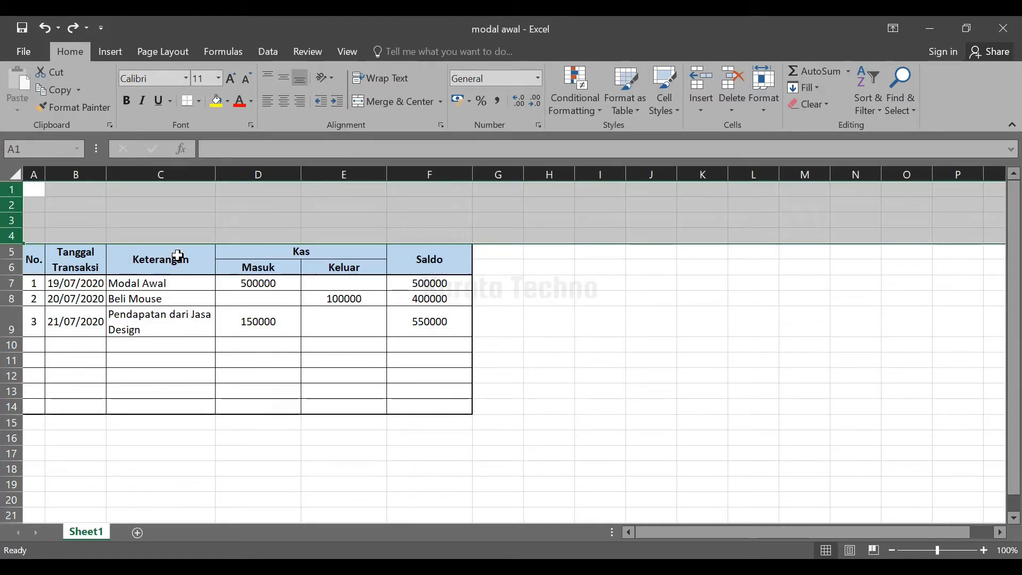
{"action": "key", "text": "ctrl+z"}
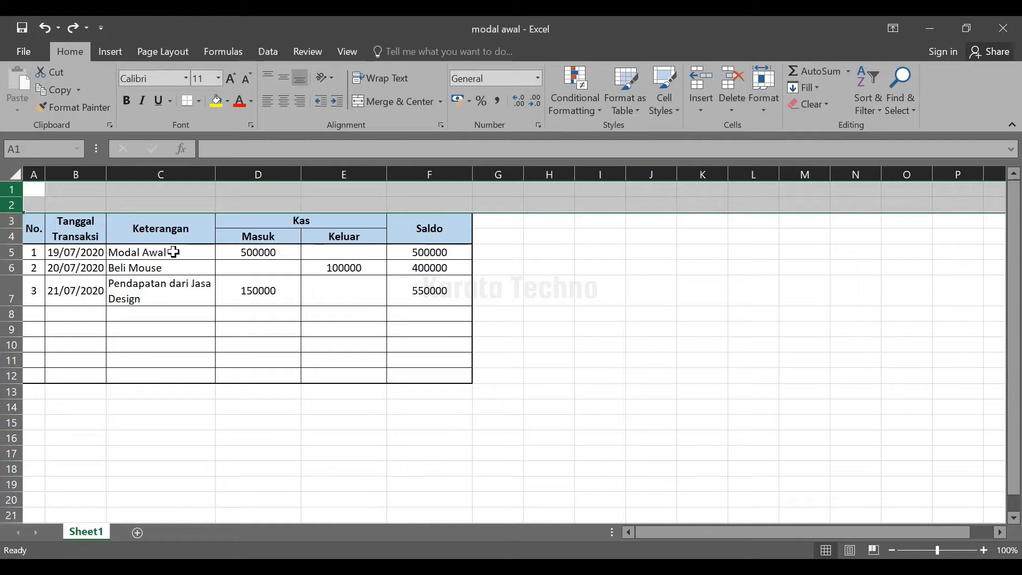
Enter the title "Transaksi Keuangan Karata Techno" in cell A1 above the table.
{"action": "left_click", "coordinate": [143, 190]}
{"action": "left_click", "coordinate": [91, 189]}
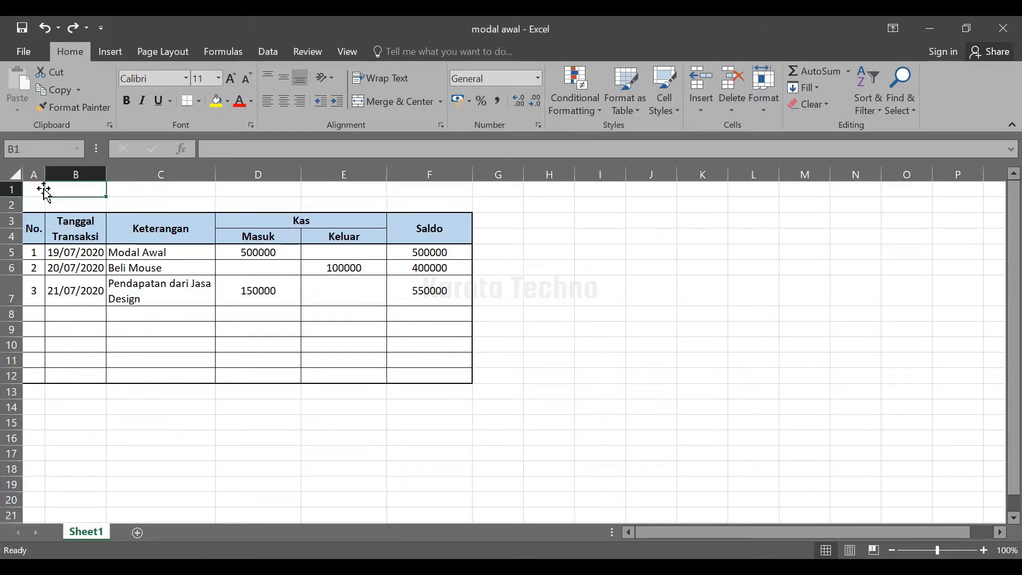
{"action": "left_click", "coordinate": [34, 190]}
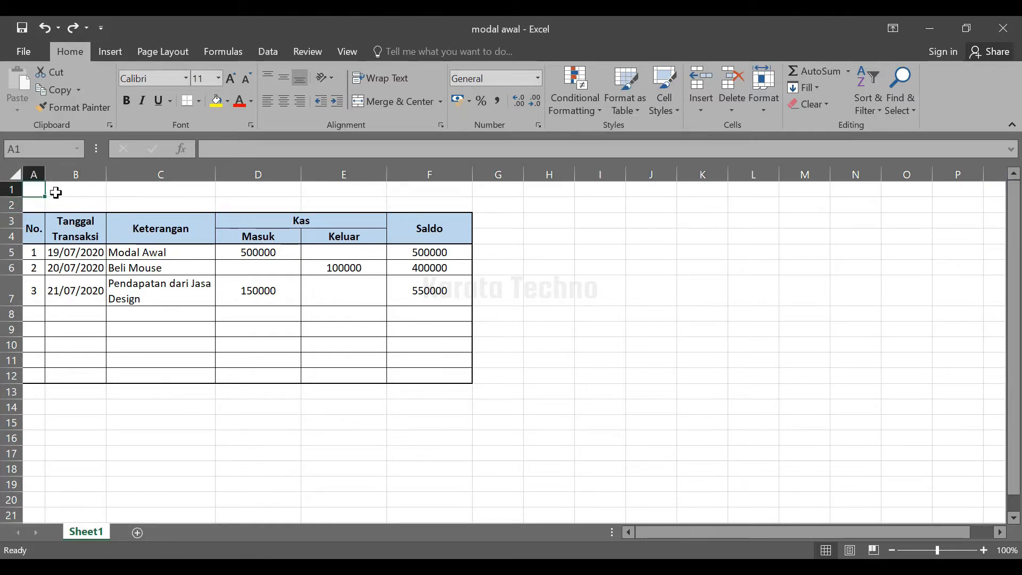
{"action": "left_click", "coordinate": [56, 192]}
{"action": "left_click", "coordinate": [36, 190]}
{"action": "type", "text": "Transa"}
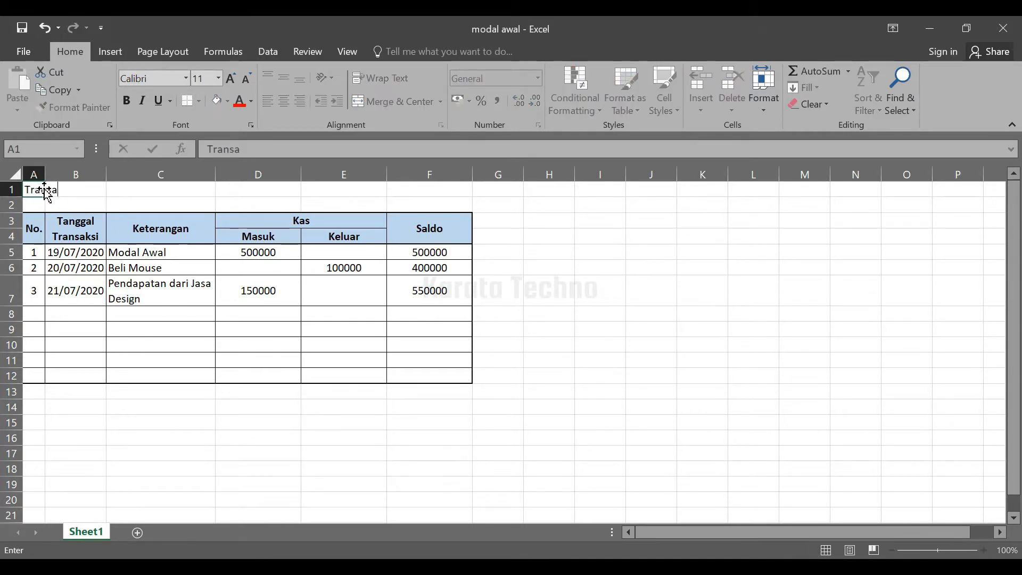
{"action": "type", "text": "ksi Keuangan K"}
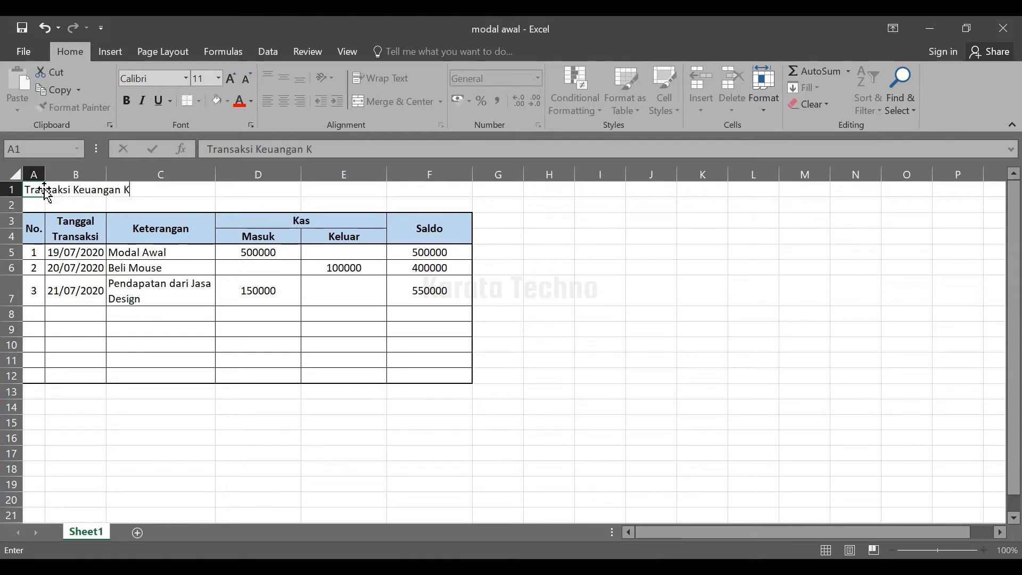
{"action": "type", "text": "arata Techno"}
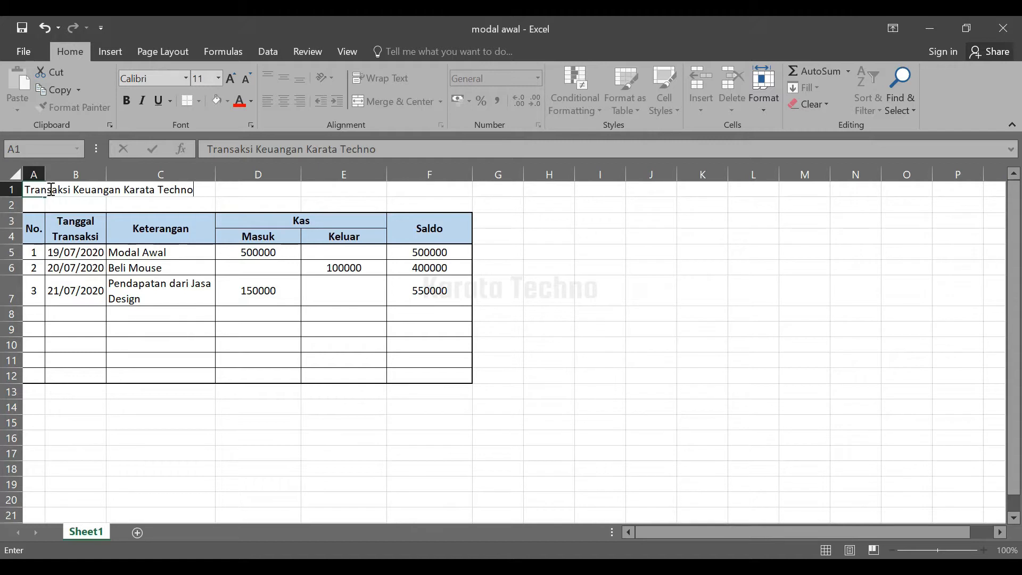
{"action": "left_click", "coordinate": [256, 207]}
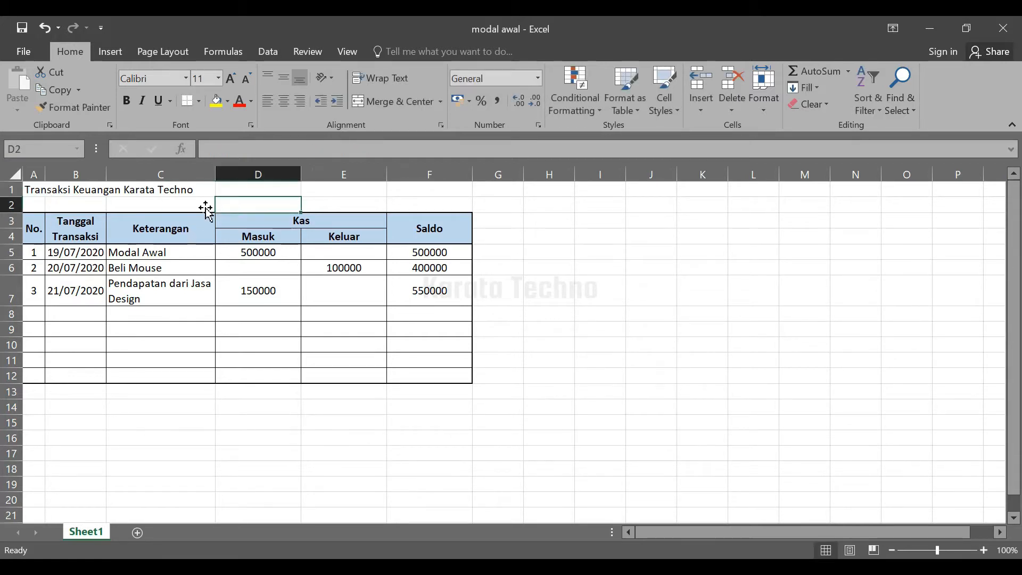
Merge and center A1:F1 across the table's width, and do the same separately for A2:F2.
{"action": "left_click", "coordinate": [34, 190]}
{"action": "left_click", "coordinate": [49, 203]}
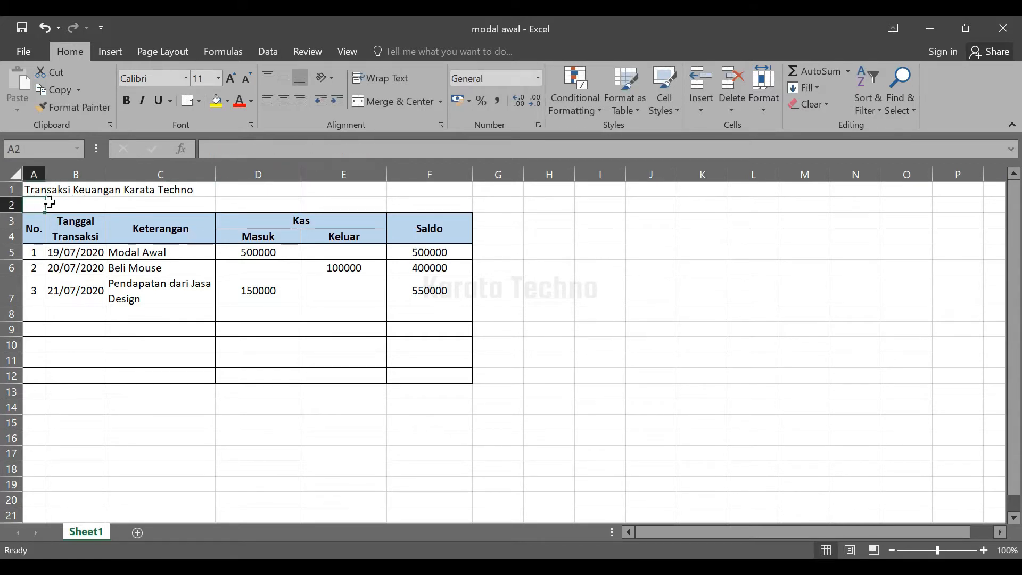
{"action": "left_click", "coordinate": [29, 190]}
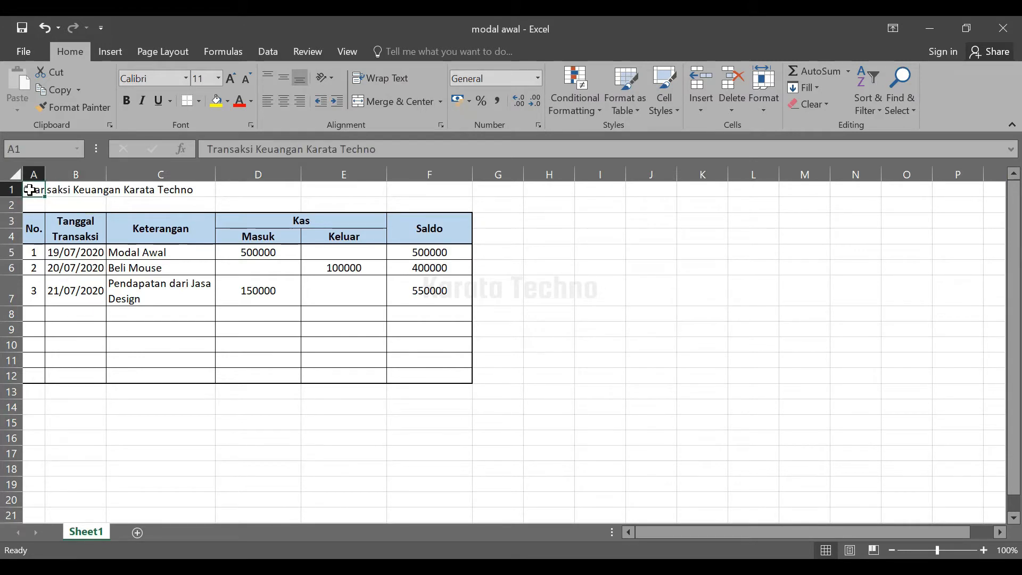
{"action": "left_click", "coordinate": [36, 204]}
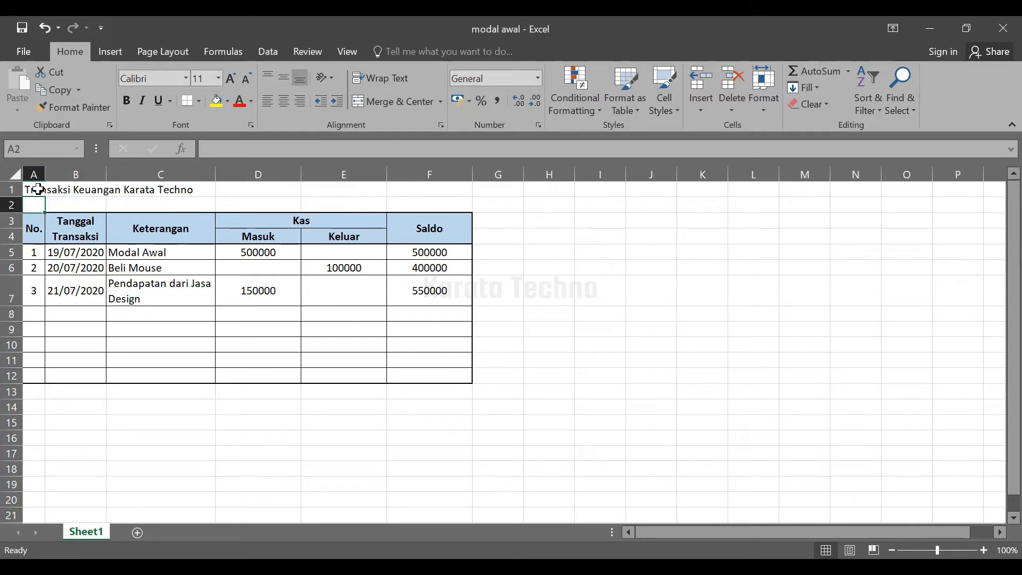
{"action": "left_click", "coordinate": [36, 189]}
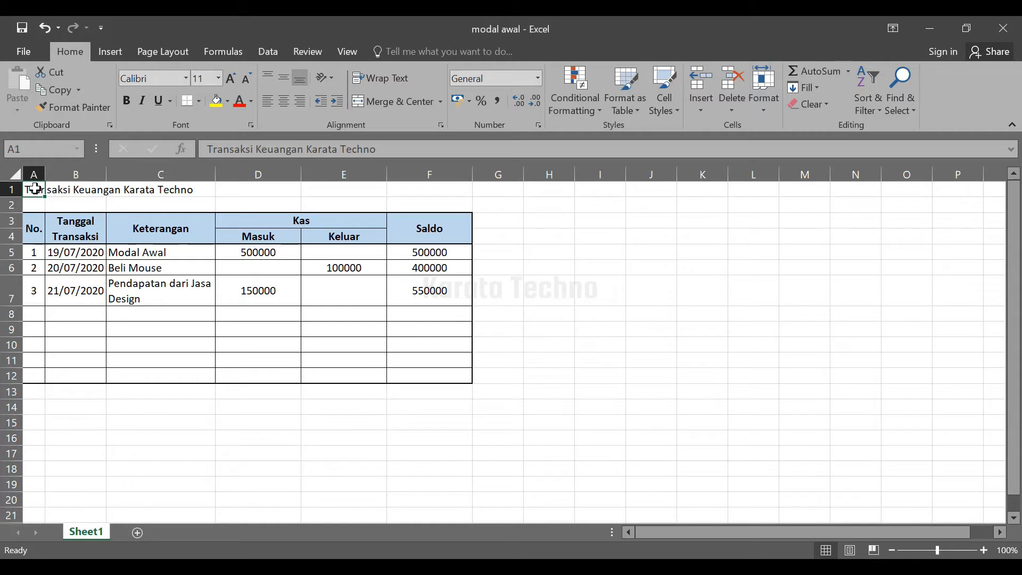
{"action": "left_click_drag", "start_coordinate": [36, 187], "coordinate": [444, 197]}
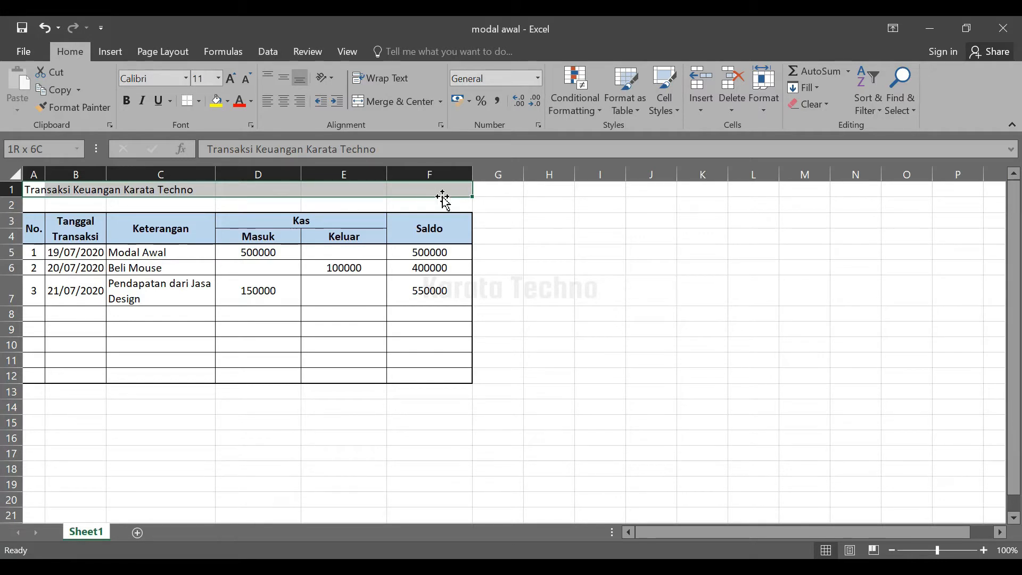
{"action": "left_click_drag", "start_coordinate": [444, 196], "coordinate": [442, 194]}
{"action": "left_click", "coordinate": [384, 103]}
{"action": "left_click", "coordinate": [162, 208]}
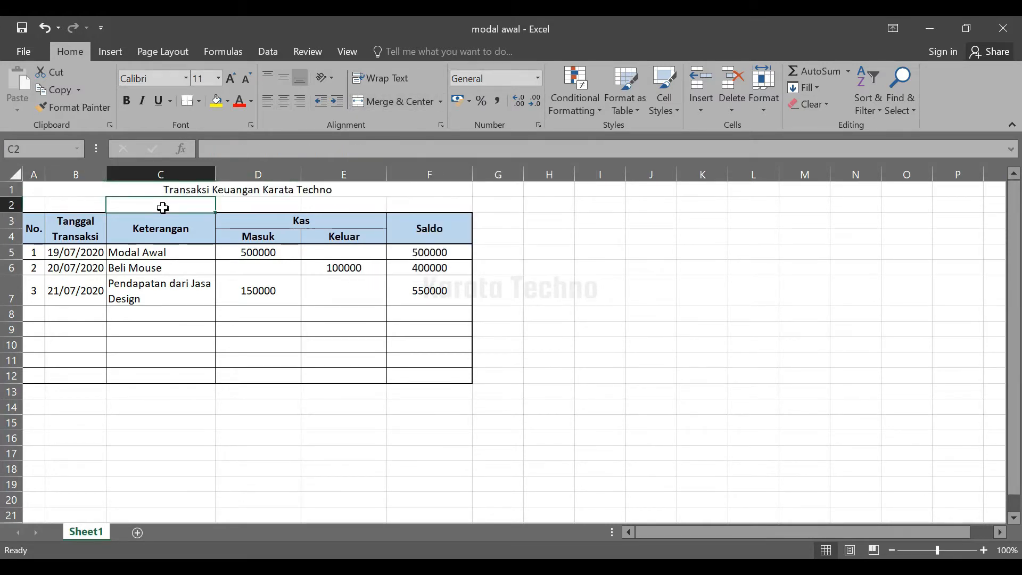
{"action": "left_click_drag", "start_coordinate": [34, 201], "coordinate": [413, 212]}
{"action": "left_click", "coordinate": [394, 101]}
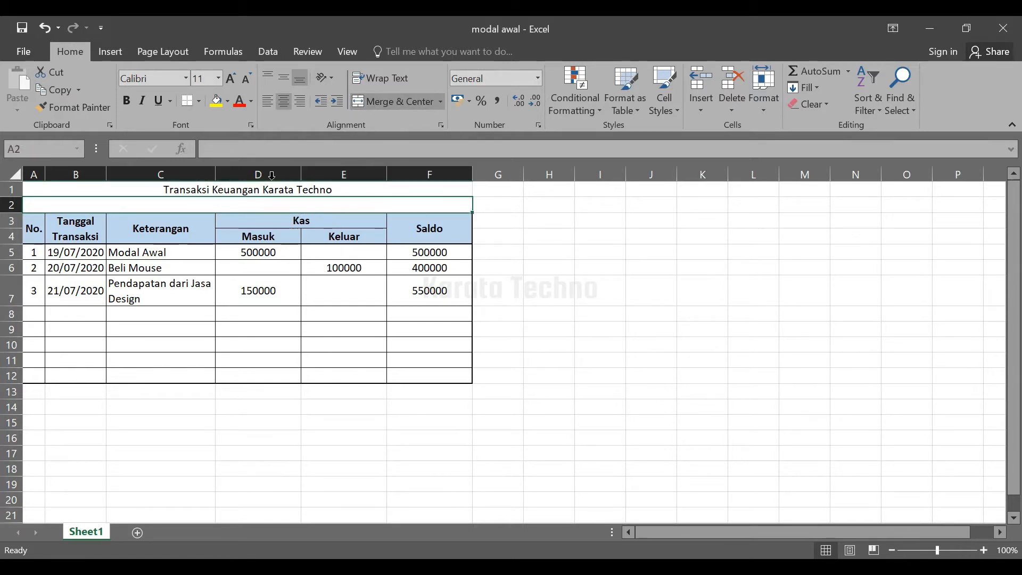
Replace the title in the merged first row with "Karata Techno".
{"action": "left_click", "coordinate": [265, 190]}
{"action": "left_click", "coordinate": [259, 206]}
{"action": "left_click", "coordinate": [256, 189]}
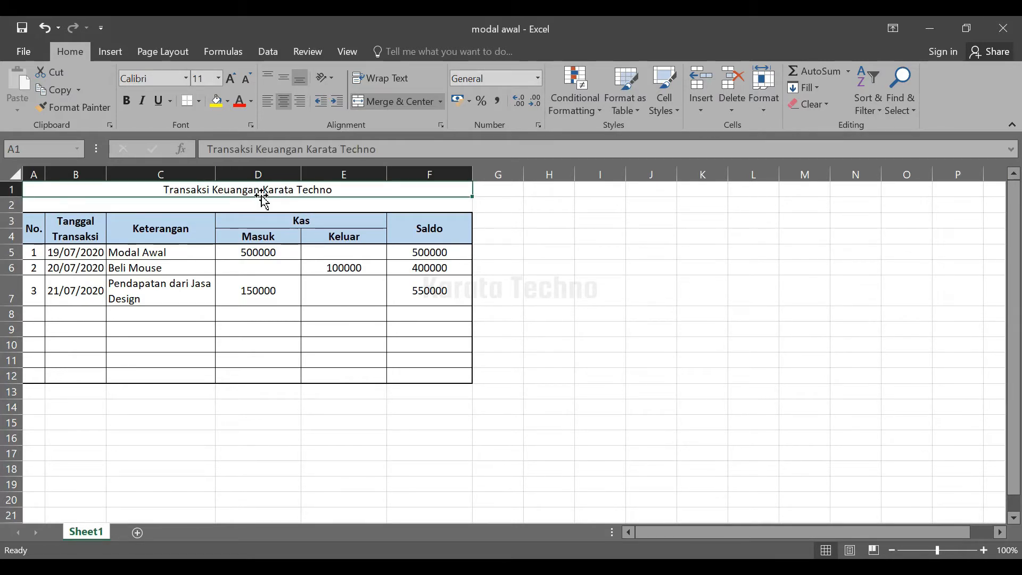
{"action": "type", "text": "Ka"}
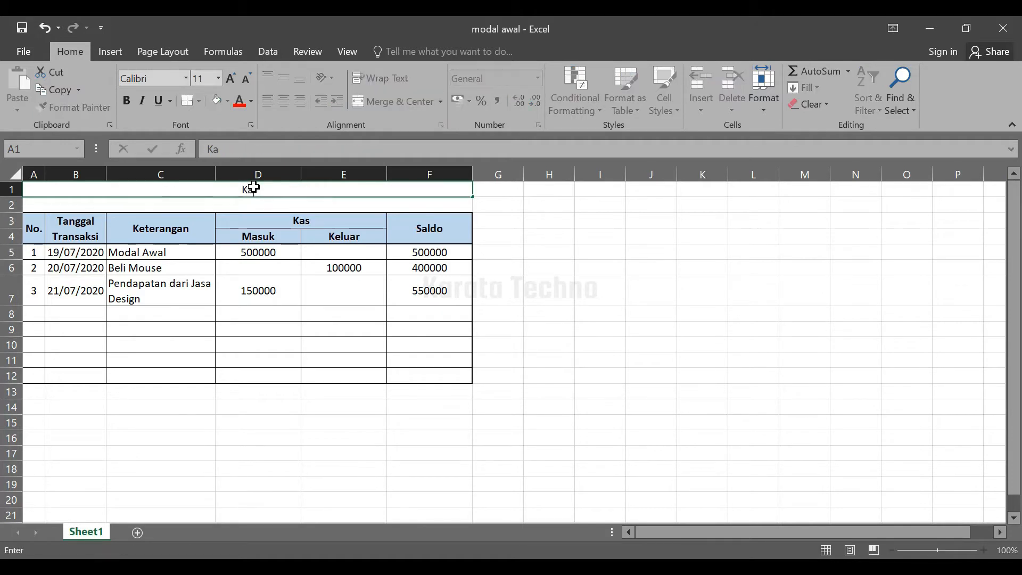
{"action": "type", "text": "rata Techno"}
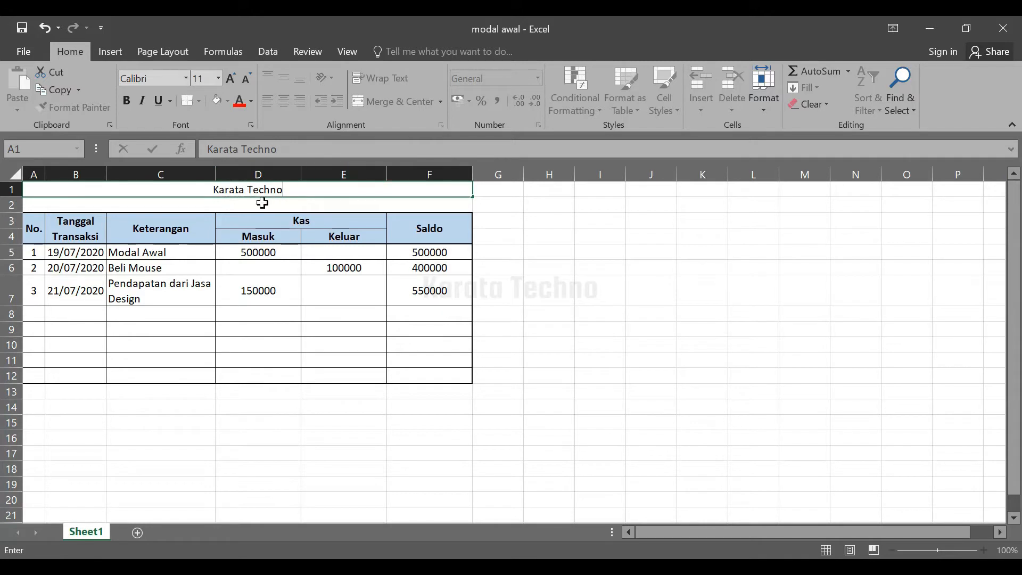
{"action": "key", "text": "Return"}
Enter the subtitle "Rincian Transaksi Keuangan Tahun 2020" in the merged second row.
{"action": "type", "text": "Rins"}
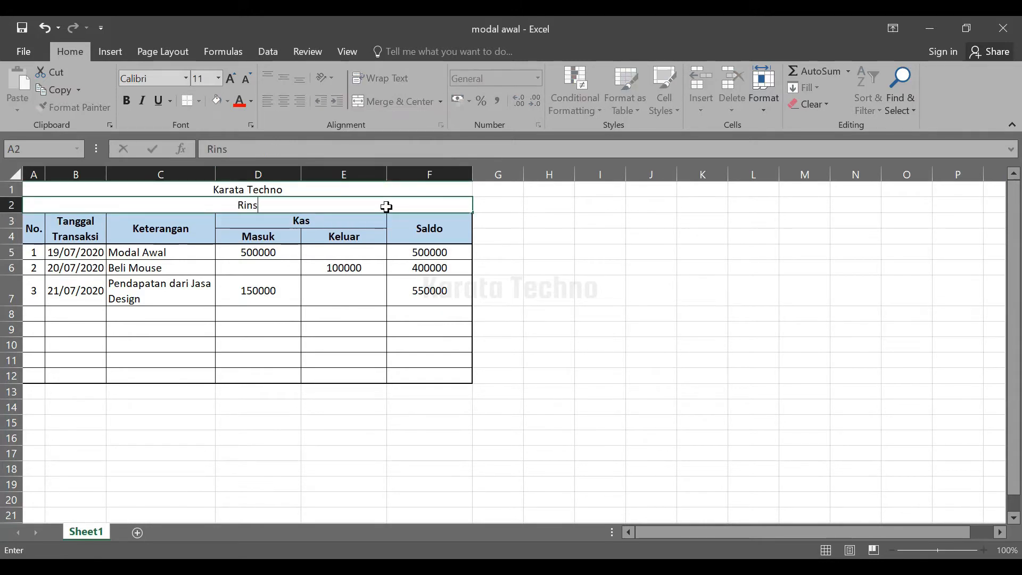
{"action": "key", "text": "BackSpace"}
{"action": "type", "text": "cian Transaksi"}
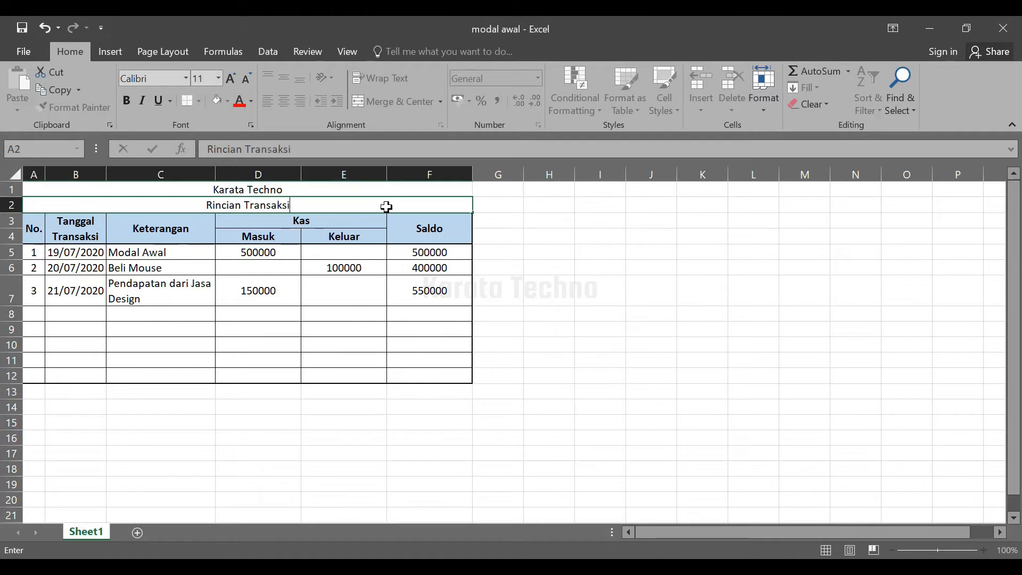
{"action": "type", "text": " Keuangan"}
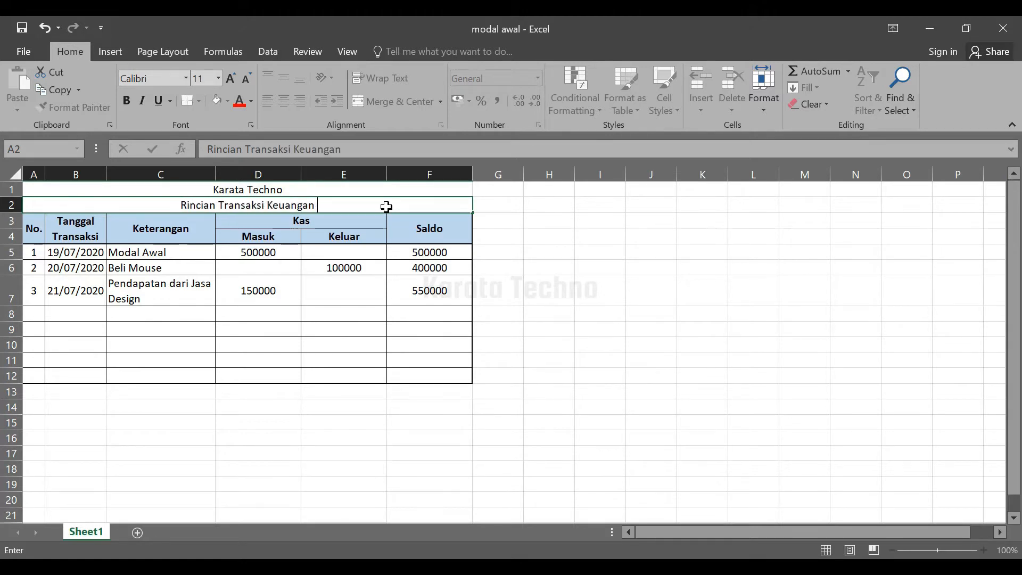
{"action": "type", "text": " Tahun 2020"}
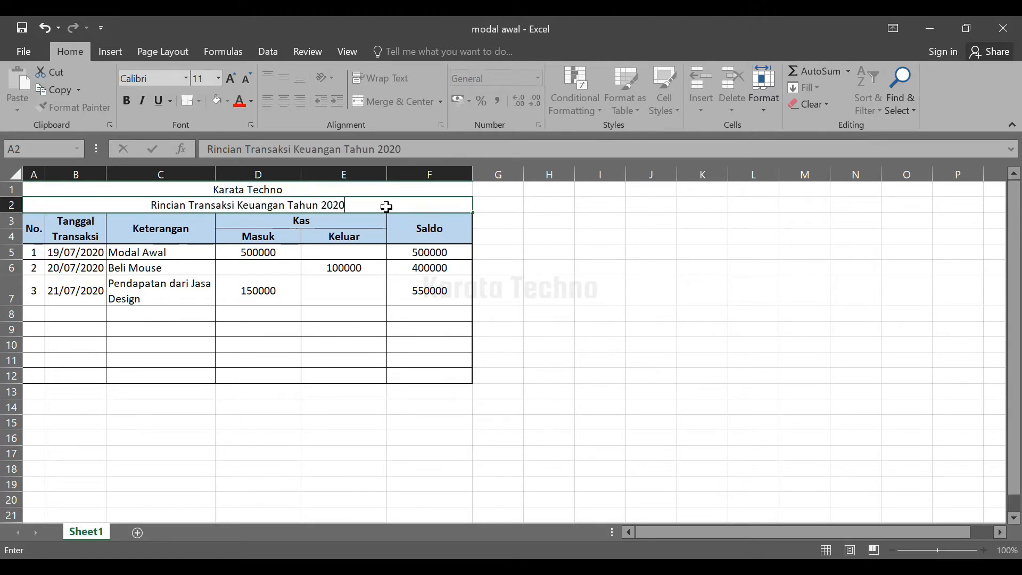
{"action": "left_click", "coordinate": [618, 311]}
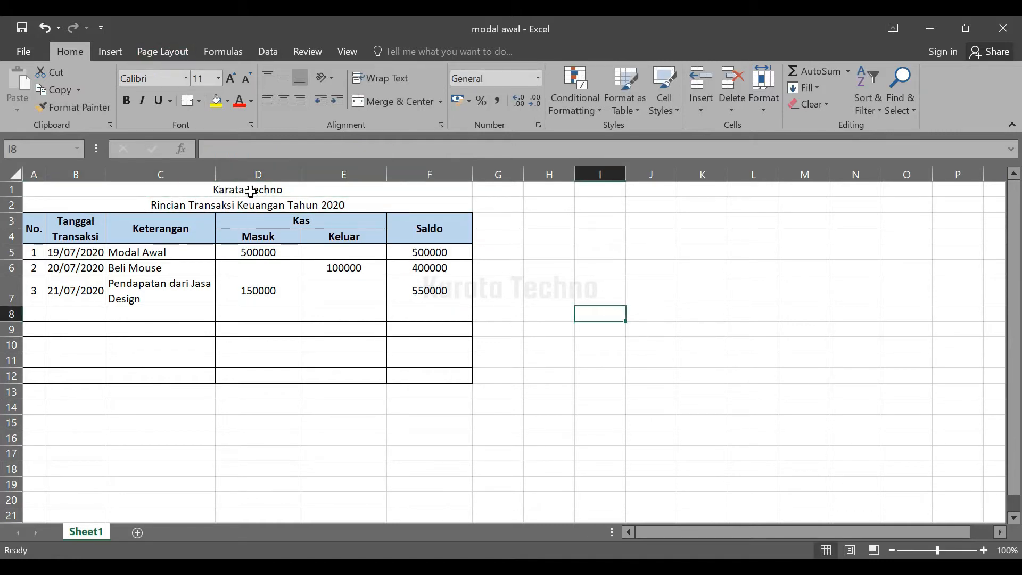
Make the text of both title rows, 1 and 2, bold.
{"action": "left_click_drag", "start_coordinate": [247, 187], "coordinate": [292, 205]}
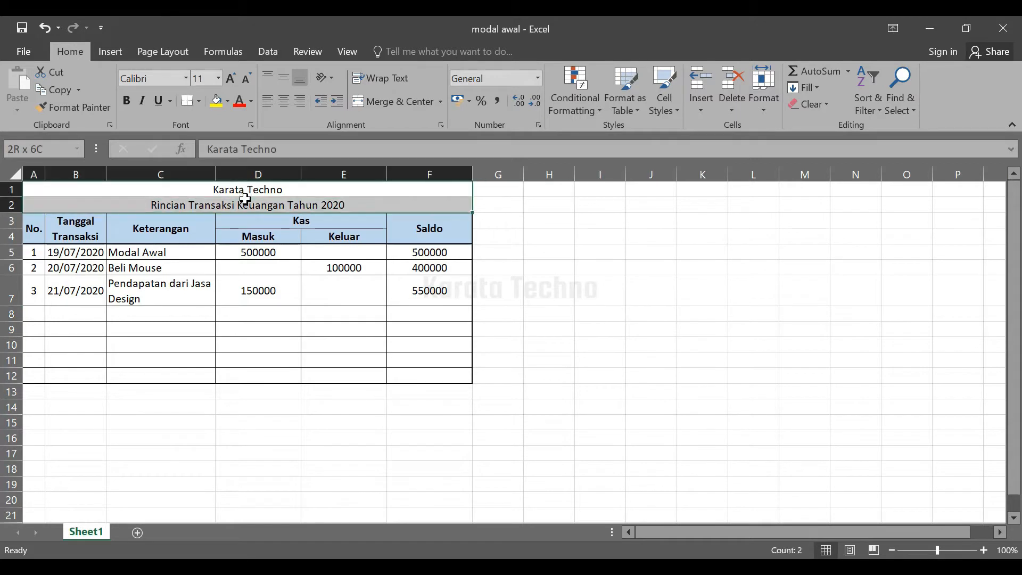
{"action": "left_click", "coordinate": [126, 100]}
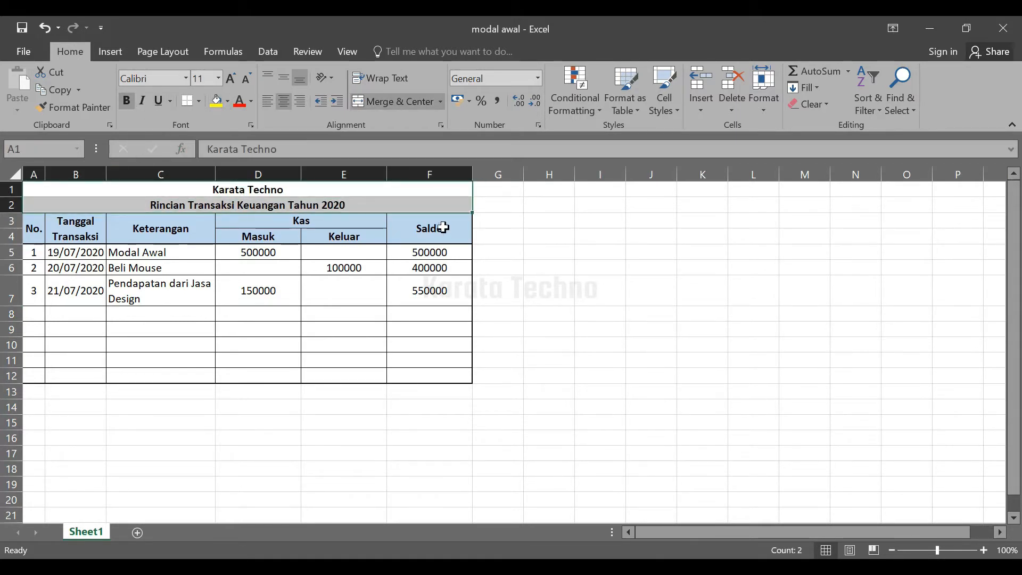
{"action": "key", "text": "ctrl+]"}
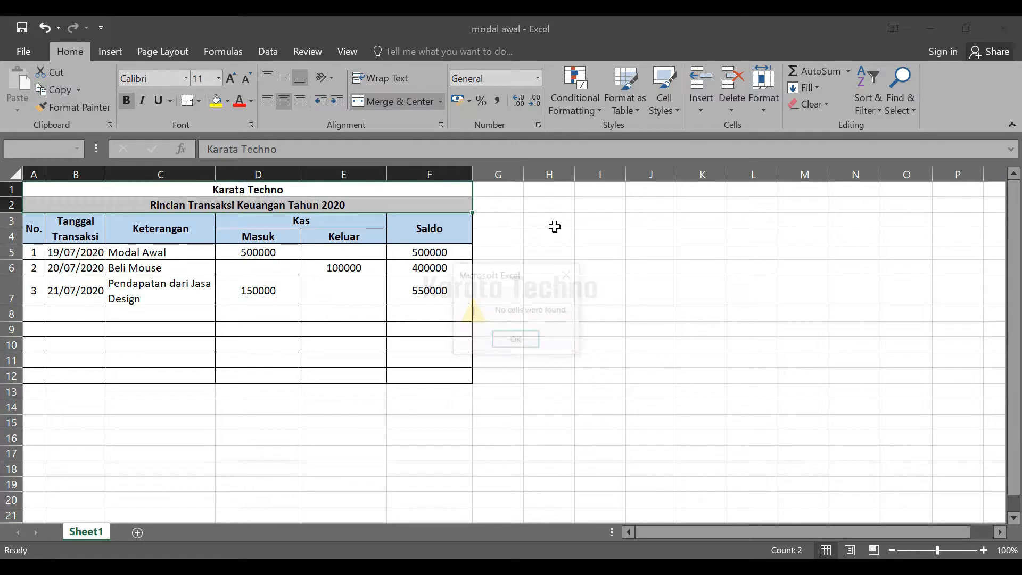
{"action": "key", "text": "Return"}
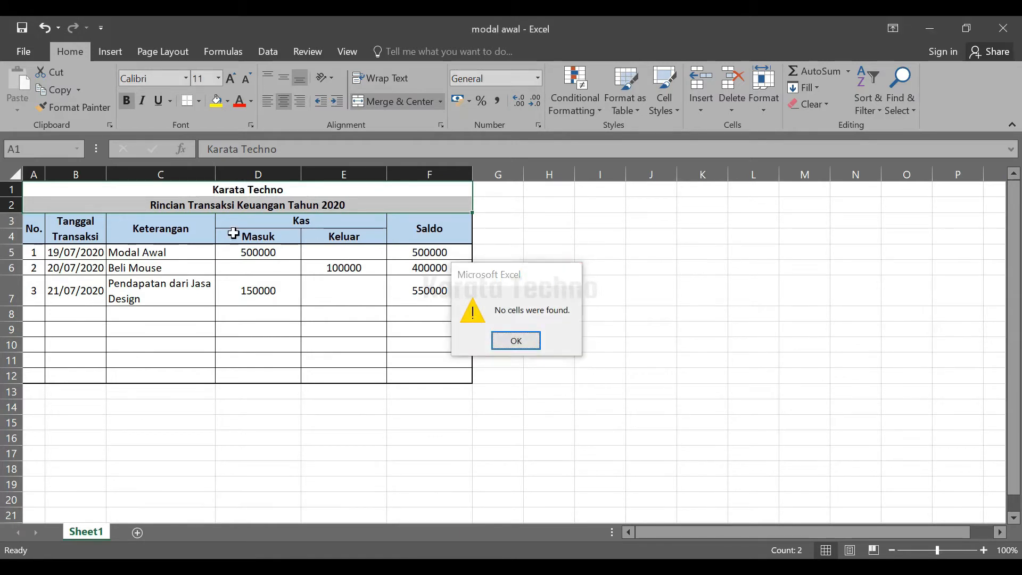
{"action": "mouse_move", "coordinate": [241, 203]}
{"action": "left_mouse_down"}
{"action": "mouse_move", "coordinate": [252, 192]}
{"action": "mouse_move", "coordinate": [238, 201]}
{"action": "left_mouse_up"}
{"action": "left_click", "coordinate": [247, 190]}
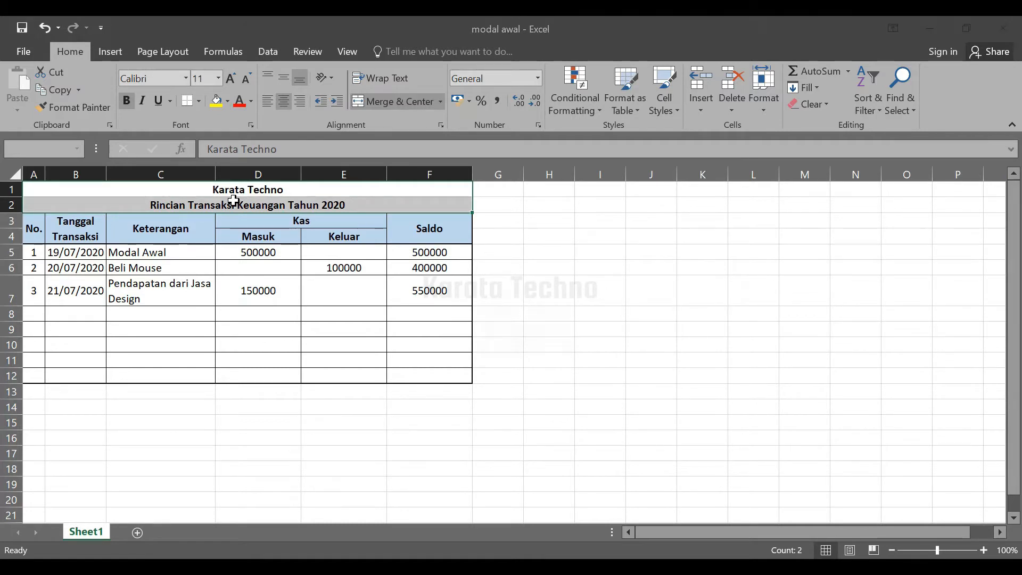
{"action": "key", "text": "ctrl+]"}
{"action": "left_click", "coordinate": [541, 340]}
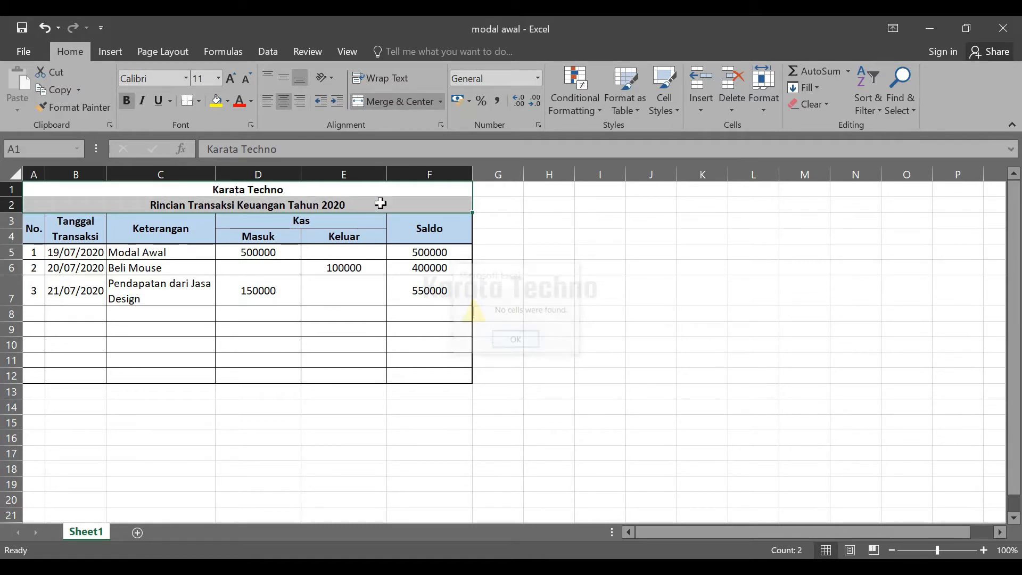
Set the font size of both title rows to 18.
{"action": "left_click", "coordinate": [217, 77]}
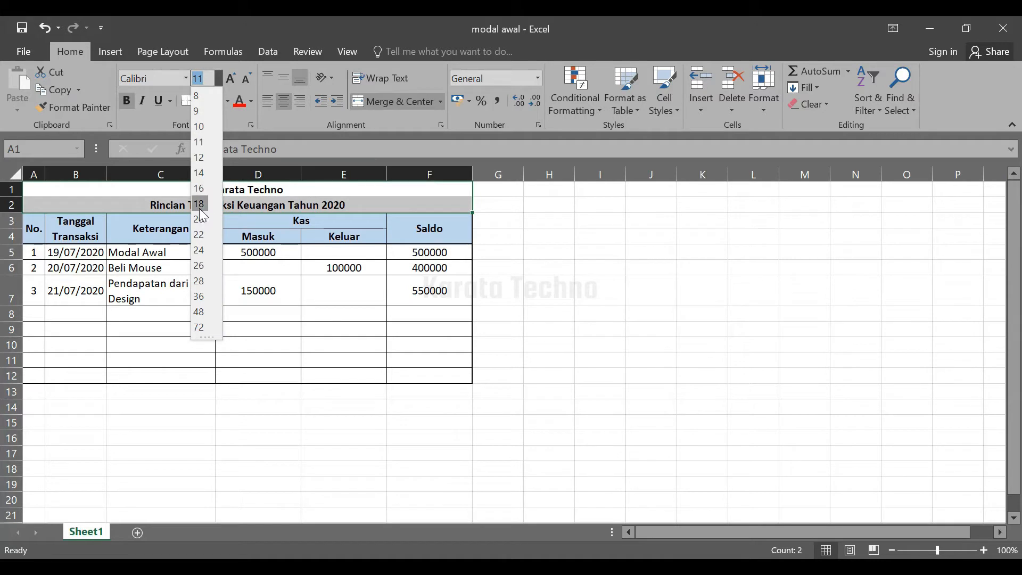
{"action": "left_click", "coordinate": [199, 206]}
{"action": "left_click", "coordinate": [535, 234]}
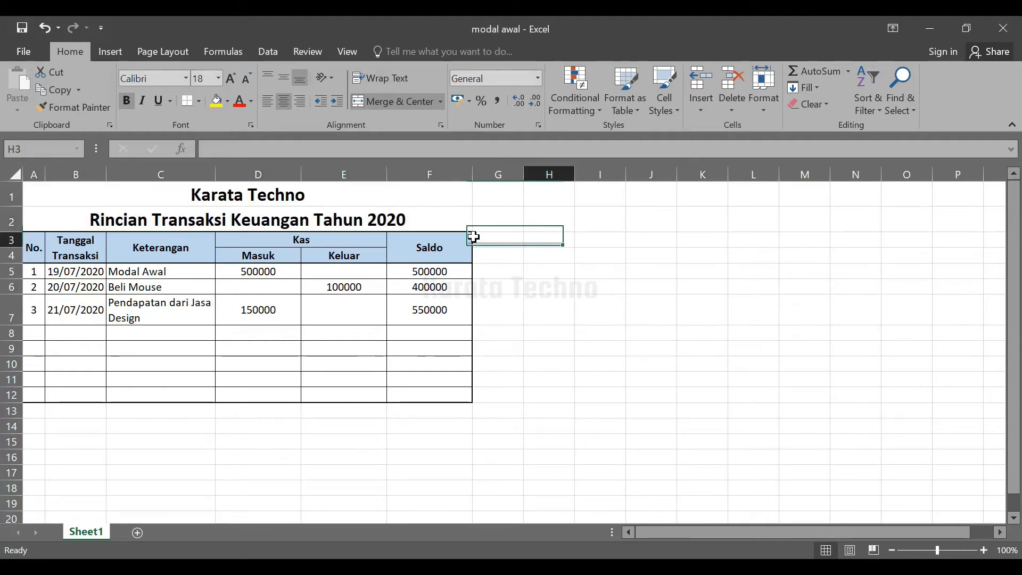
Set the font size of the subtitle in row 2 to 12.
{"action": "left_click", "coordinate": [298, 200]}
{"action": "left_click", "coordinate": [230, 224]}
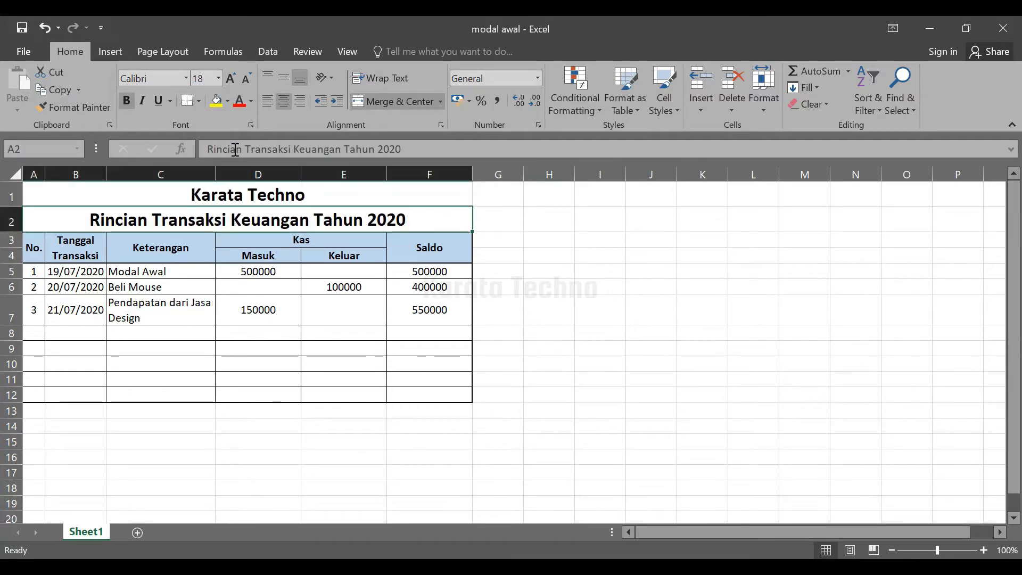
{"action": "left_click", "coordinate": [218, 79]}
{"action": "left_click", "coordinate": [204, 159]}
{"action": "left_click", "coordinate": [600, 262]}
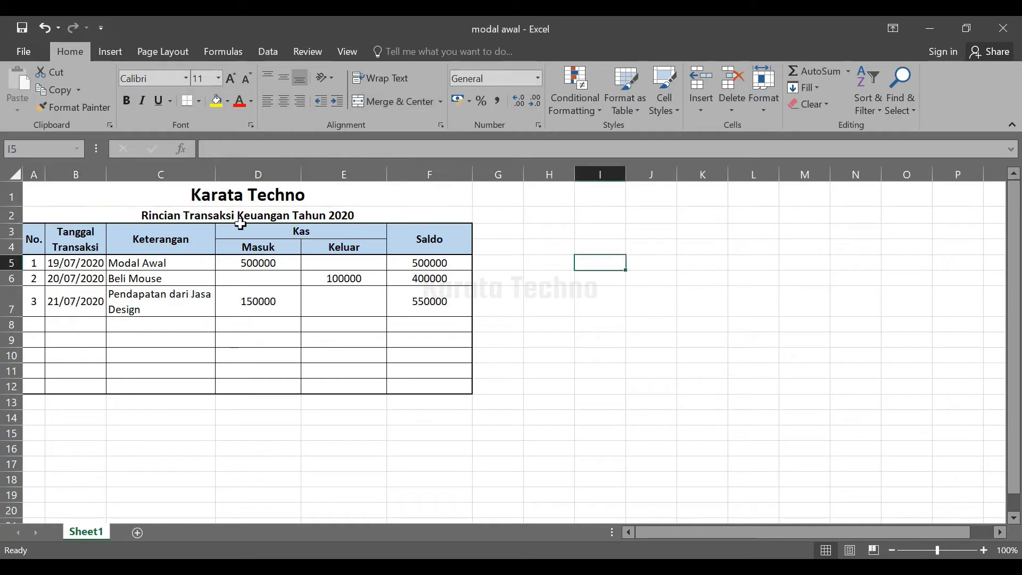
Color the word "Karata" dark blue and the word "Techno" red within the title in row 1.
{"action": "double_click", "coordinate": [199, 196]}
{"action": "left_click_drag", "start_coordinate": [193, 196], "coordinate": [243, 196]}
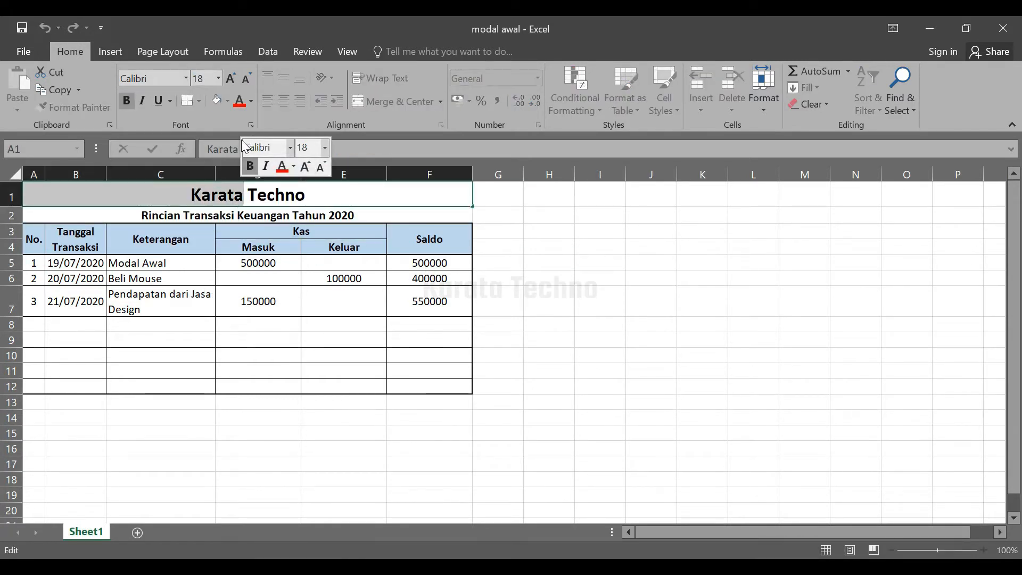
{"action": "left_click", "coordinate": [250, 101]}
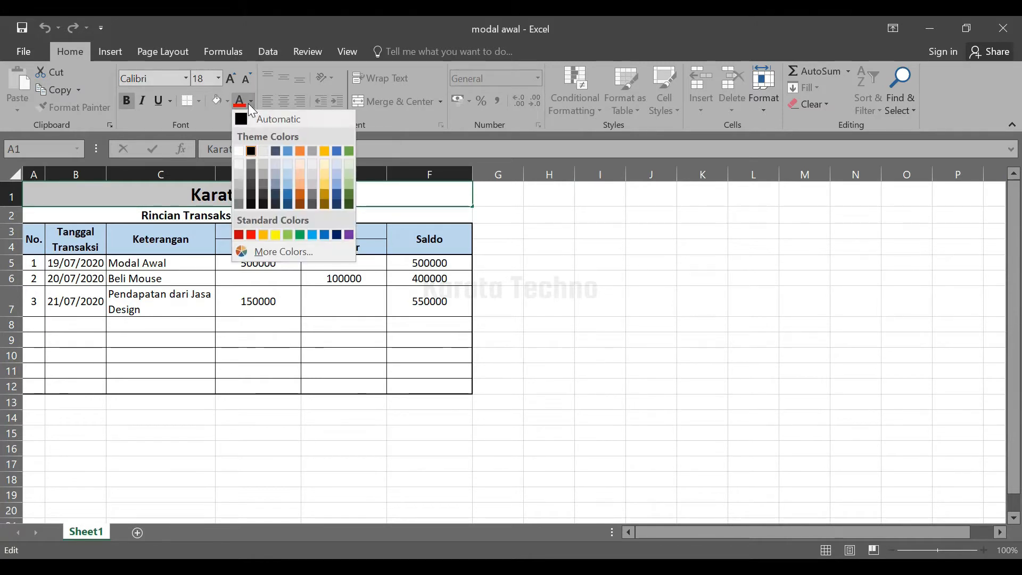
{"action": "left_click", "coordinate": [337, 234]}
{"action": "double_click", "coordinate": [303, 200]}
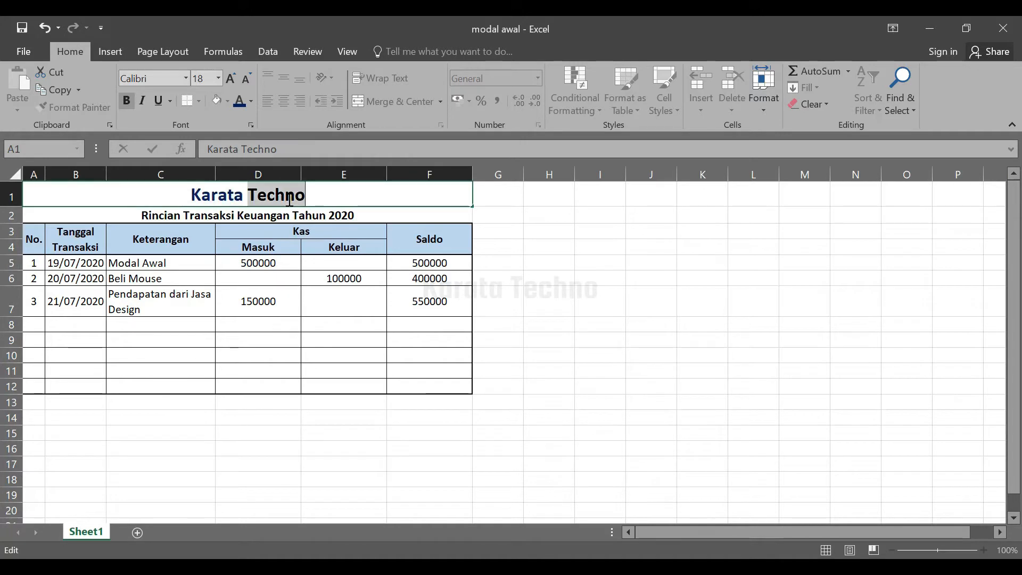
{"action": "left_click", "coordinate": [251, 102]}
{"action": "left_click", "coordinate": [250, 235]}
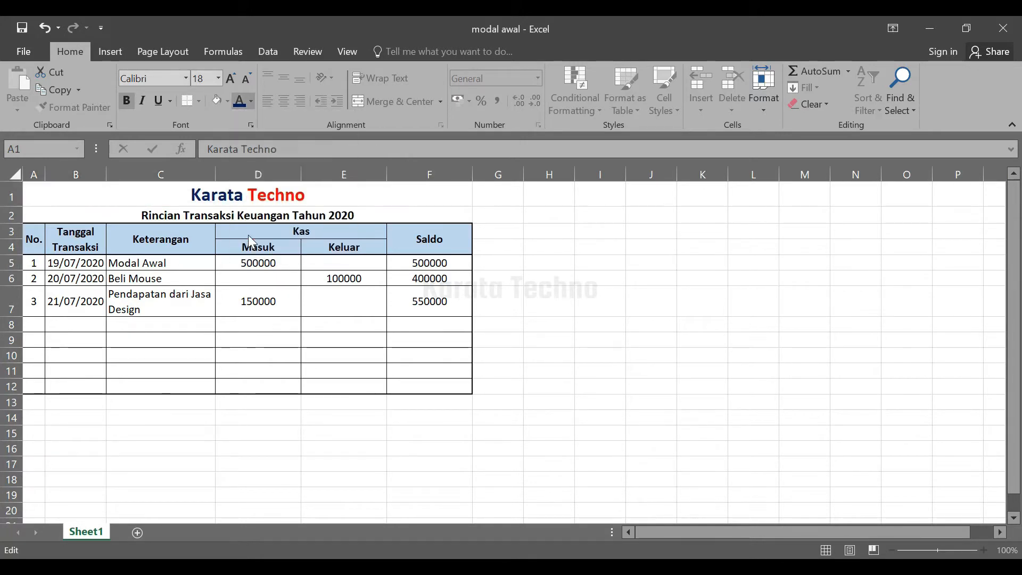
{"action": "left_click", "coordinate": [591, 263]}
{"action": "left_click", "coordinate": [298, 201]}
{"action": "left_click", "coordinate": [395, 230]}
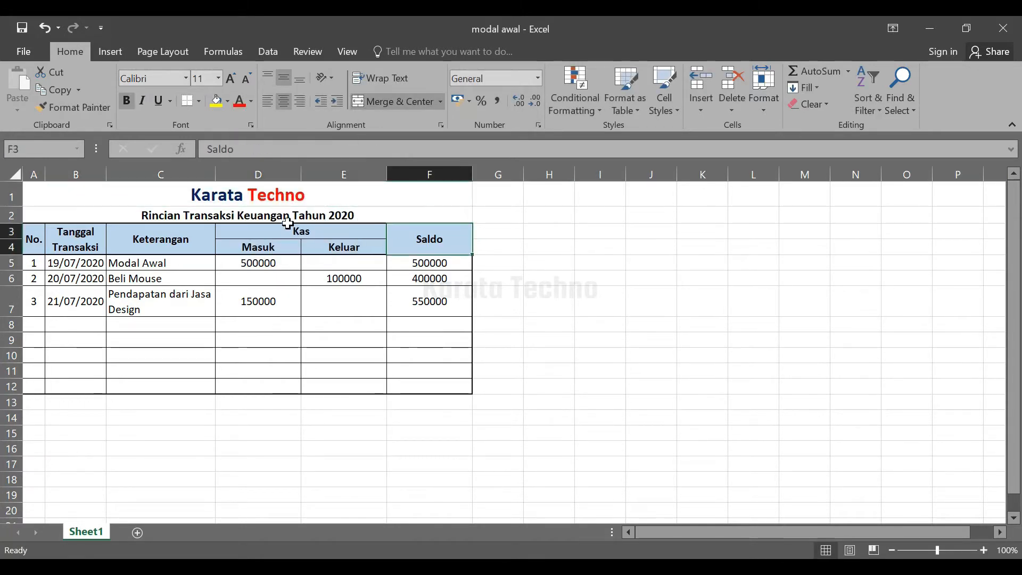
{"action": "left_click", "coordinate": [162, 209]}
{"action": "left_click", "coordinate": [564, 278]}
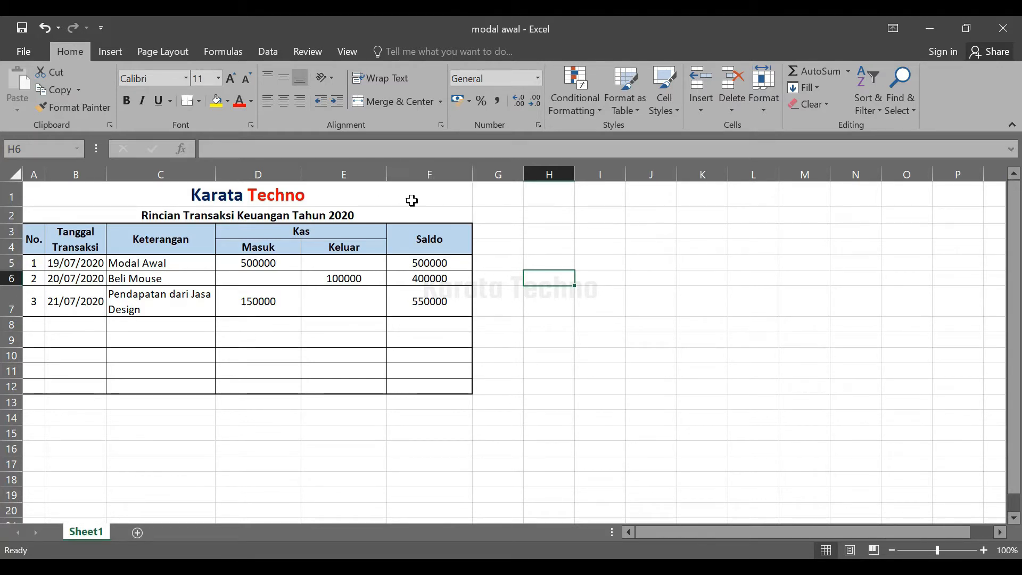
Try inserting a blank column between the Keluar and Saldo columns, and undo the insertion.
{"action": "left_click", "coordinate": [426, 174]}
{"action": "left_click", "coordinate": [342, 174]}
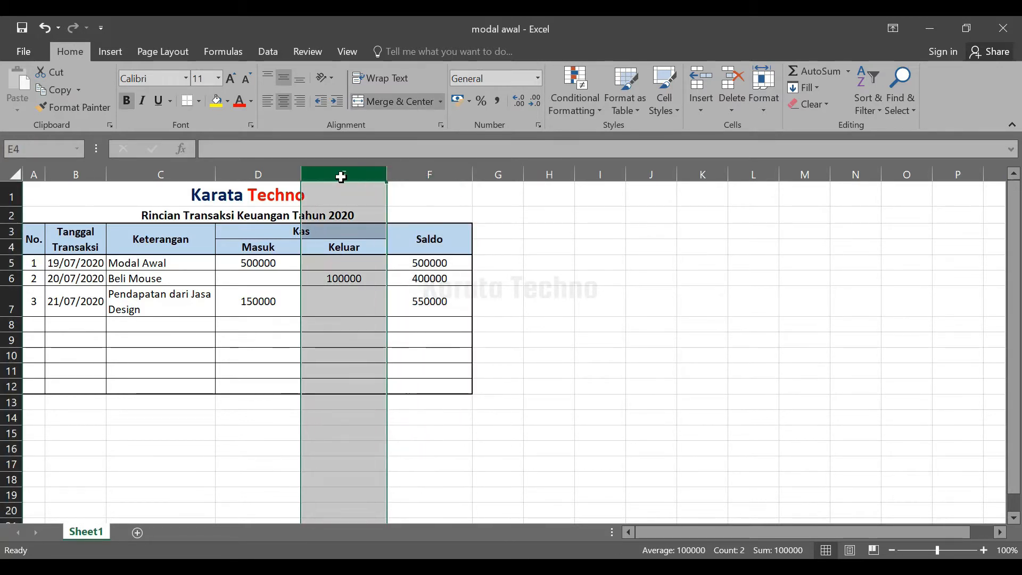
{"action": "left_click", "coordinate": [430, 174]}
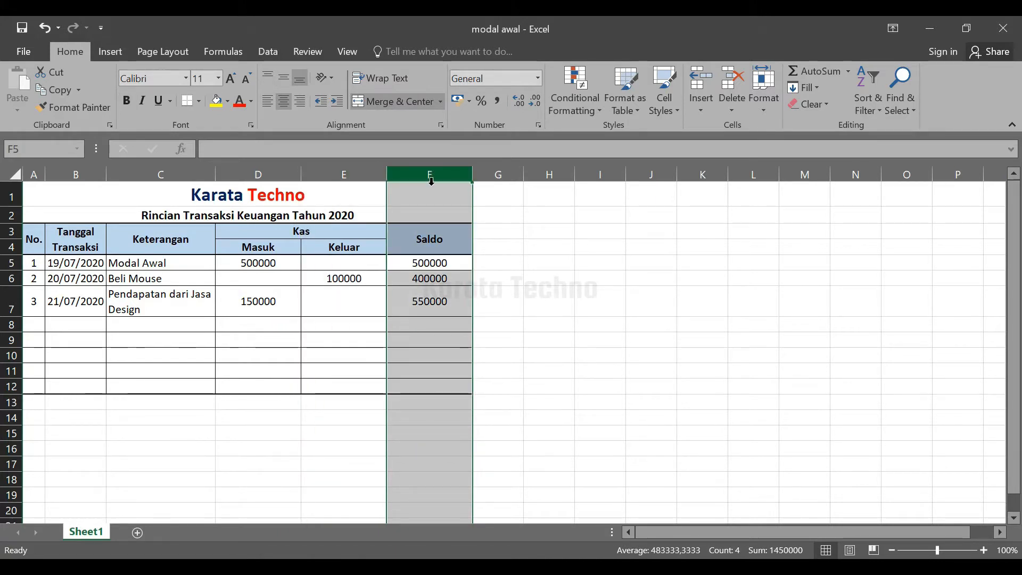
{"action": "left_click_drag", "start_coordinate": [430, 194], "coordinate": [434, 328]}
{"action": "left_click", "coordinate": [424, 210]}
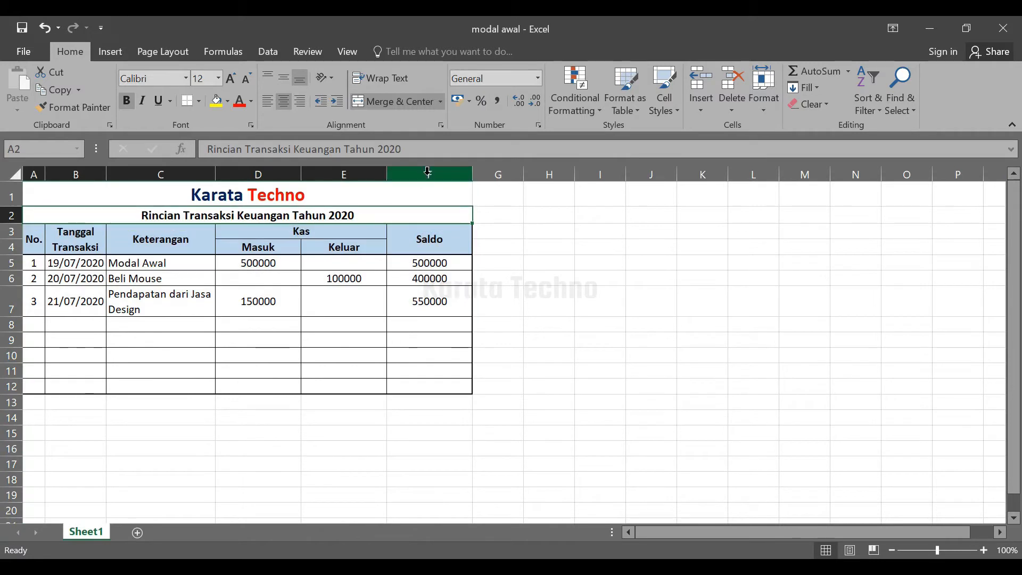
{"action": "left_click", "coordinate": [428, 172]}
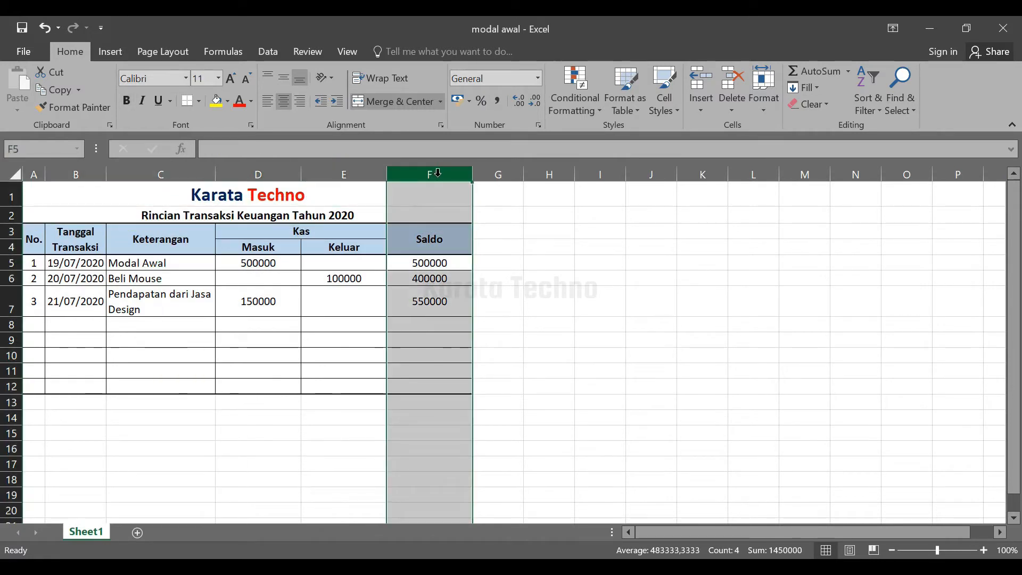
{"action": "right_click", "coordinate": [438, 174]}
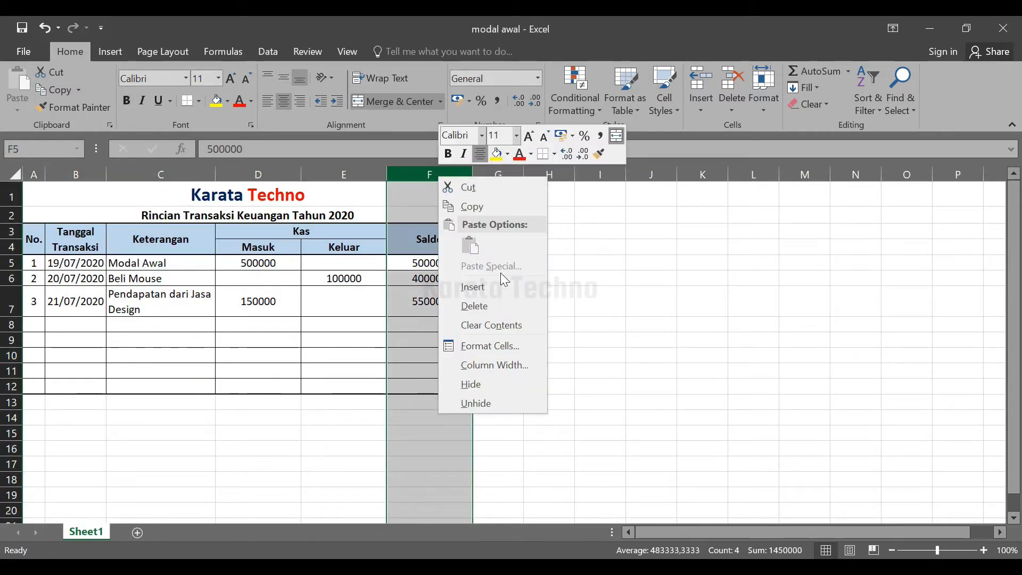
{"action": "key", "text": "Escape"}
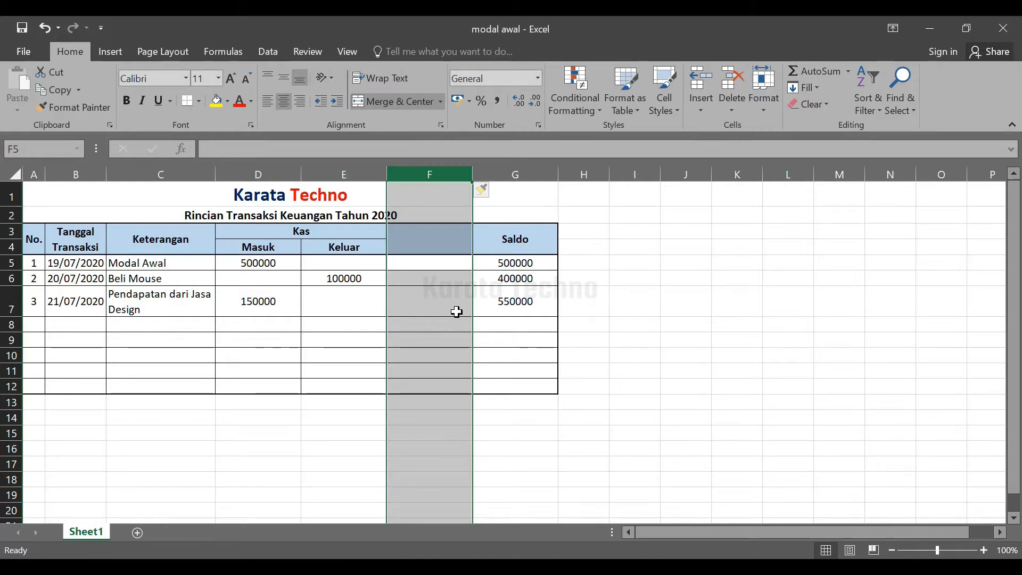
{"action": "key", "text": "ctrl+z"}
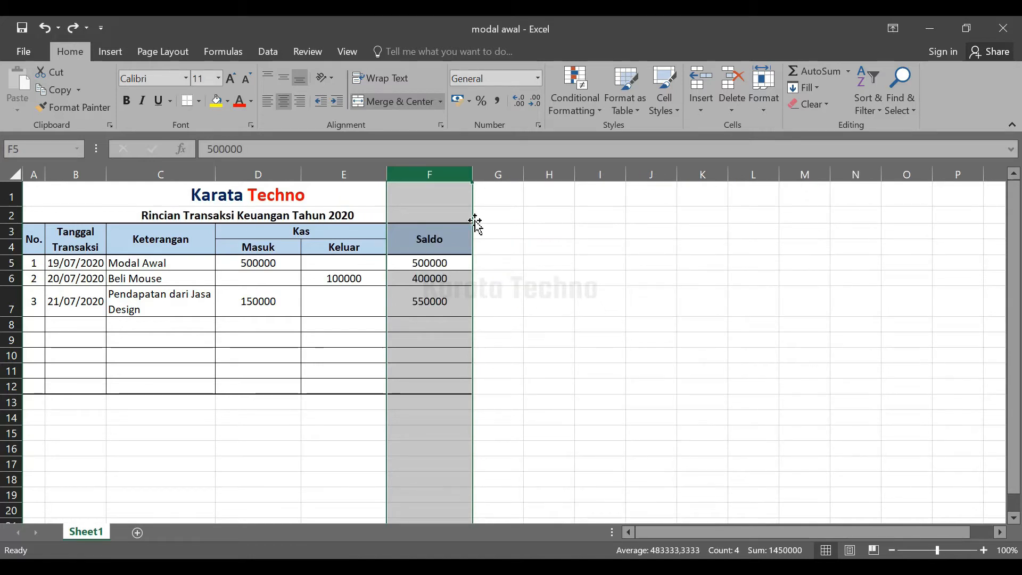
Insert a new column at G, directly after the Saldo column, carrying over the table's formatting.
{"action": "left_click", "coordinate": [498, 174]}
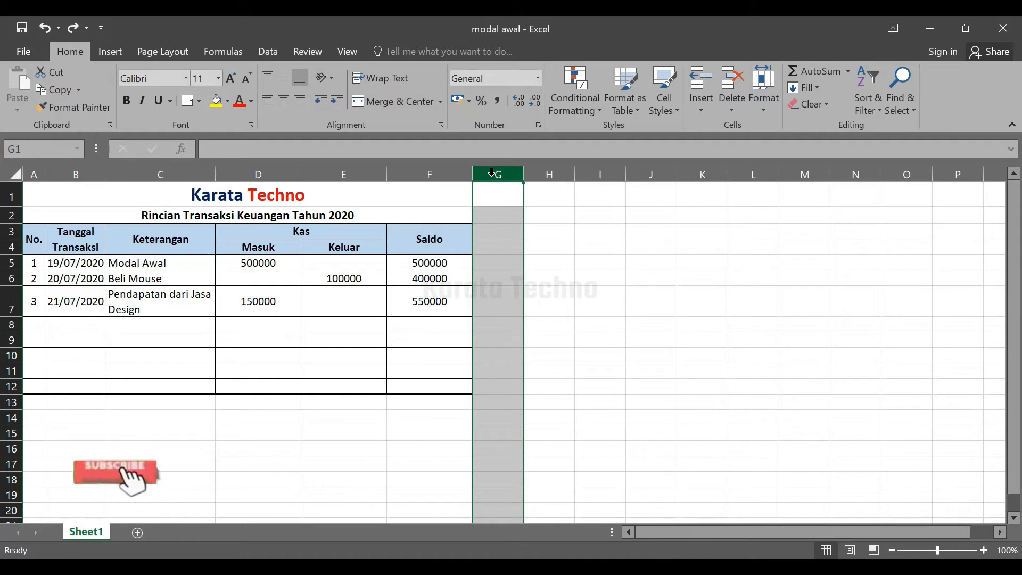
{"action": "right_click", "coordinate": [492, 173]}
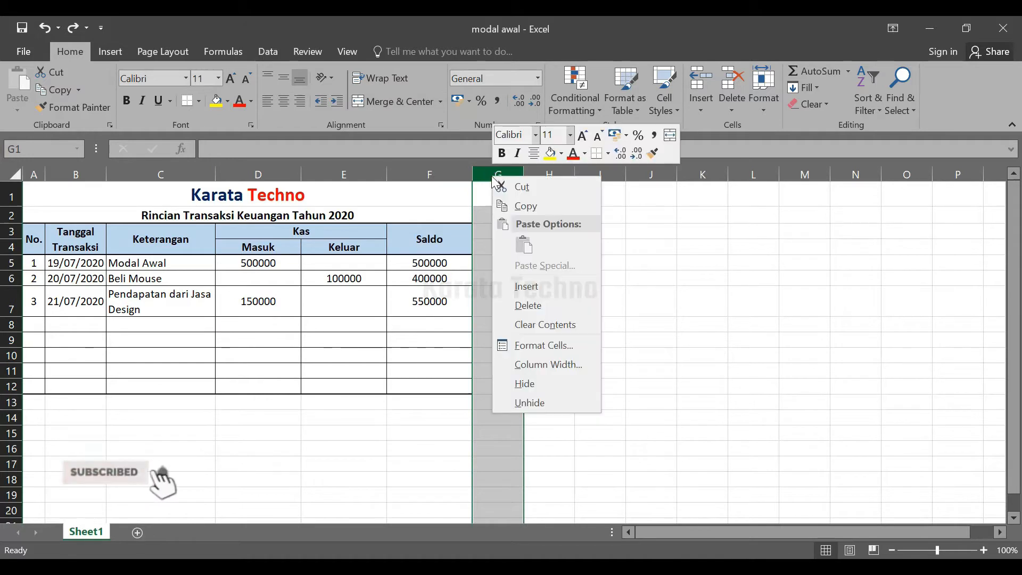
{"action": "left_click", "coordinate": [537, 305]}
{"action": "left_click", "coordinate": [517, 247]}
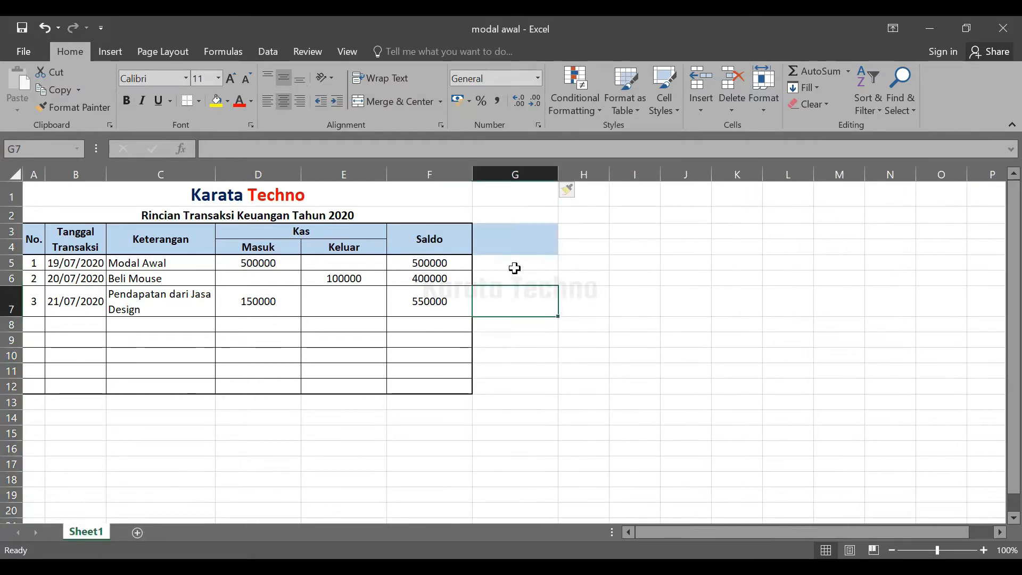
{"action": "left_click", "coordinate": [505, 340]}
{"action": "left_click", "coordinate": [515, 385]}
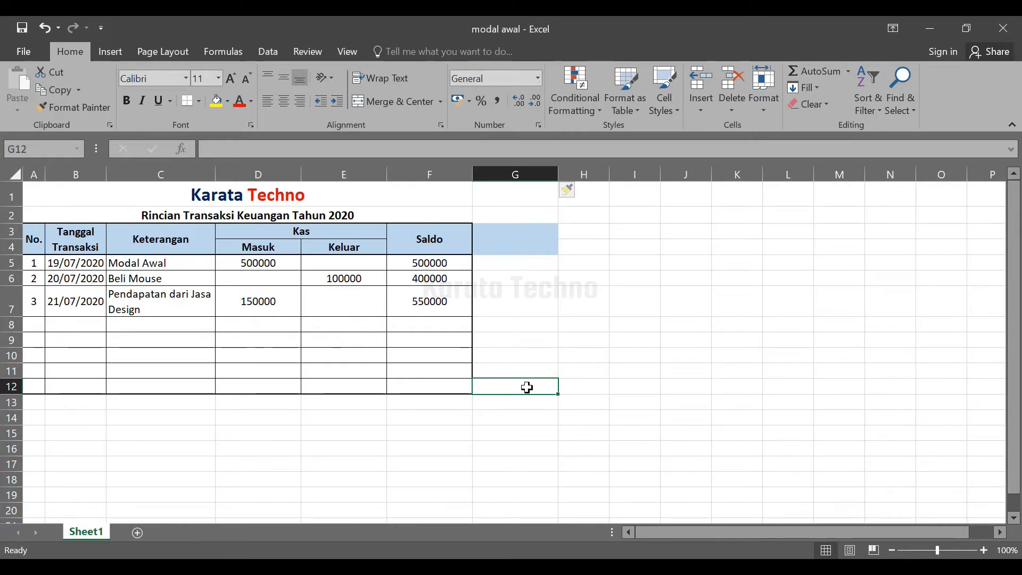
Apply all borders and a thick outside border to the table range A3:G12, including the new column.
{"action": "left_click_drag", "start_coordinate": [527, 387], "coordinate": [36, 235]}
{"action": "left_click", "coordinate": [200, 102]}
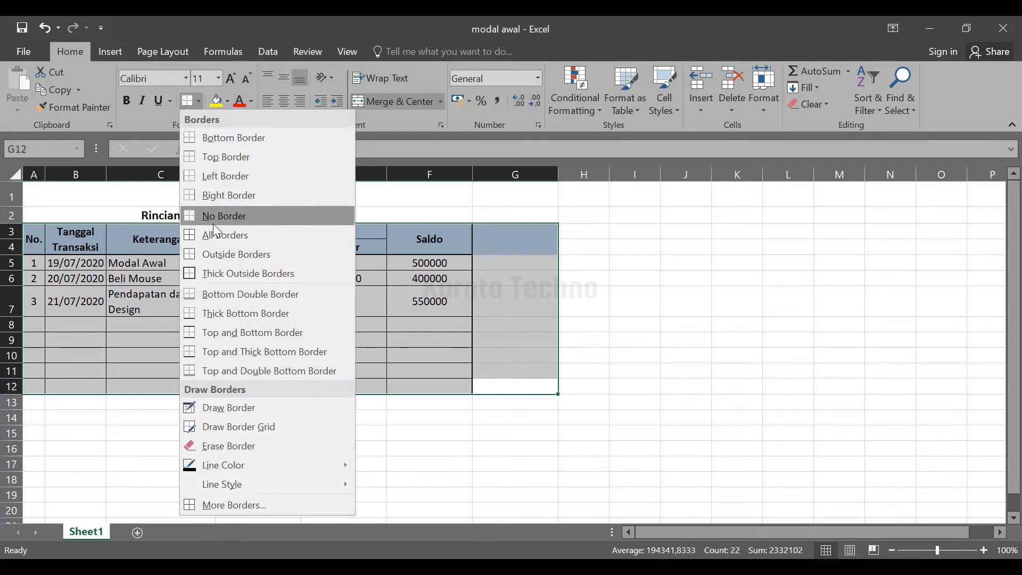
{"action": "left_click", "coordinate": [211, 233]}
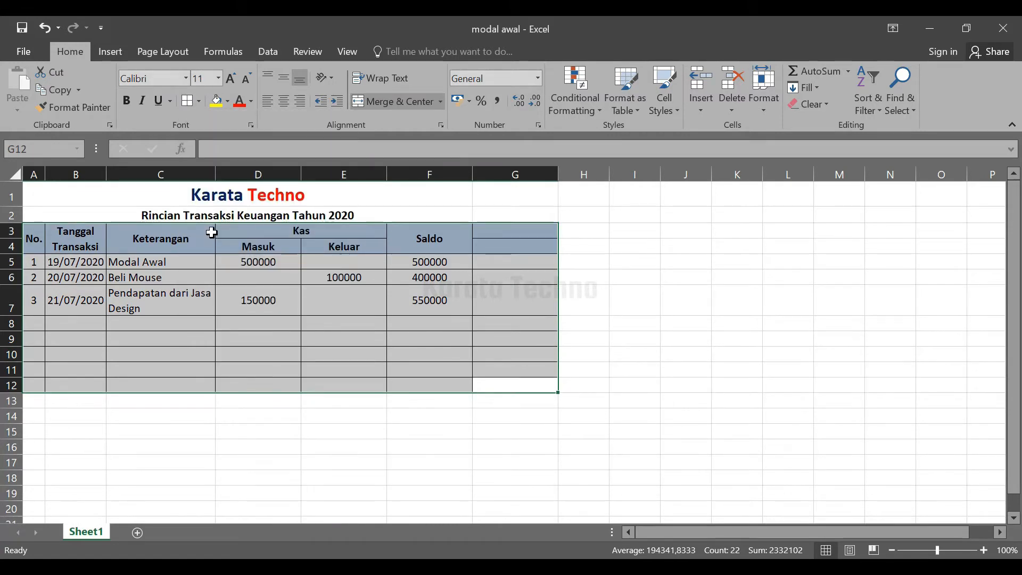
{"action": "left_click", "coordinate": [198, 102]}
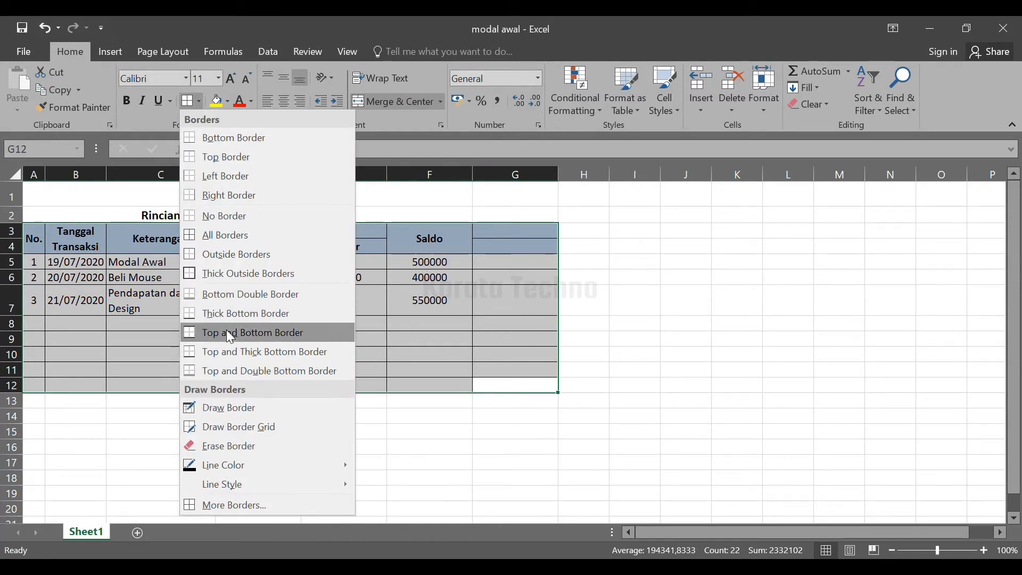
{"action": "left_click", "coordinate": [228, 273]}
{"action": "left_click", "coordinate": [740, 287]}
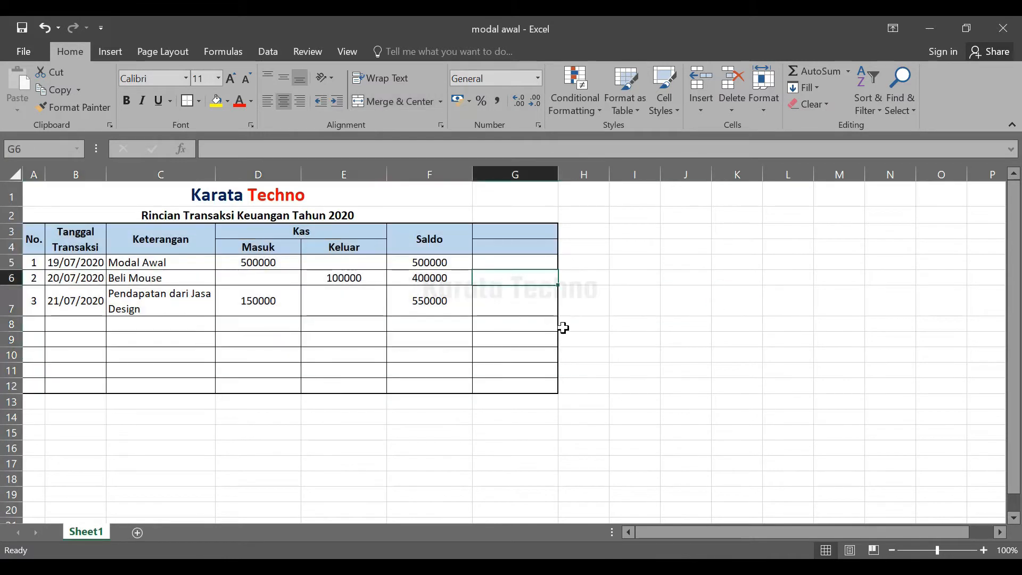
Merge and center the header cells G3:G4 and enter the heading "Petugas".
{"action": "left_click", "coordinate": [538, 337]}
{"action": "left_click_drag", "start_coordinate": [516, 228], "coordinate": [509, 246]}
{"action": "left_click", "coordinate": [402, 100]}
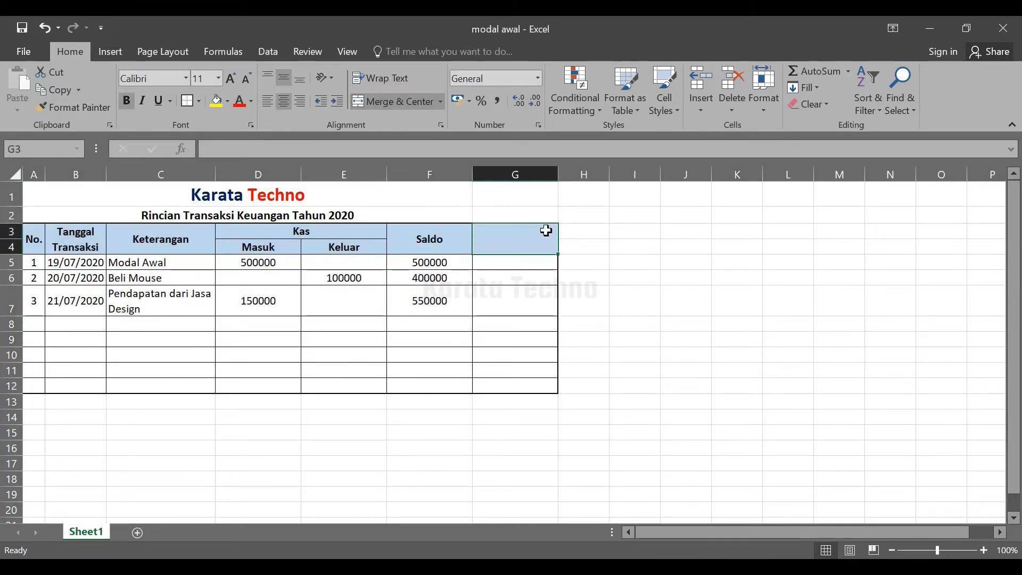
{"action": "left_click", "coordinate": [618, 276]}
{"action": "left_click", "coordinate": [522, 234]}
{"action": "type", "text": "Pe"}
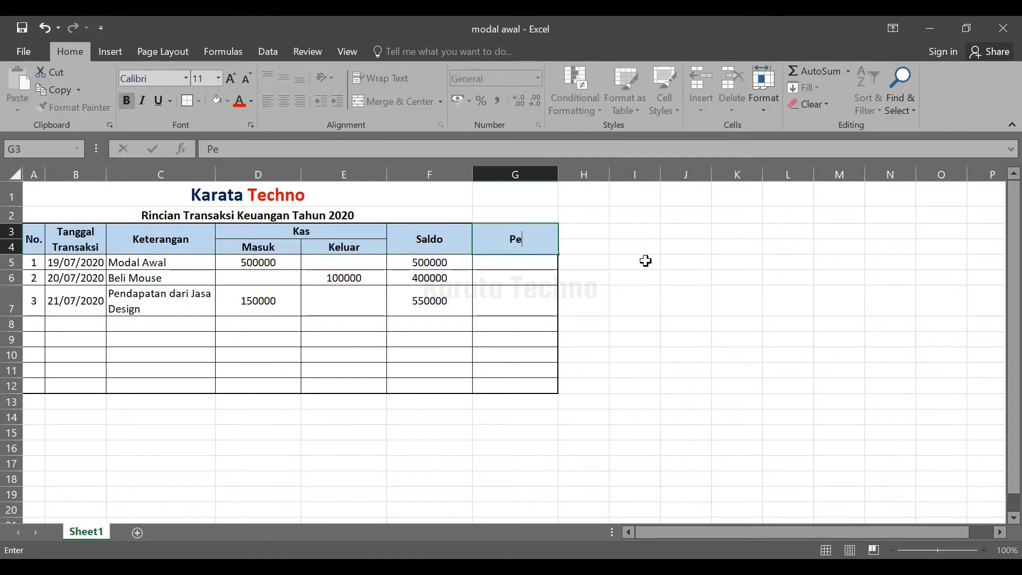
{"action": "type", "text": "tugas"}
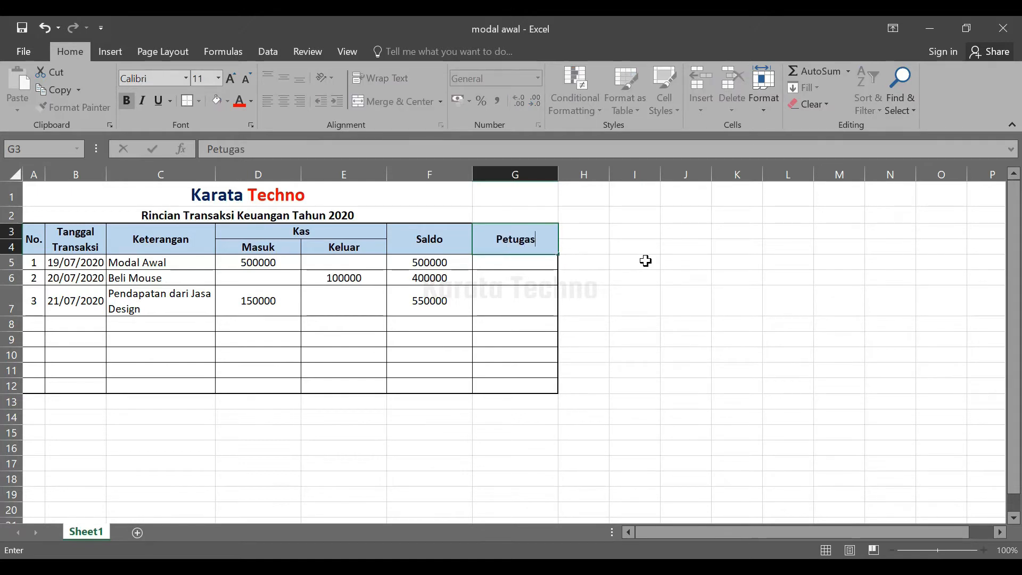
{"action": "left_click", "coordinate": [634, 370]}
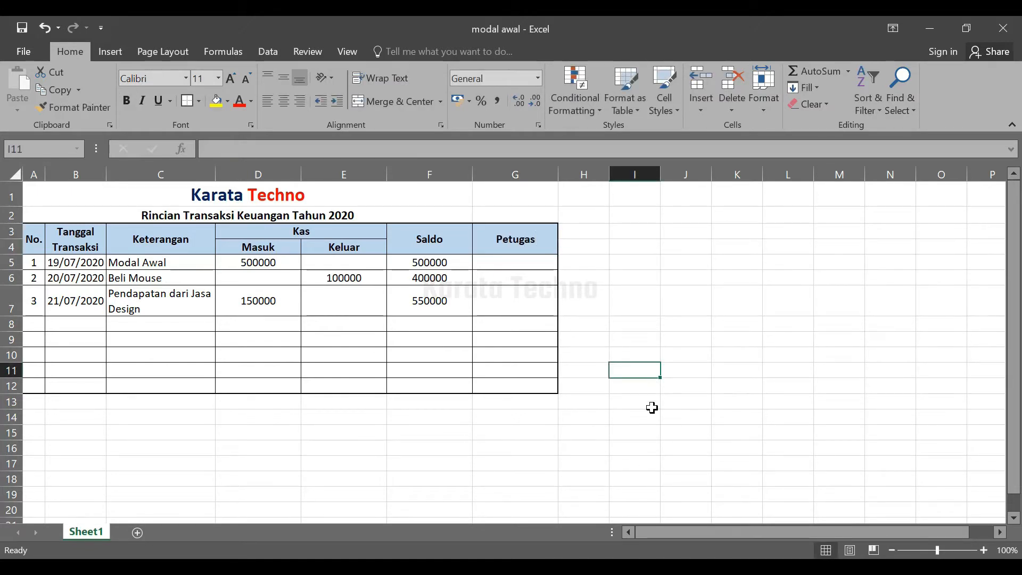
{"action": "left_click", "coordinate": [383, 484]}
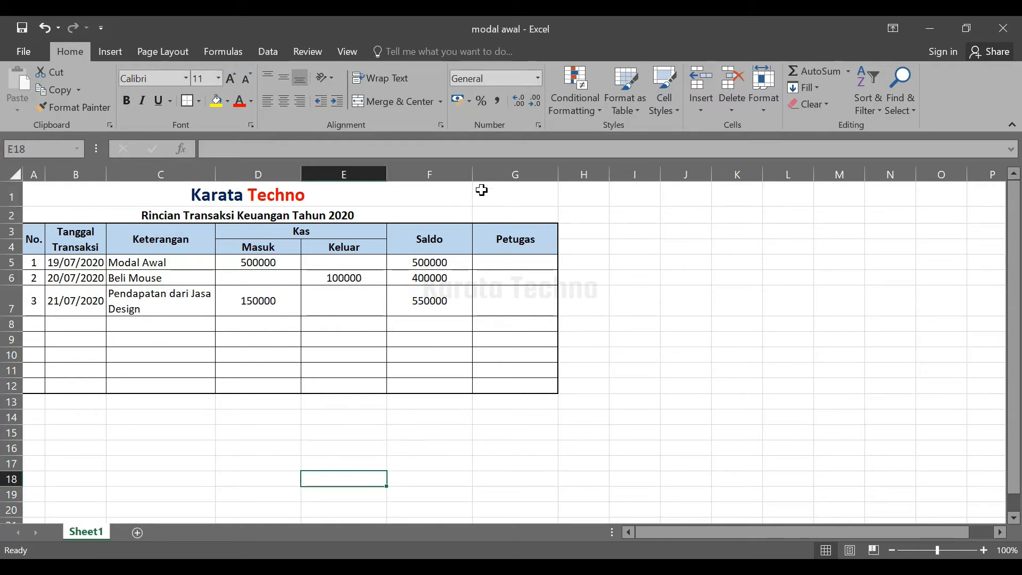
Try deleting the Petugas column G, and undo the deletion.
{"action": "left_click", "coordinate": [513, 172]}
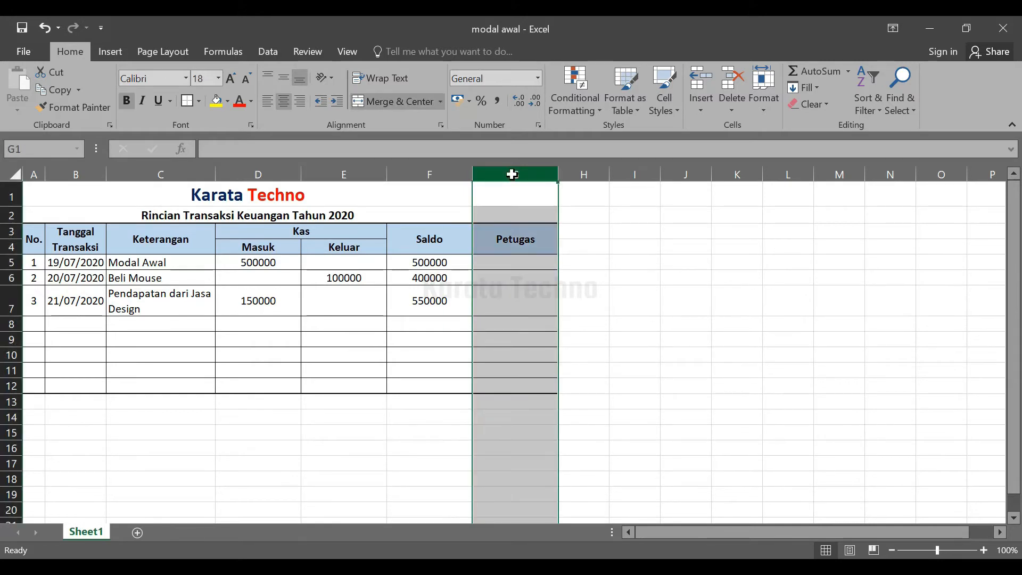
{"action": "right_click", "coordinate": [513, 175]}
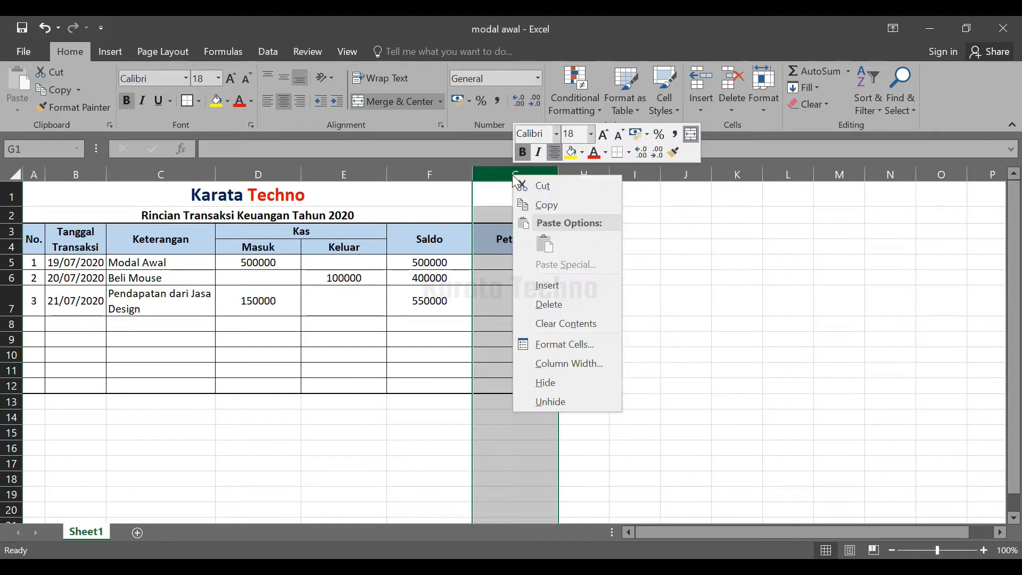
{"action": "left_click", "coordinate": [561, 305]}
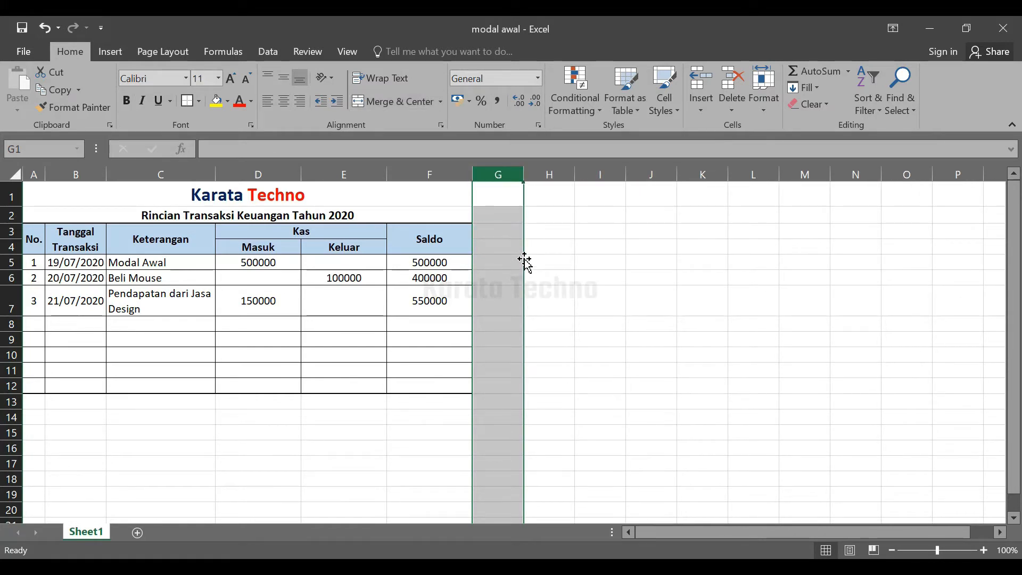
{"action": "key", "text": "ctrl+z"}
{"action": "left_click", "coordinate": [818, 291]}
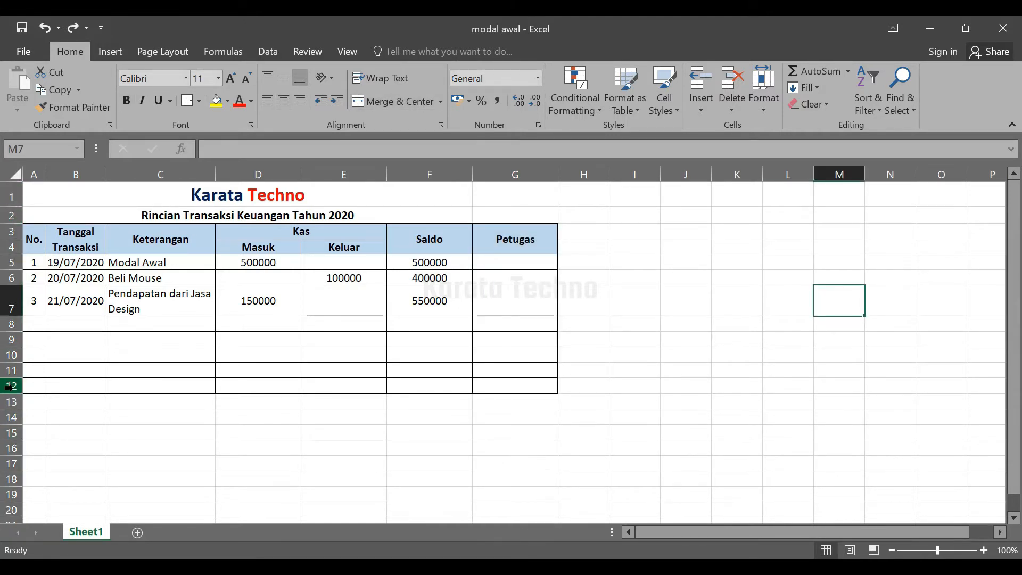
Delete the empty table rows 11 and 12 from the sheet.
{"action": "mouse_move", "coordinate": [4, 385]}
{"action": "left_mouse_down"}
{"action": "mouse_move", "coordinate": [5, 356]}
{"action": "mouse_move", "coordinate": [5, 368]}
{"action": "left_mouse_up"}
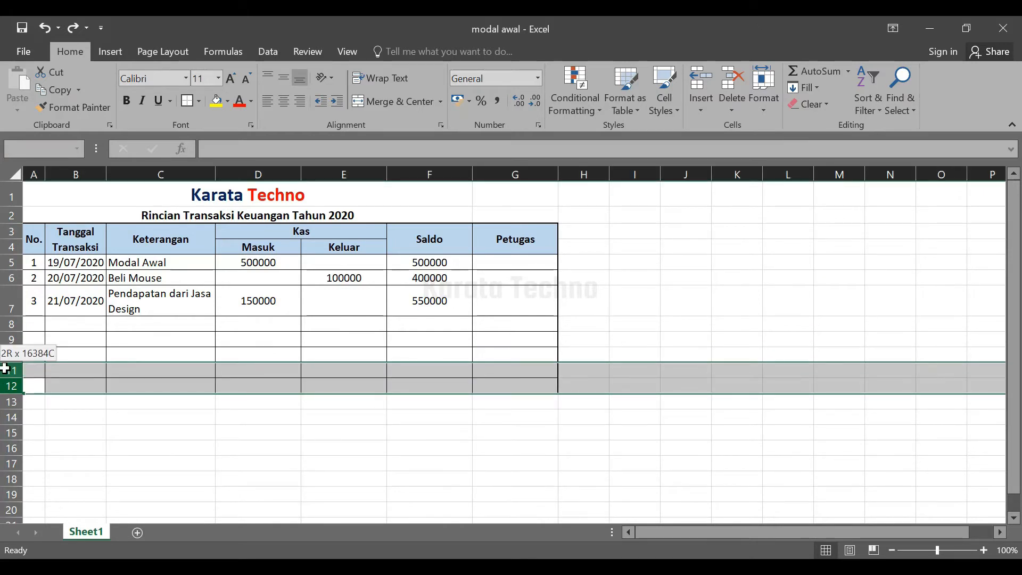
{"action": "mouse_move", "coordinate": [6, 369]}
{"action": "left_mouse_down"}
{"action": "mouse_move", "coordinate": [11, 386]}
{"action": "mouse_move", "coordinate": [11, 371]}
{"action": "left_mouse_up"}
{"action": "right_click", "coordinate": [10, 371]}
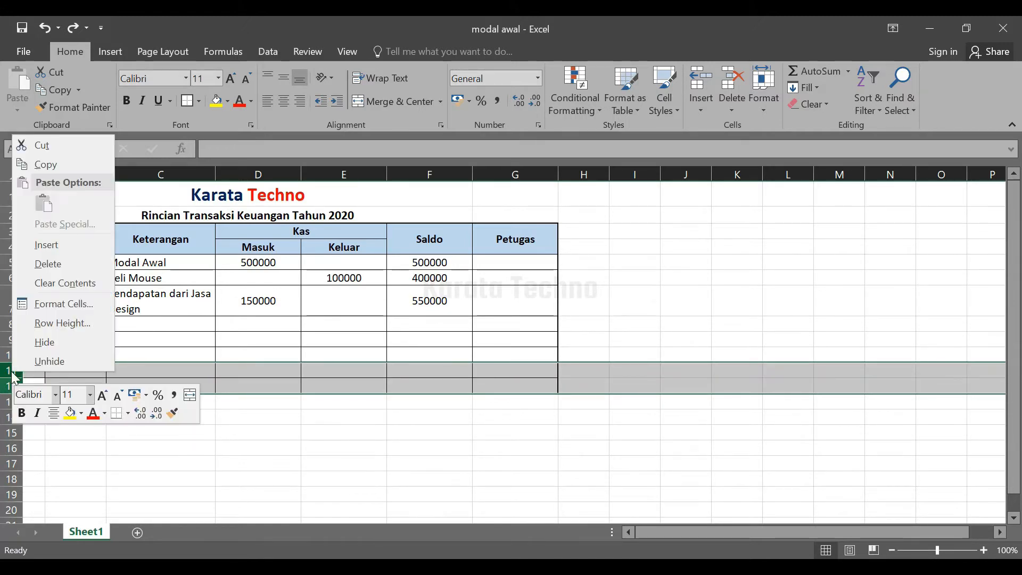
{"action": "left_click", "coordinate": [60, 264]}
{"action": "left_click", "coordinate": [696, 323]}
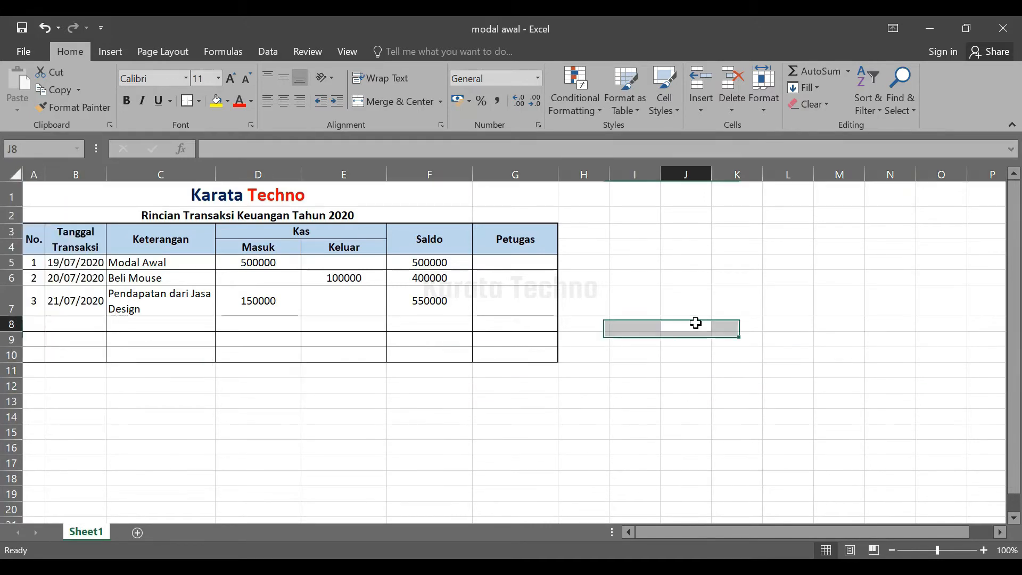
Apply a thick outside border around the shortened table, range A3:G10.
{"action": "left_click", "coordinate": [538, 359]}
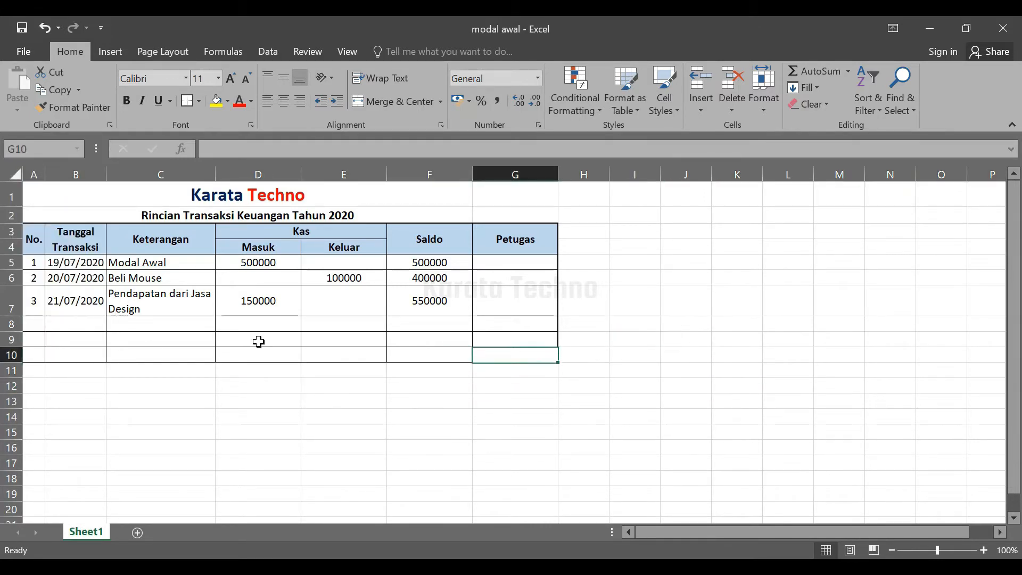
{"action": "left_click_drag", "start_coordinate": [515, 356], "coordinate": [33, 234]}
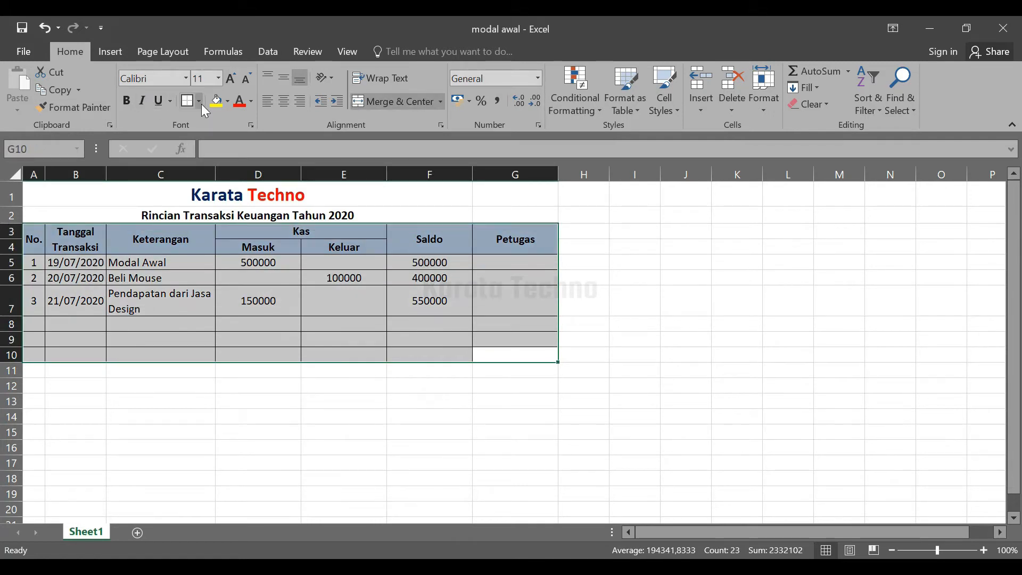
{"action": "left_click", "coordinate": [186, 98]}
{"action": "left_click", "coordinate": [735, 306]}
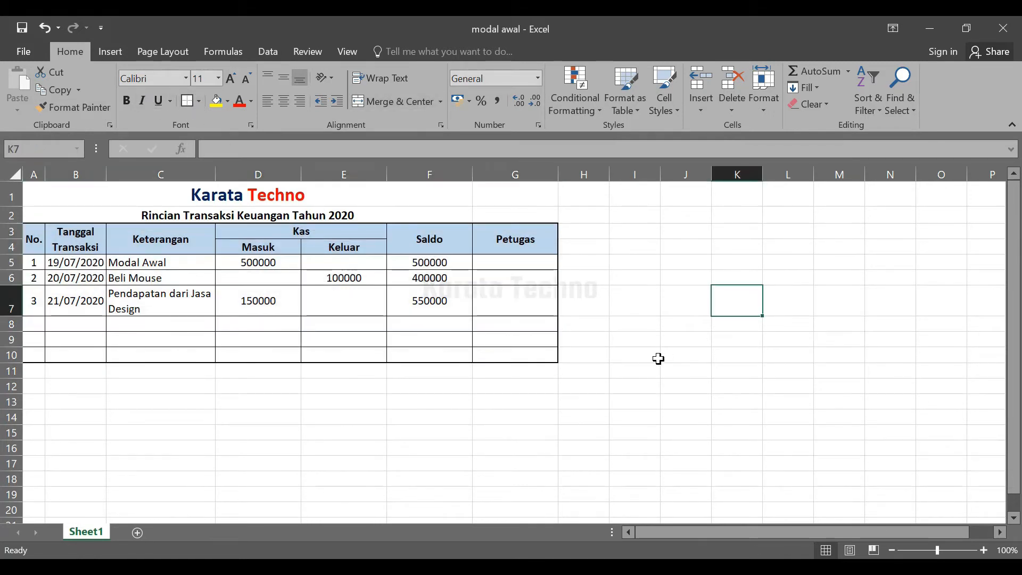
{"action": "left_click", "coordinate": [538, 444]}
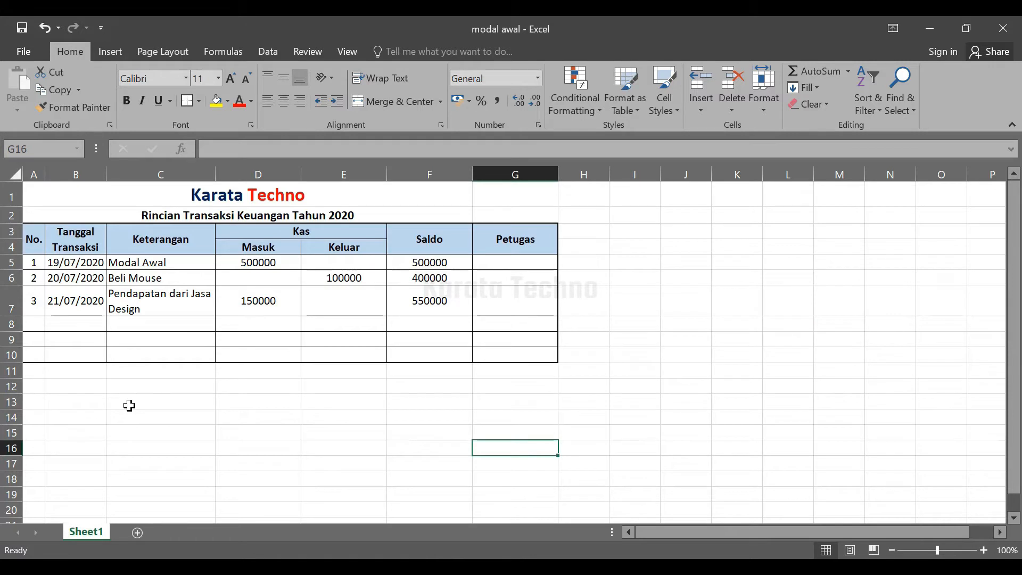
{"action": "left_click_drag", "start_coordinate": [298, 433], "coordinate": [346, 433]}
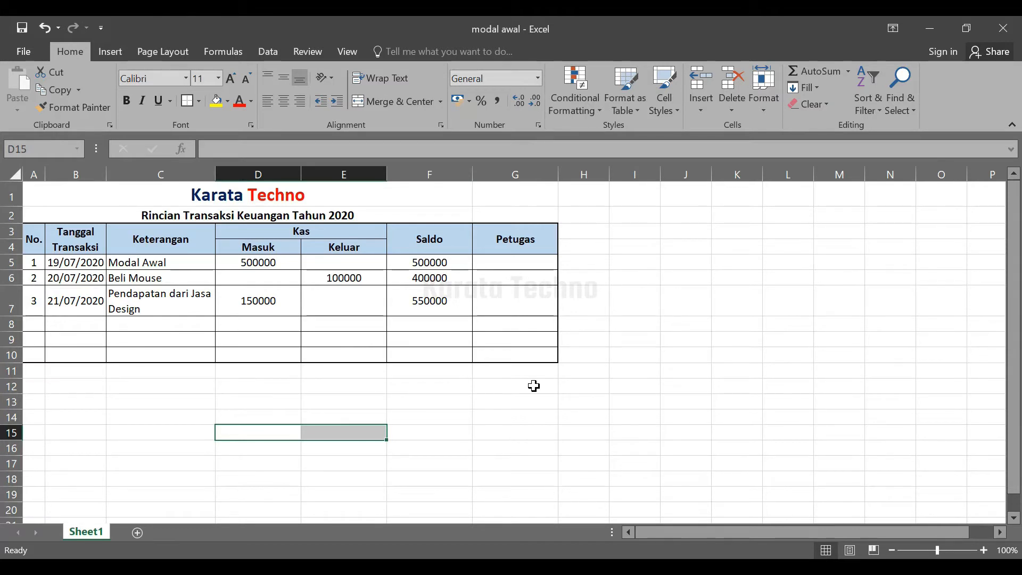
{"action": "left_click_drag", "start_coordinate": [632, 279], "coordinate": [634, 265]}
{"action": "left_click", "coordinate": [648, 304]}
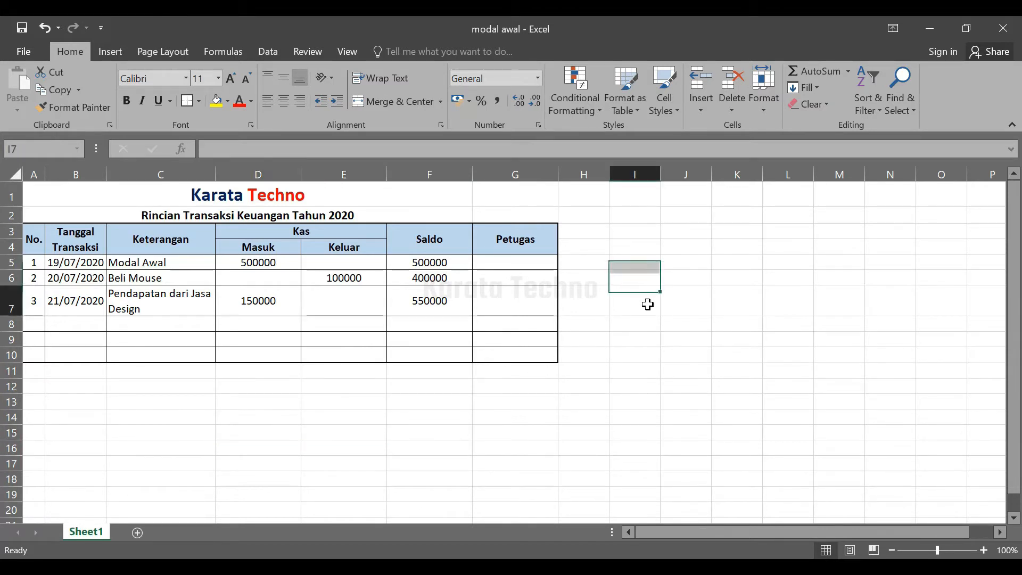
Insert the picture Karata Techno from the SOURCE folder inside KARATA TECHNO on drive D into the sheet.
{"action": "left_click", "coordinate": [113, 51]}
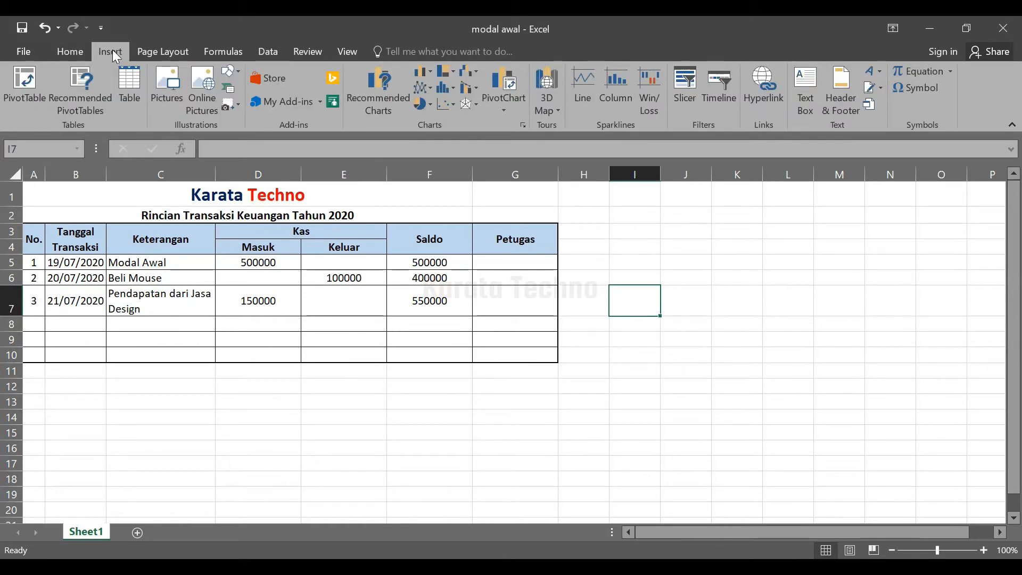
{"action": "left_click", "coordinate": [172, 100]}
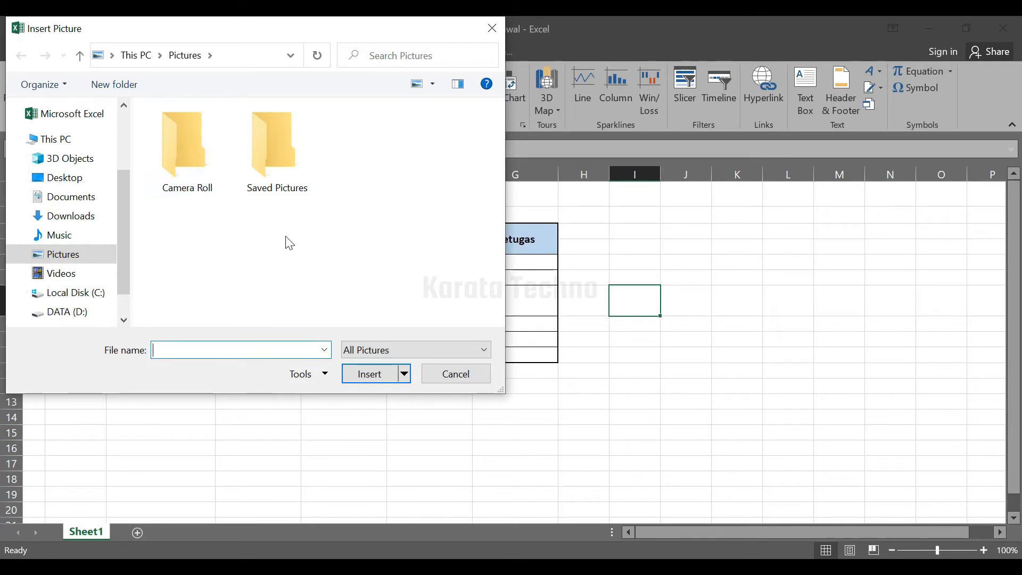
{"action": "scroll", "coordinate": [120, 238], "scroll_direction": "down", "scroll_amount": 1}
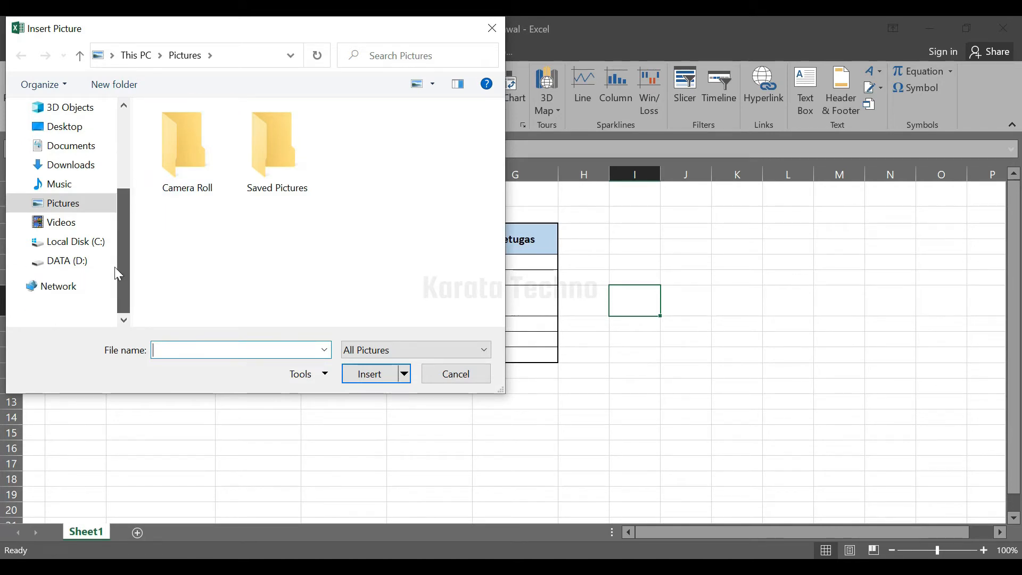
{"action": "left_click", "coordinate": [65, 261]}
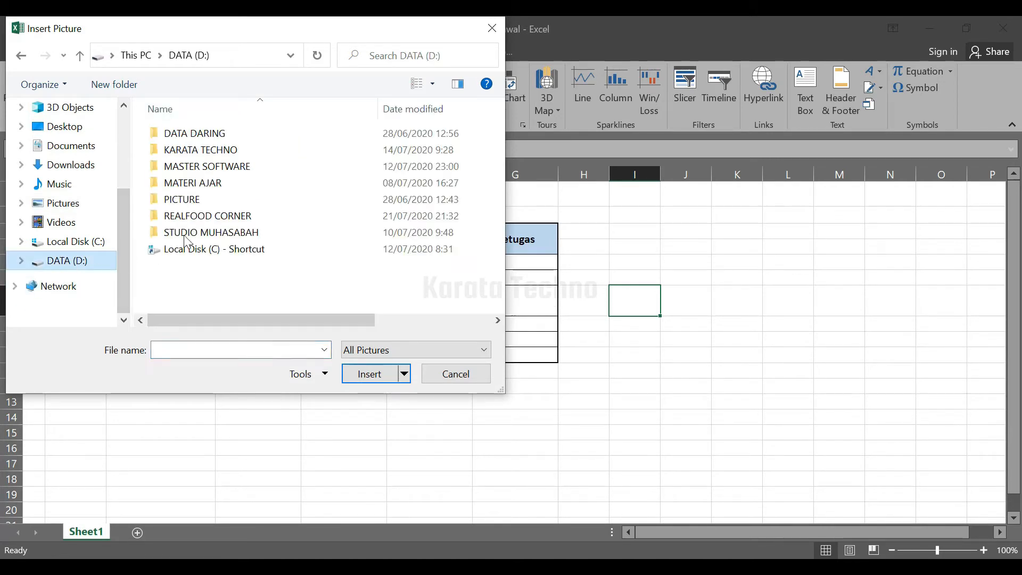
{"action": "double_click", "coordinate": [211, 156]}
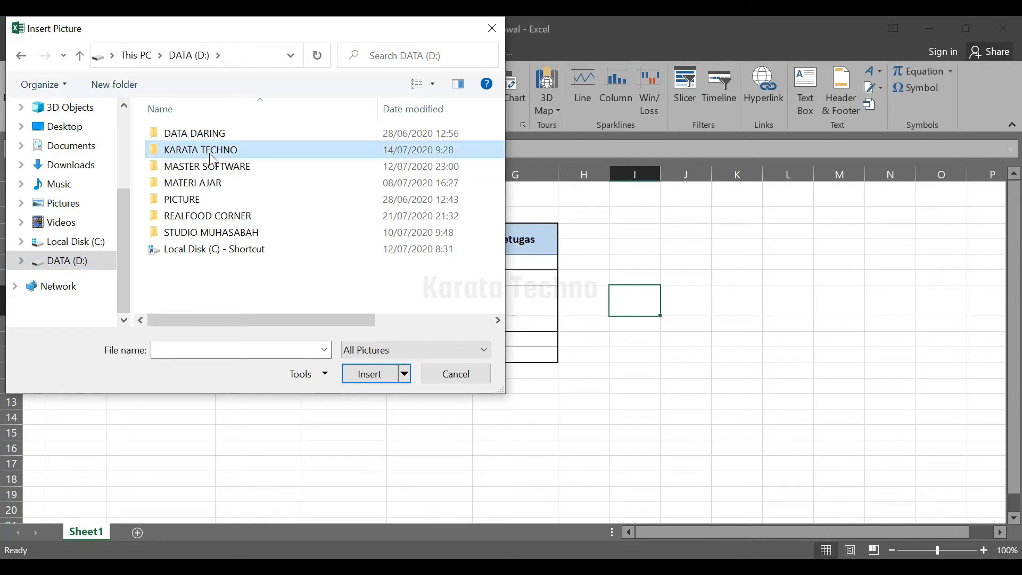
{"action": "left_click", "coordinate": [196, 189]}
{"action": "double_click", "coordinate": [196, 187]}
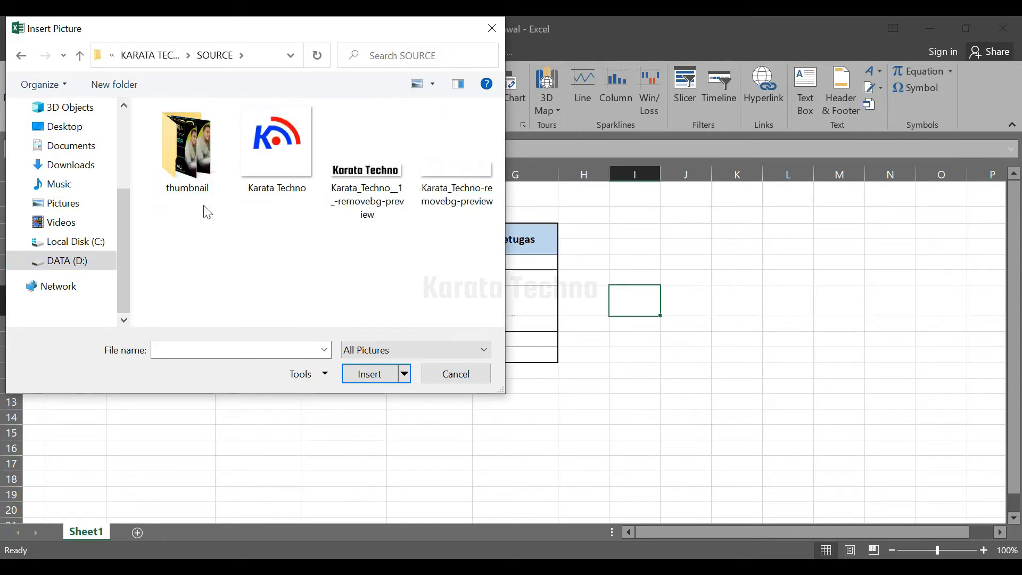
{"action": "left_click", "coordinate": [283, 160]}
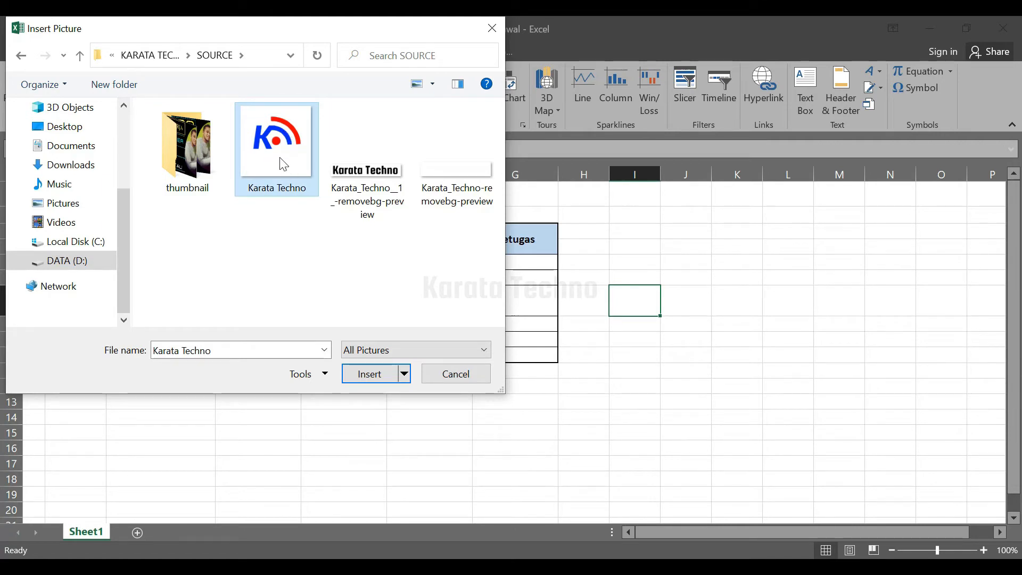
{"action": "left_click", "coordinate": [378, 375]}
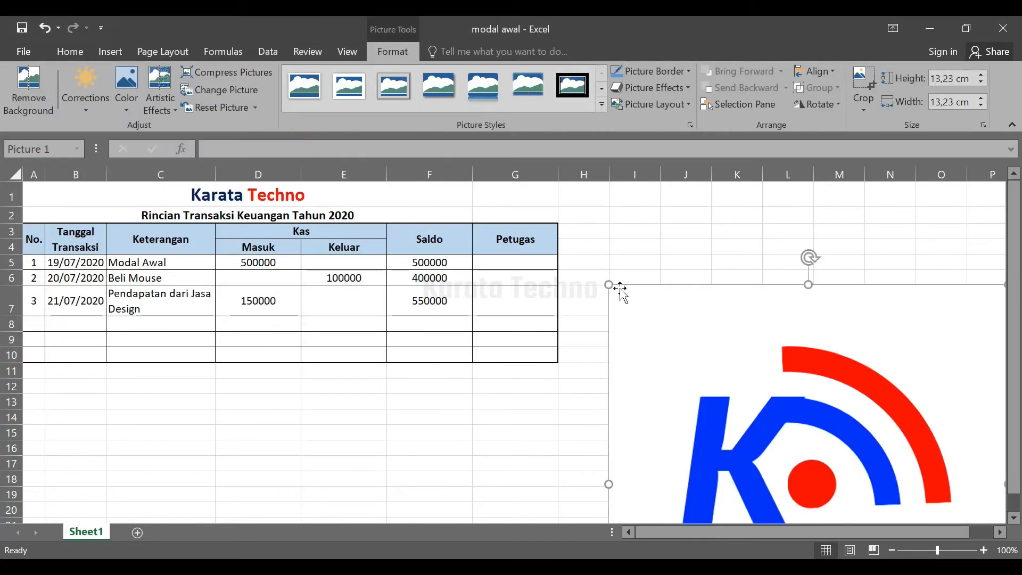
Scale the logo picture proportionally to about 6 cm square and place it beside the table.
{"action": "left_click_drag", "start_coordinate": [607, 285], "coordinate": [764, 440]}
{"action": "left_click_drag", "start_coordinate": [845, 454], "coordinate": [719, 272]}
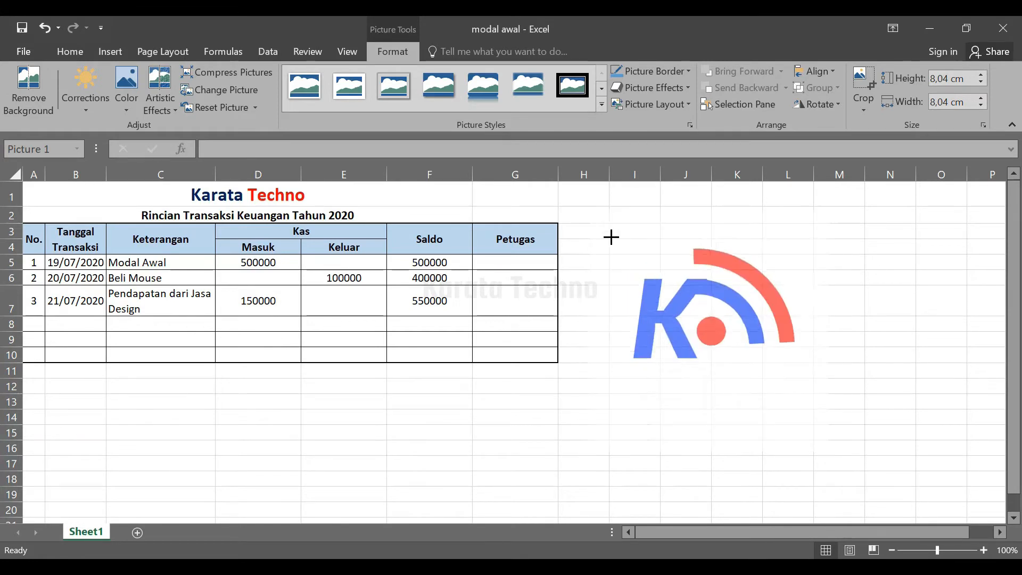
{"action": "mouse_move", "coordinate": [611, 237]}
{"action": "left_mouse_down"}
{"action": "mouse_move", "coordinate": [721, 326]}
{"action": "mouse_move", "coordinate": [669, 295]}
{"action": "mouse_move", "coordinate": [617, 221]}
{"action": "left_mouse_up"}
{"action": "left_click_drag", "start_coordinate": [714, 216], "coordinate": [778, 234]}
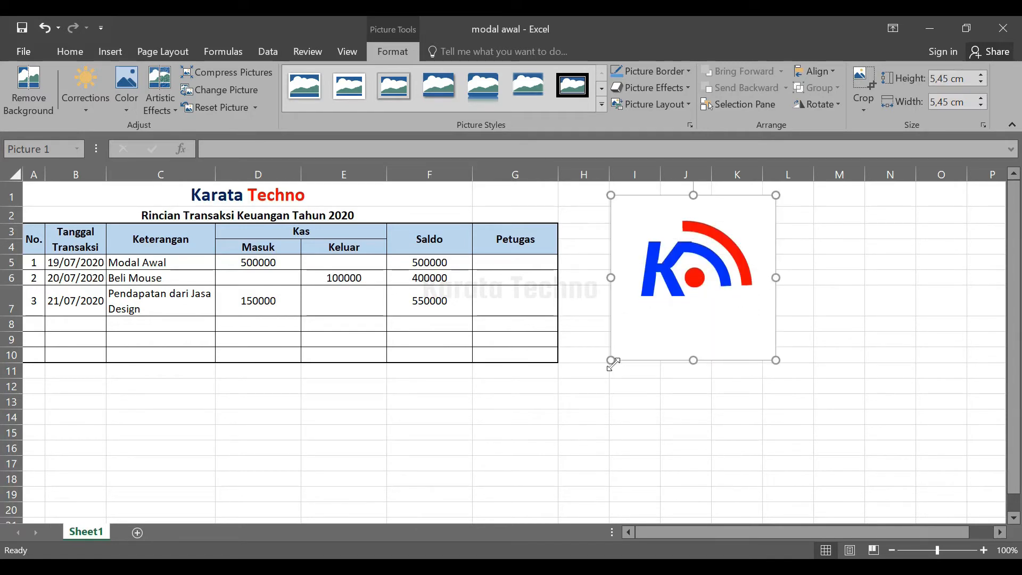
{"action": "left_click_drag", "start_coordinate": [613, 364], "coordinate": [593, 378]}
{"action": "left_click_drag", "start_coordinate": [663, 278], "coordinate": [690, 332]}
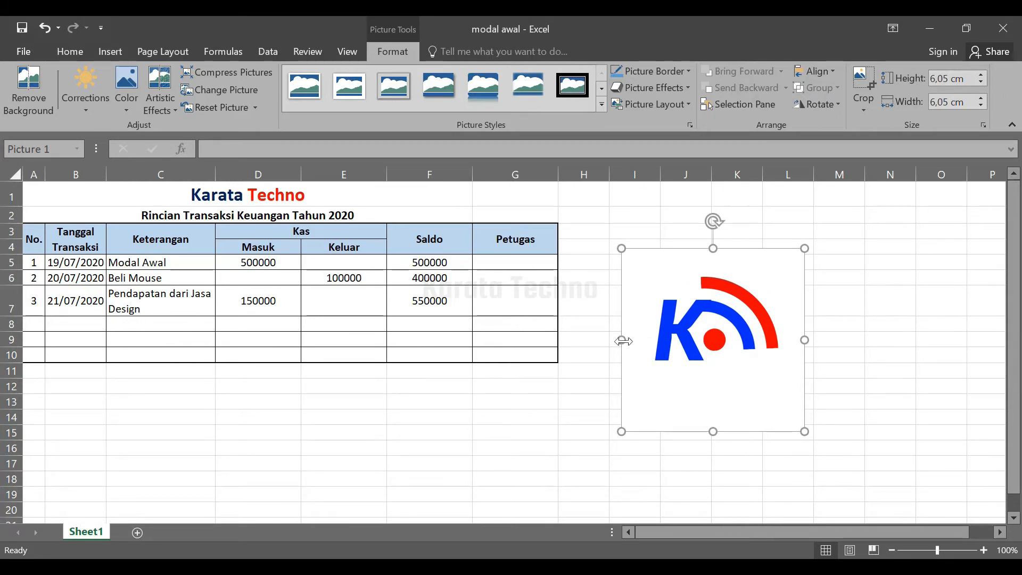
Try stretching and squeezing the logo's width and height independently, and undo the distortion.
{"action": "mouse_move", "coordinate": [623, 341]}
{"action": "left_mouse_down"}
{"action": "mouse_move", "coordinate": [701, 342]}
{"action": "mouse_move", "coordinate": [616, 341]}
{"action": "left_mouse_up"}
{"action": "mouse_move", "coordinate": [711, 248]}
{"action": "left_mouse_down"}
{"action": "mouse_move", "coordinate": [707, 349]}
{"action": "mouse_move", "coordinate": [711, 256]}
{"action": "left_mouse_up"}
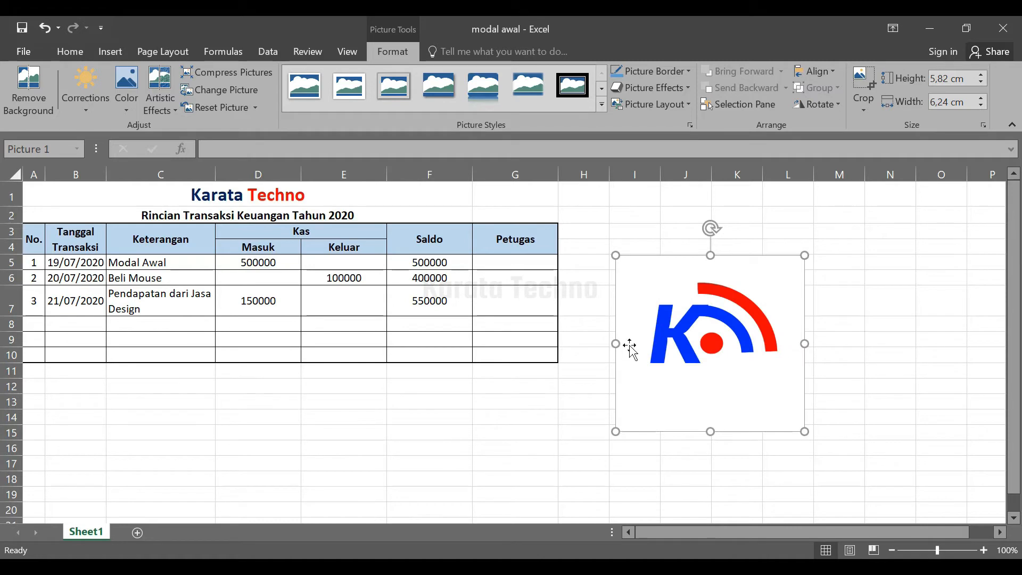
{"action": "left_click_drag", "start_coordinate": [616, 344], "coordinate": [645, 332]}
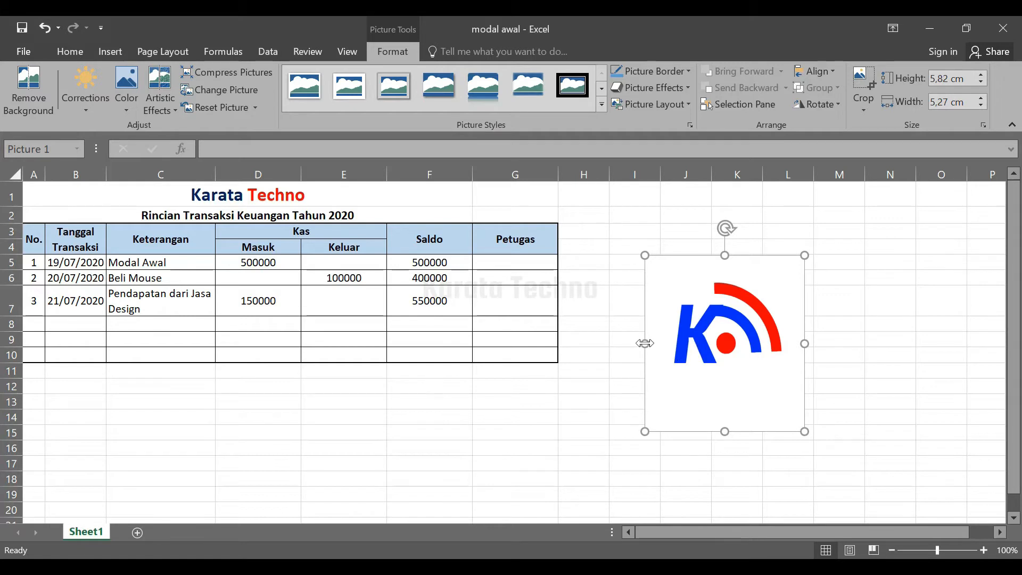
{"action": "left_click_drag", "start_coordinate": [645, 344], "coordinate": [718, 344]}
{"action": "left_click_drag", "start_coordinate": [761, 256], "coordinate": [762, 291]}
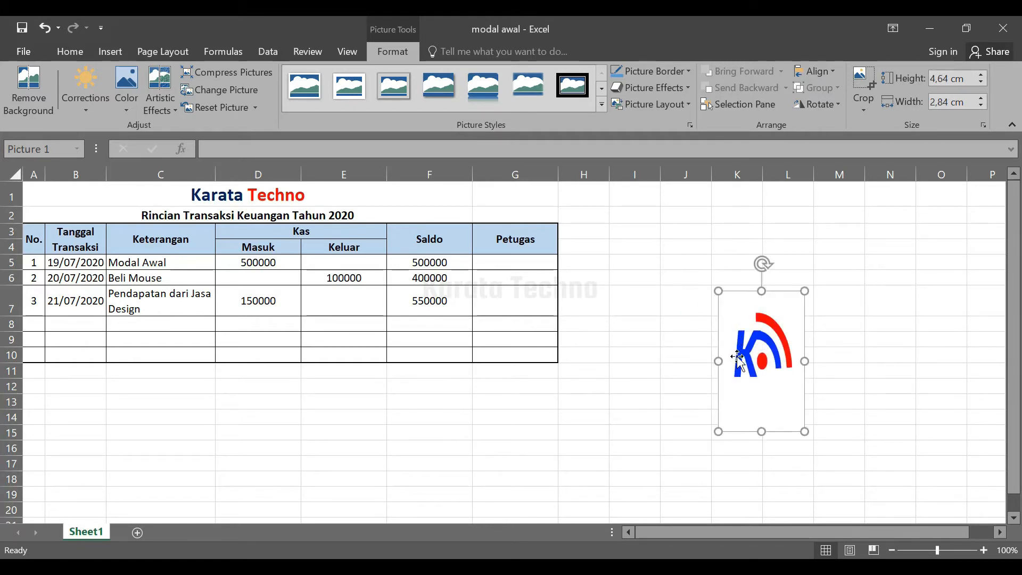
{"action": "key", "text": "ctrl+z"}
{"action": "key", "text": "ctrl+z"}
{"action": "key", "text": "ctrl+z"}
{"action": "key", "text": "ctrl+z"}
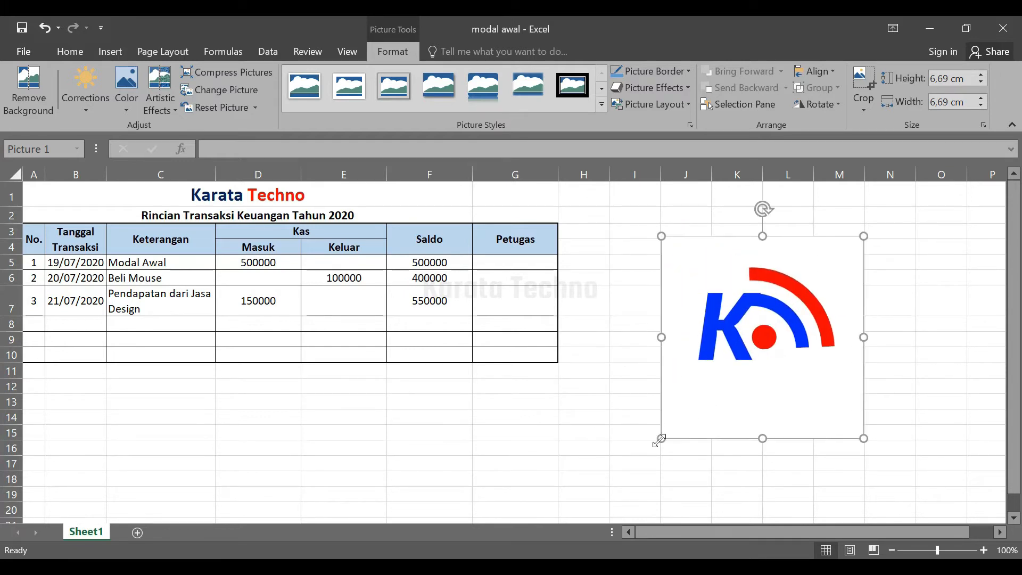
Reposition the logo over columns I to K beside the table and scale it proportionally to about 4.4 cm square.
{"action": "left_click_drag", "start_coordinate": [659, 440], "coordinate": [691, 409]}
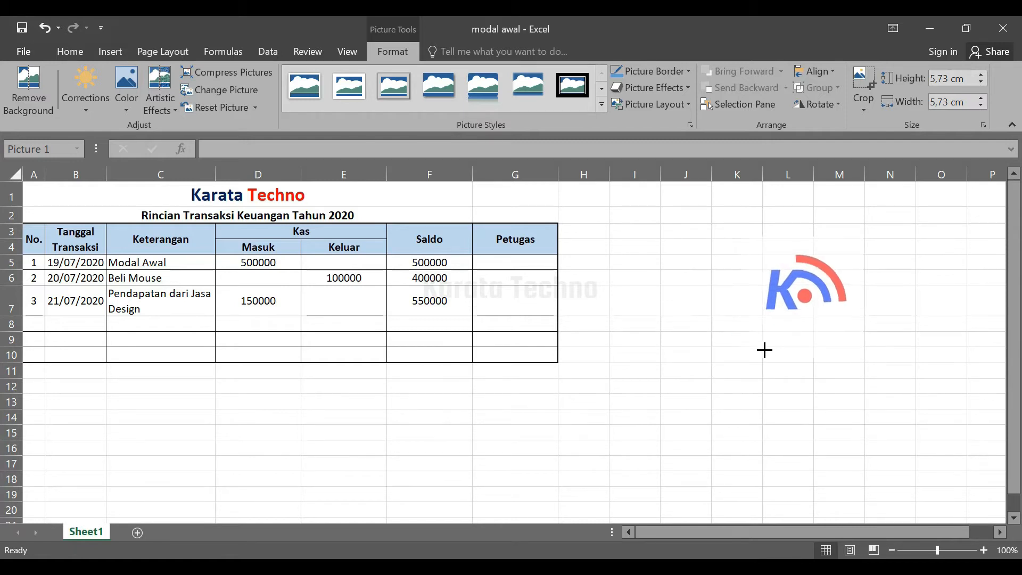
{"action": "left_click_drag", "start_coordinate": [765, 350], "coordinate": [696, 302]}
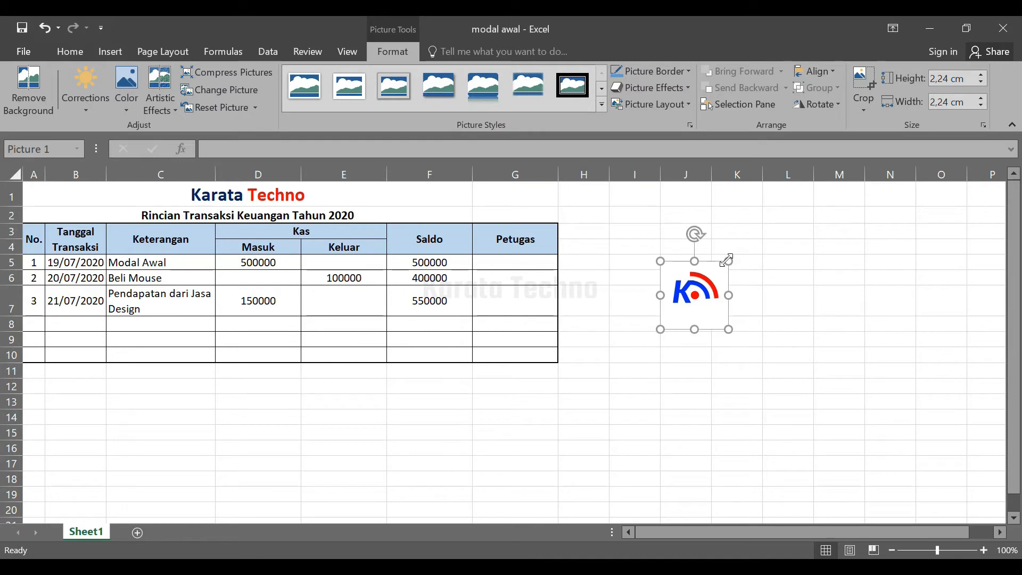
{"action": "left_click_drag", "start_coordinate": [727, 260], "coordinate": [750, 251]}
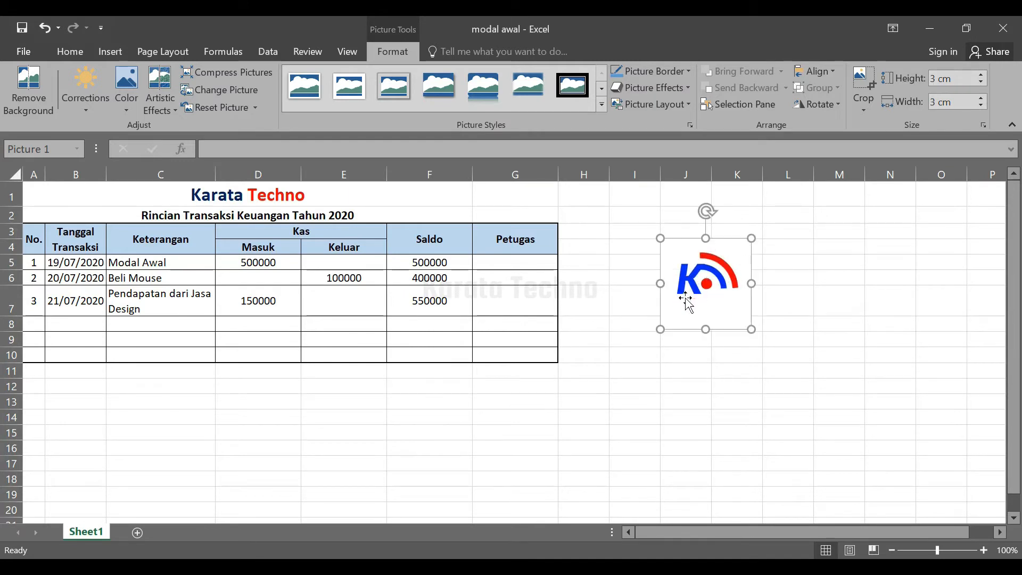
{"action": "left_click_drag", "start_coordinate": [661, 329], "coordinate": [618, 371]}
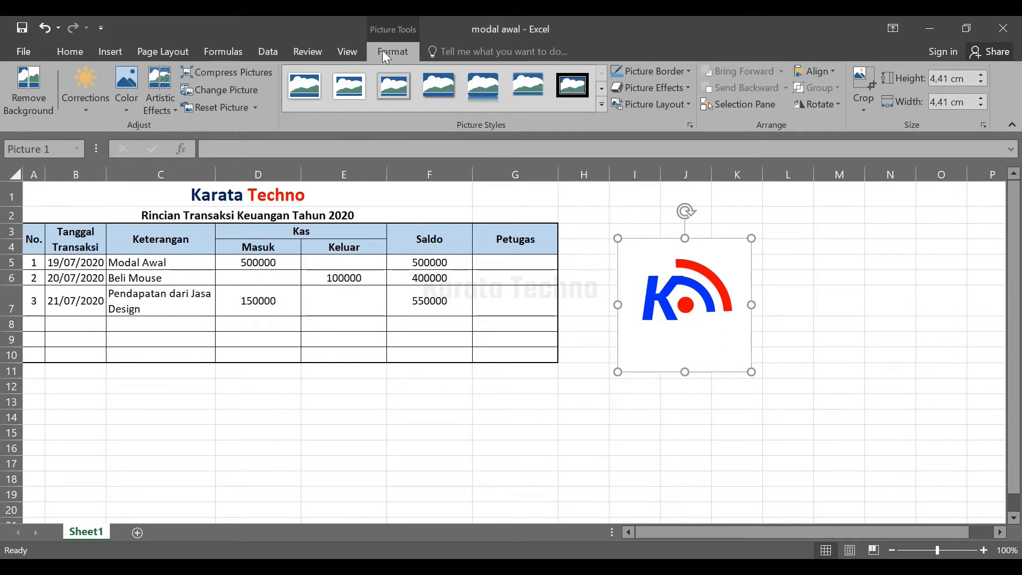
{"action": "key", "text": "Escape"}
{"action": "left_click", "coordinate": [686, 298]}
{"action": "left_click", "coordinate": [64, 55]}
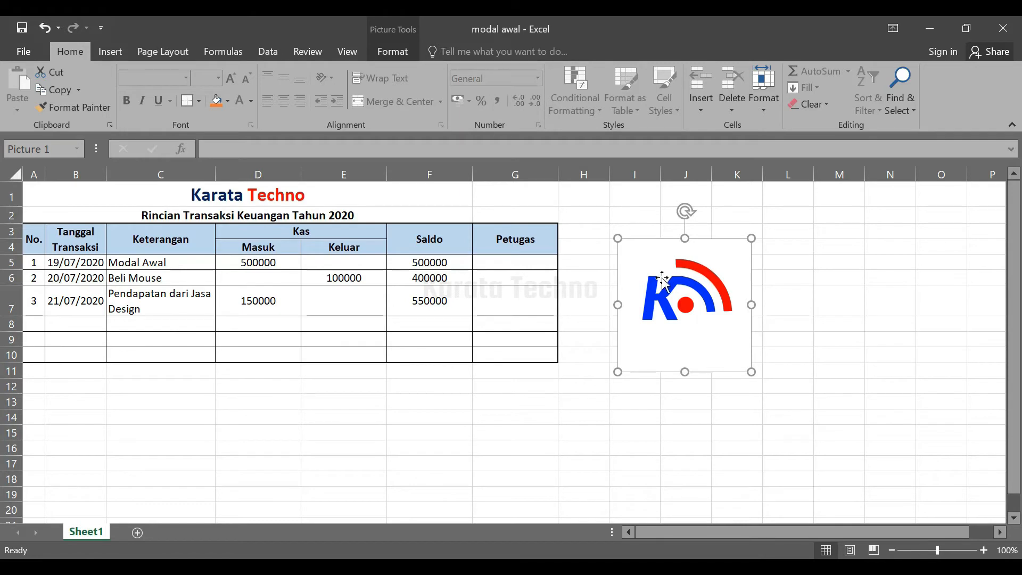
{"action": "left_click", "coordinate": [392, 53]}
{"action": "left_click", "coordinate": [818, 324]}
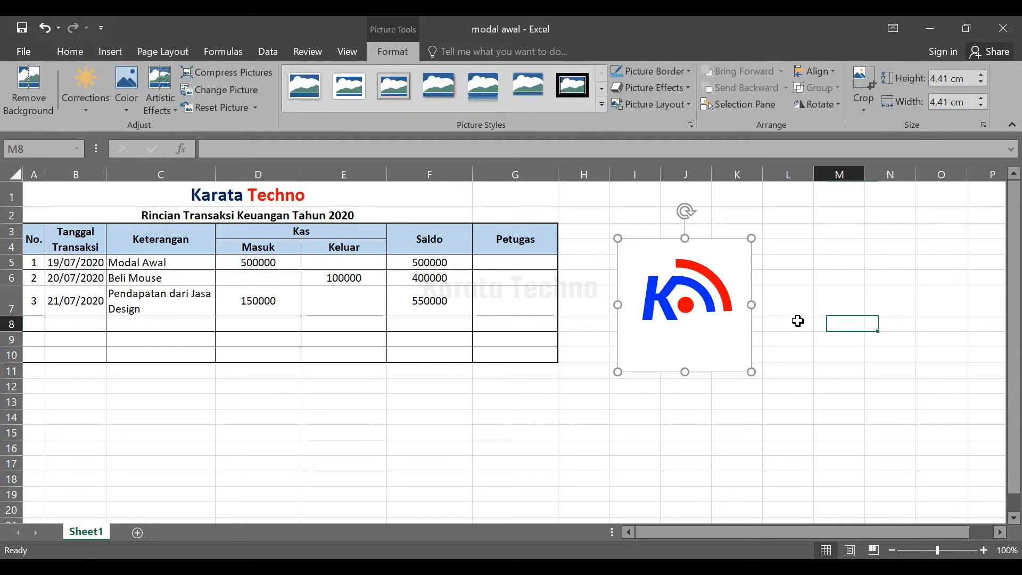
Apply the drop-shadow rectangle picture style to the logo.
{"action": "left_click", "coordinate": [716, 306]}
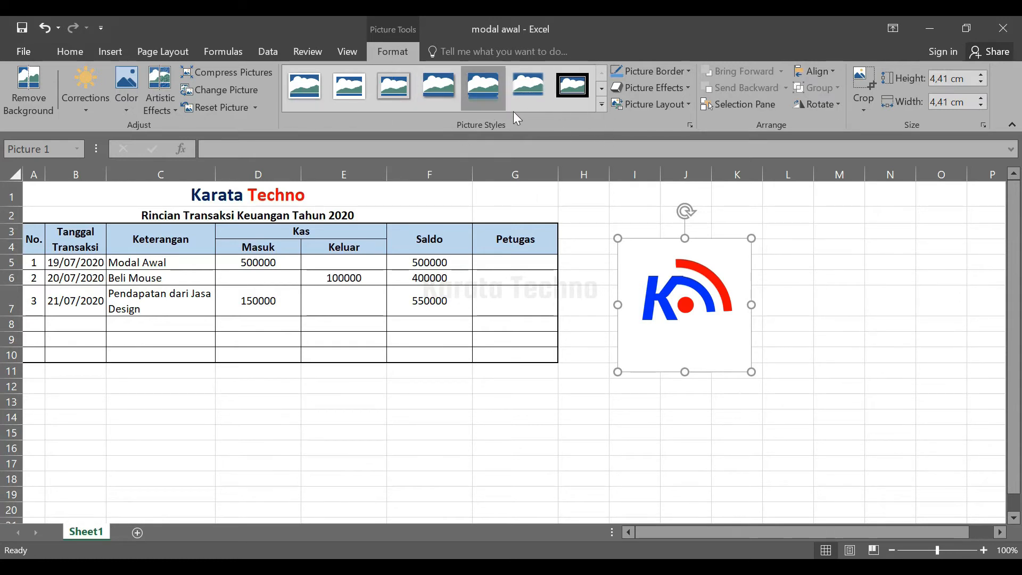
{"action": "left_click", "coordinate": [600, 105]}
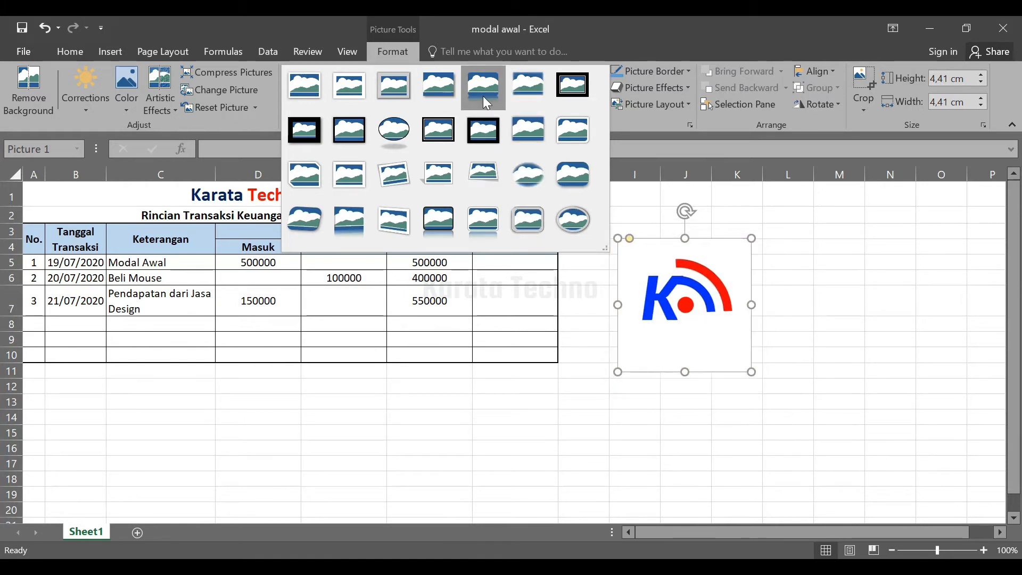
{"action": "left_click", "coordinate": [438, 88]}
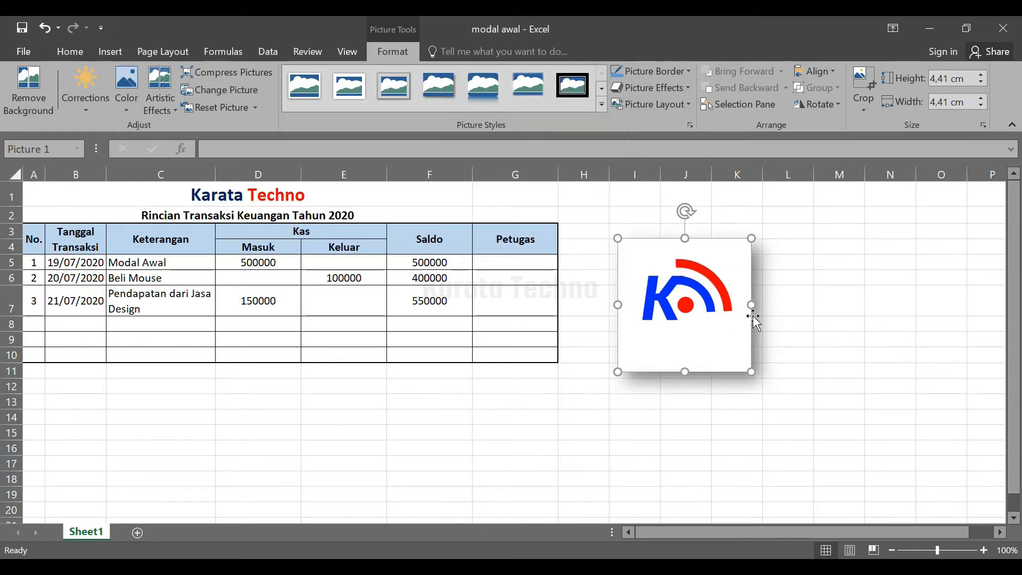
{"action": "left_click", "coordinate": [767, 311]}
{"action": "left_click", "coordinate": [737, 348]}
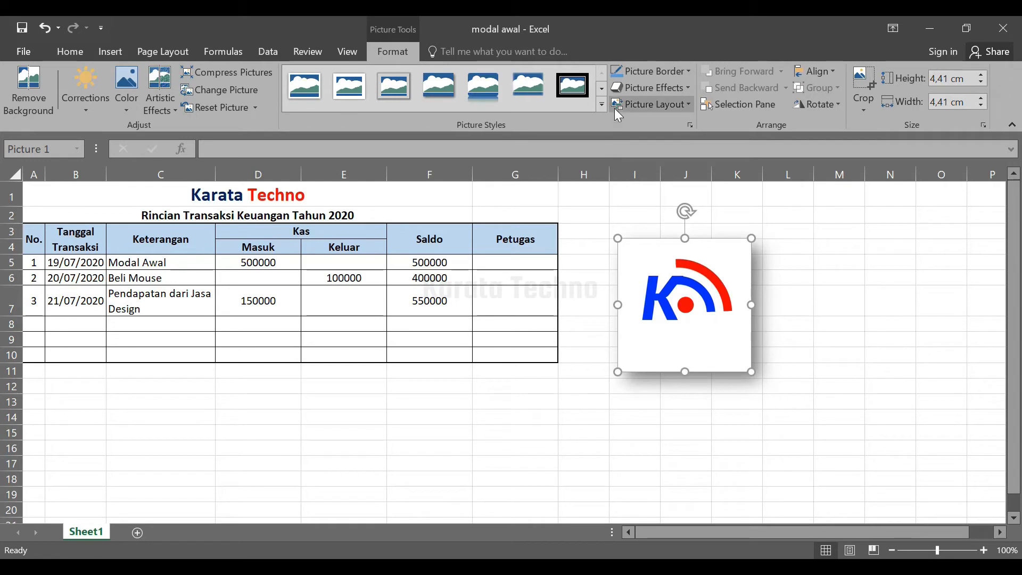
Give the logo picture a 3 pt border in the standard red colour.
{"action": "left_click", "coordinate": [687, 72]}
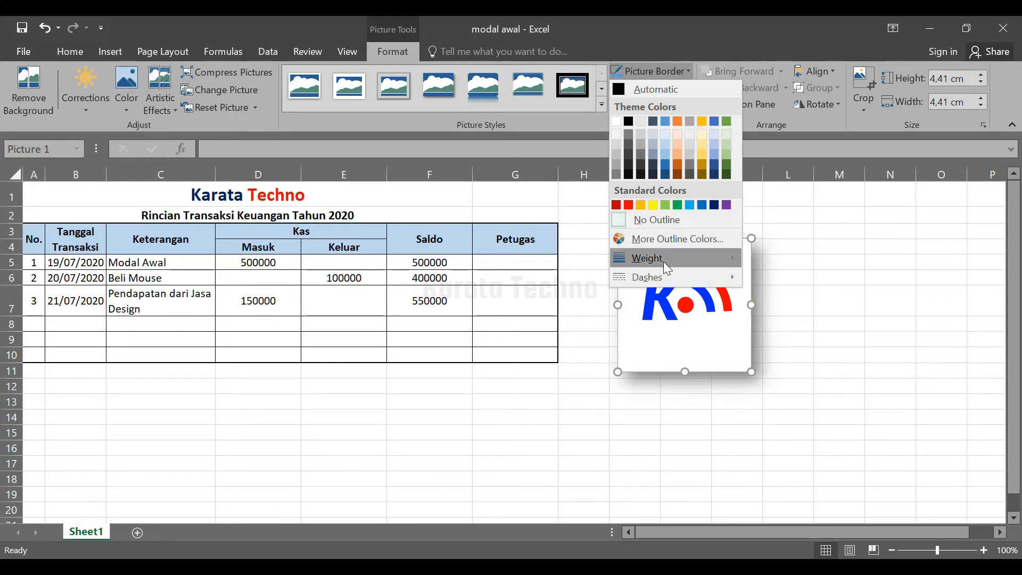
{"action": "mouse_move", "coordinate": [664, 259]}
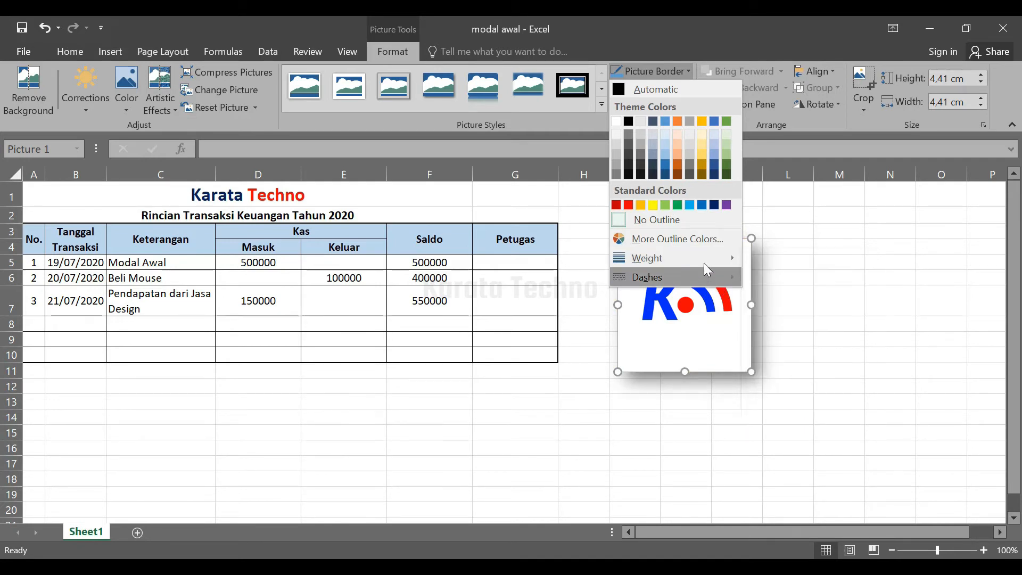
{"action": "mouse_move", "coordinate": [730, 257]}
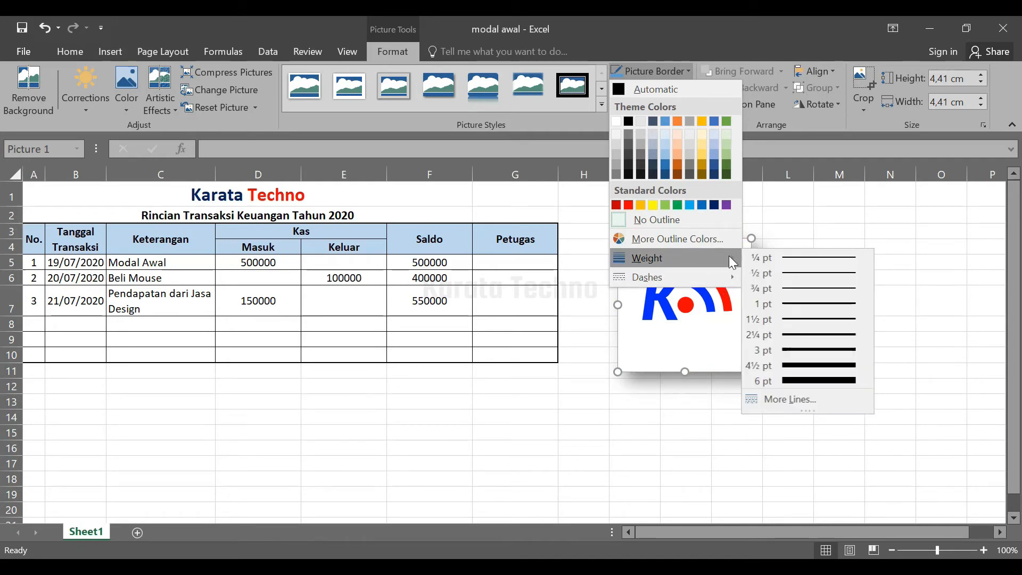
{"action": "left_click", "coordinate": [818, 350]}
{"action": "left_click", "coordinate": [679, 70]}
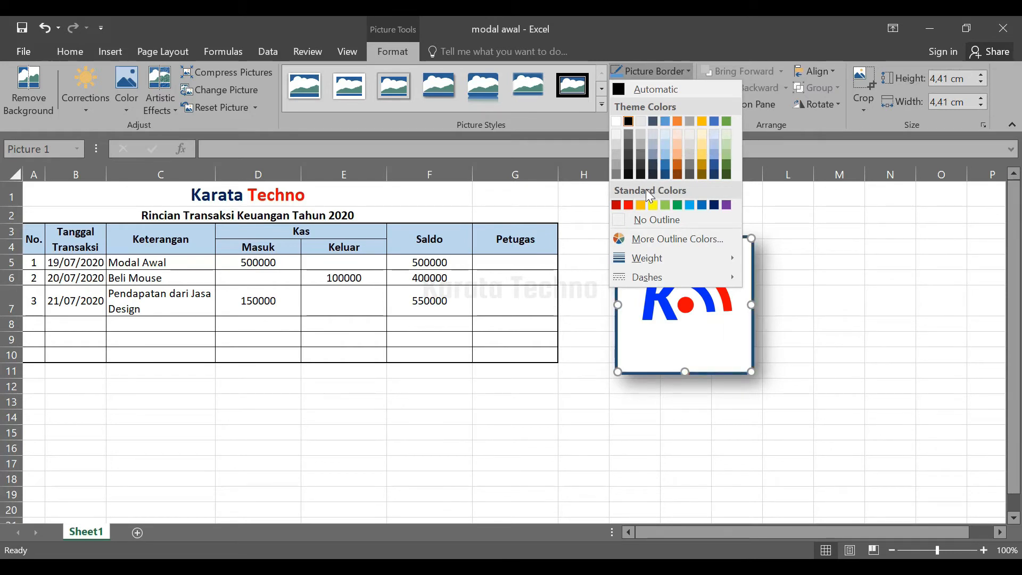
{"action": "left_click", "coordinate": [628, 205]}
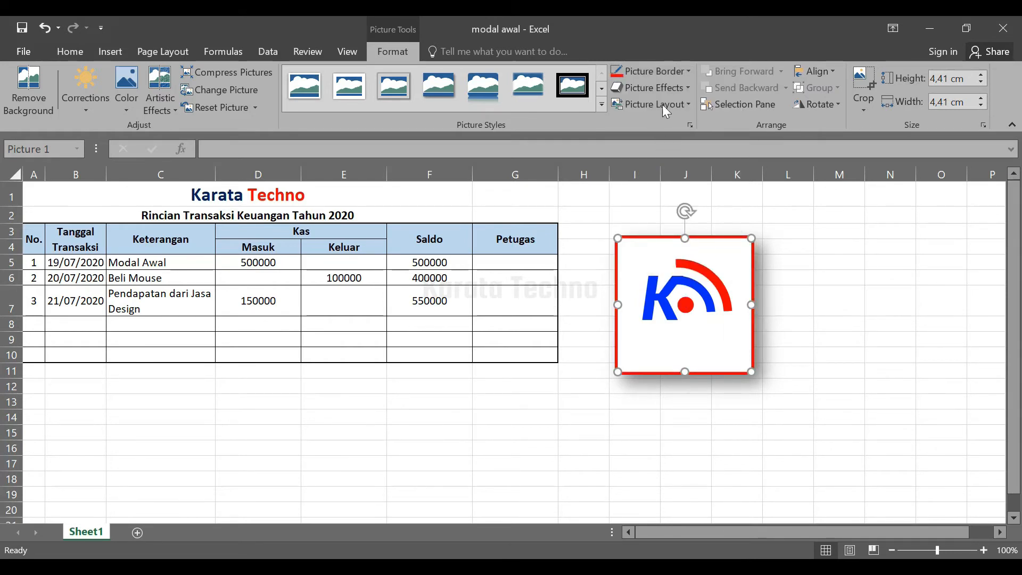
{"action": "left_click", "coordinate": [687, 71]}
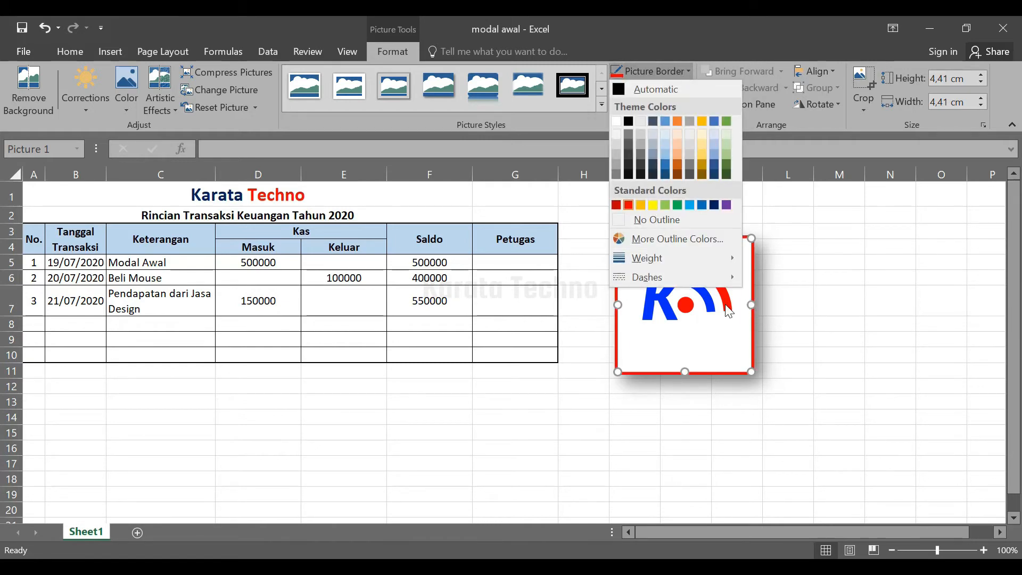
{"action": "mouse_move", "coordinate": [695, 277]}
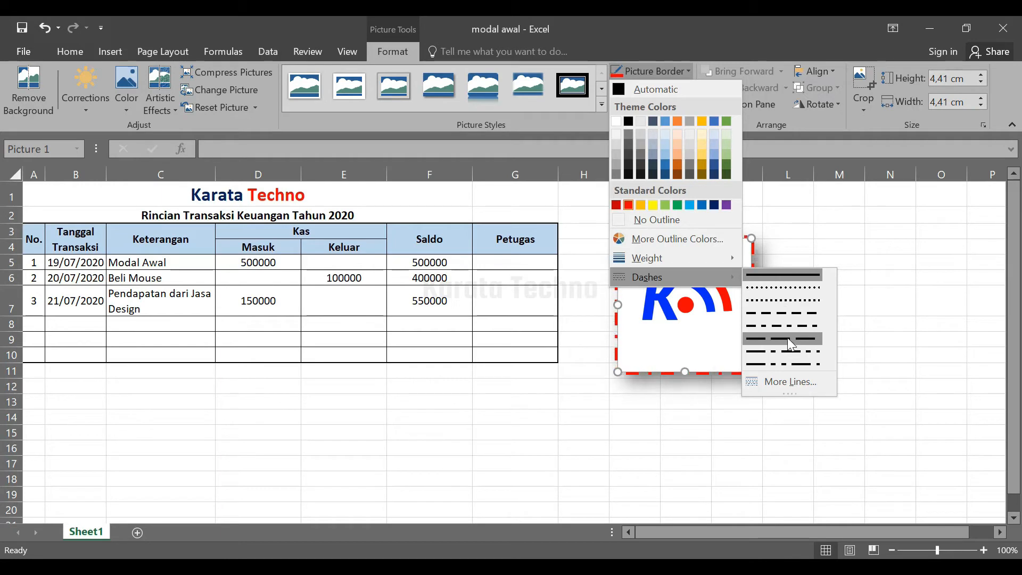
{"action": "left_click", "coordinate": [702, 292]}
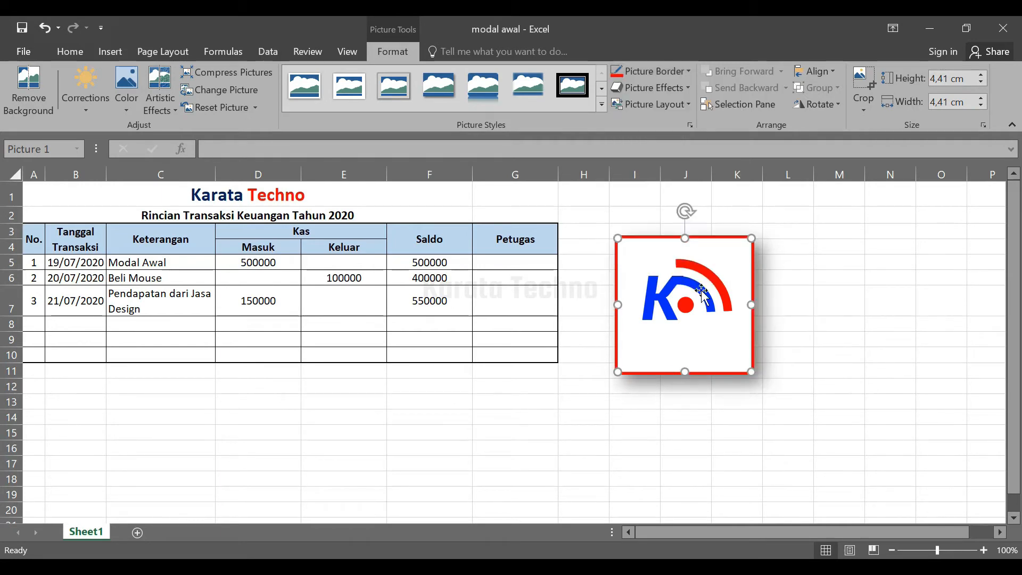
{"action": "left_click", "coordinate": [666, 88]}
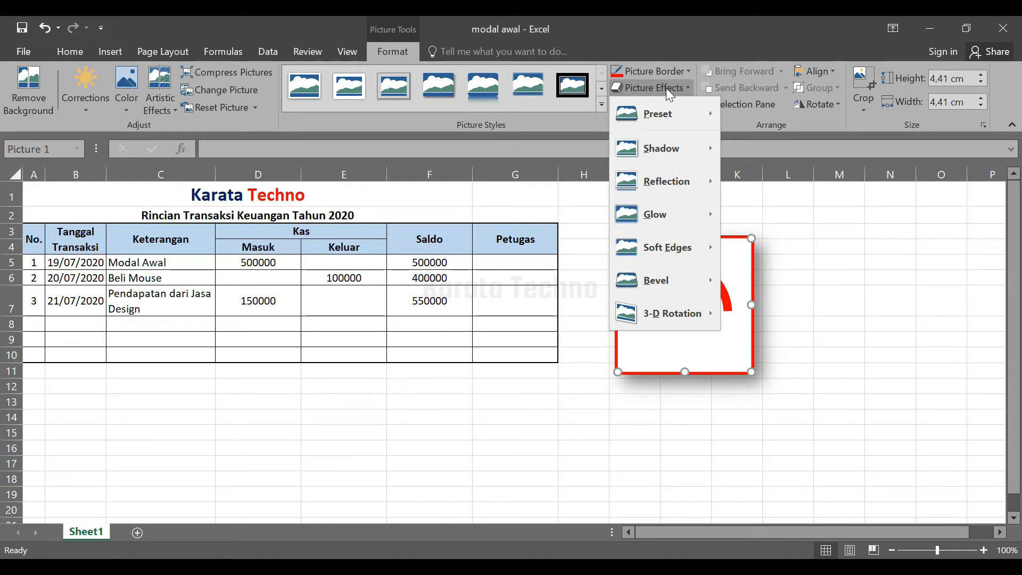
{"action": "mouse_move", "coordinate": [660, 116]}
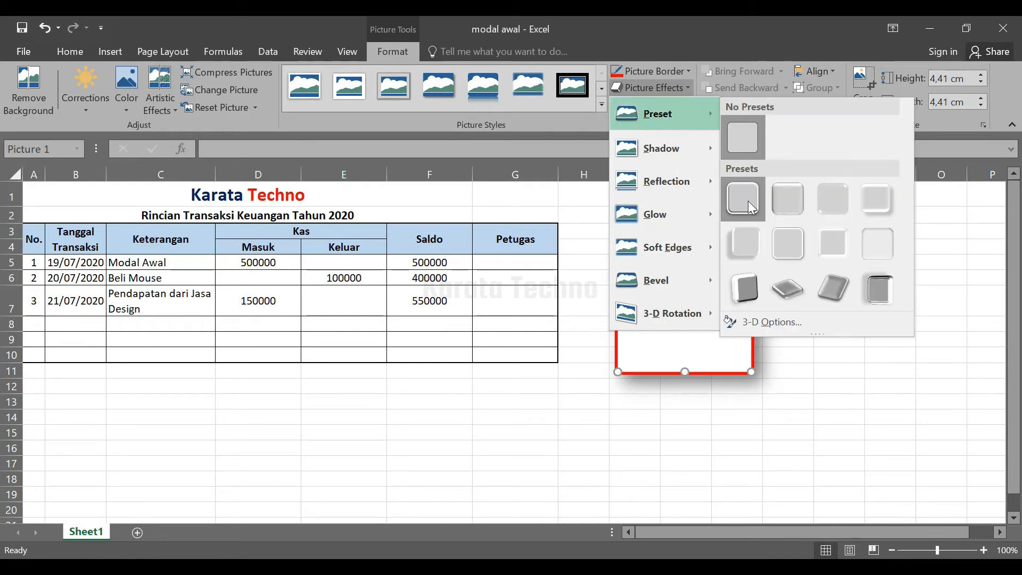
{"action": "left_click", "coordinate": [695, 279]}
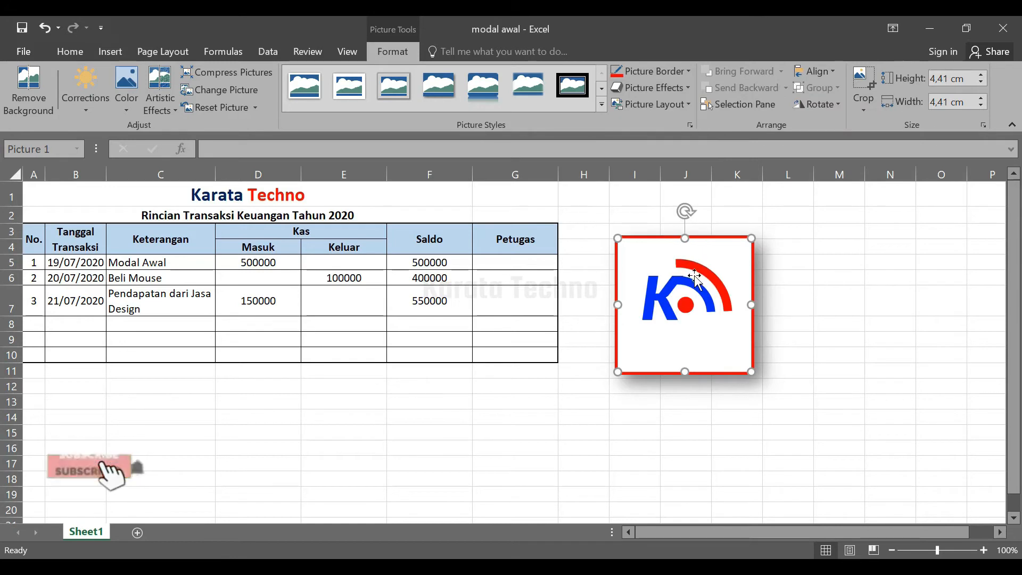
Move the logo onto columns D and E over the table and apply a blue glow variation to it.
{"action": "left_click_drag", "start_coordinate": [714, 267], "coordinate": [322, 299]}
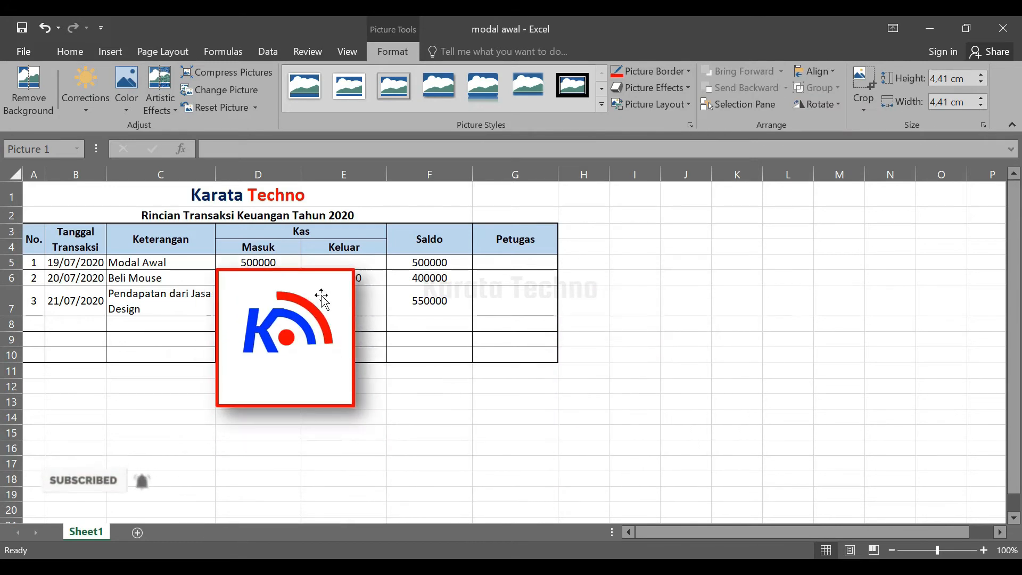
{"action": "left_click", "coordinate": [665, 89]}
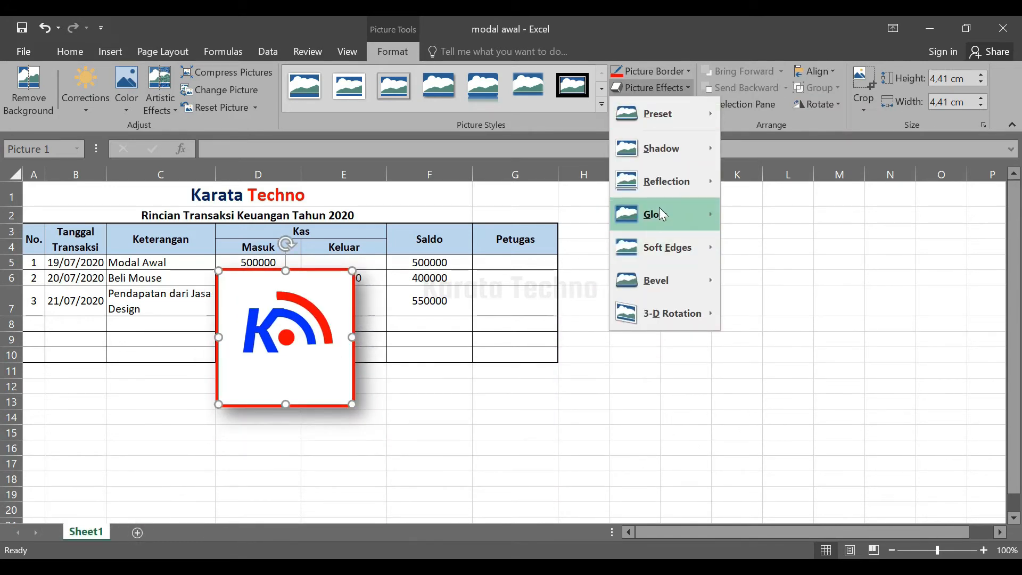
{"action": "mouse_move", "coordinate": [661, 211]}
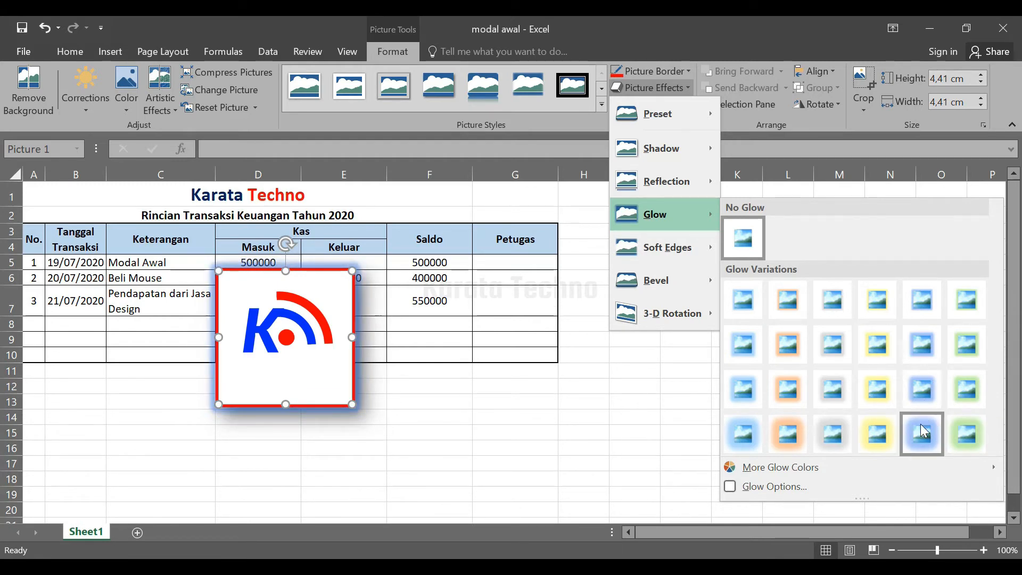
{"action": "left_click", "coordinate": [929, 394]}
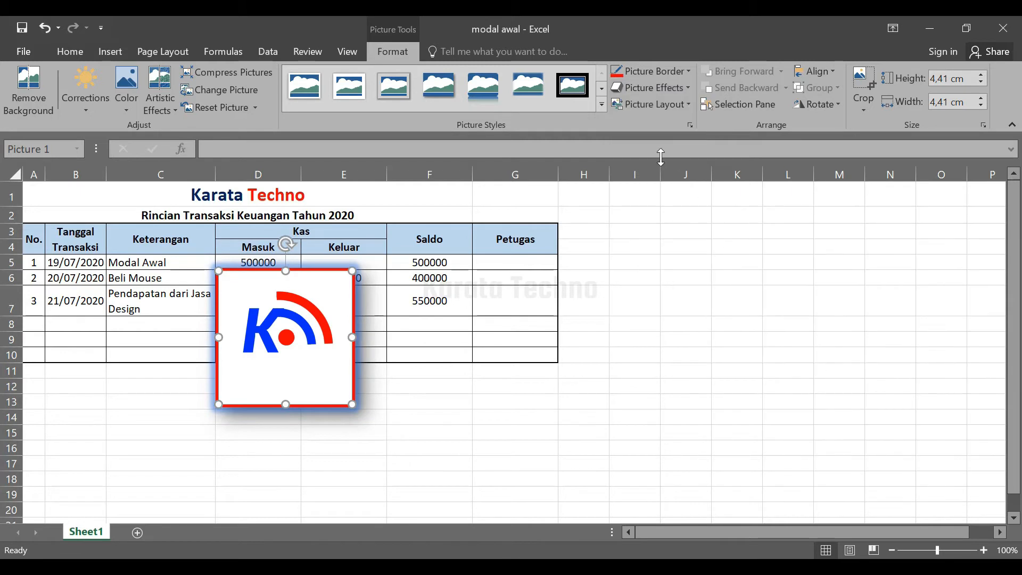
Try the Tight Reflection, touching effect on the logo, and remove the reflection again.
{"action": "left_click", "coordinate": [682, 104]}
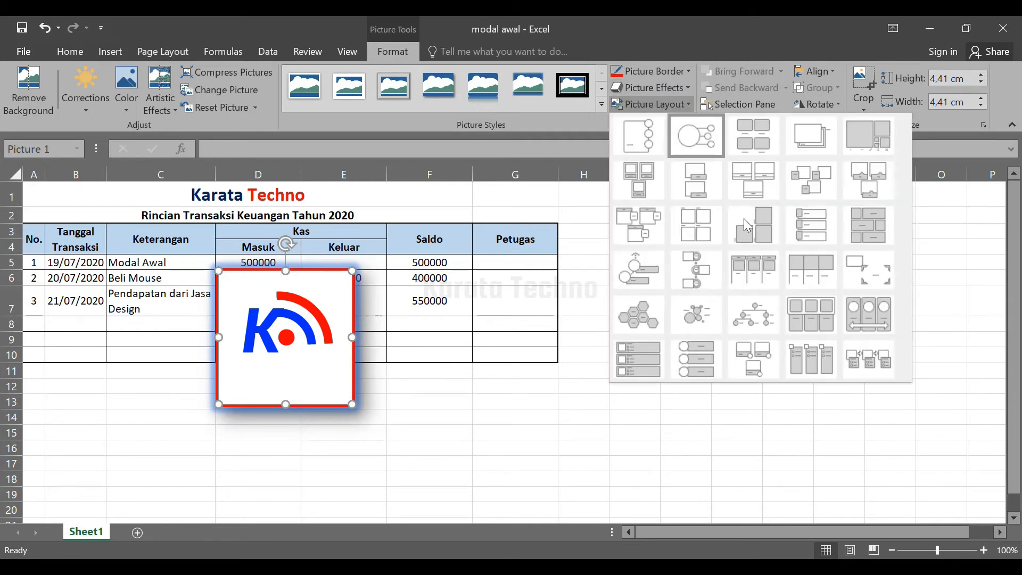
{"action": "left_click", "coordinate": [683, 89]}
{"action": "mouse_move", "coordinate": [683, 249]}
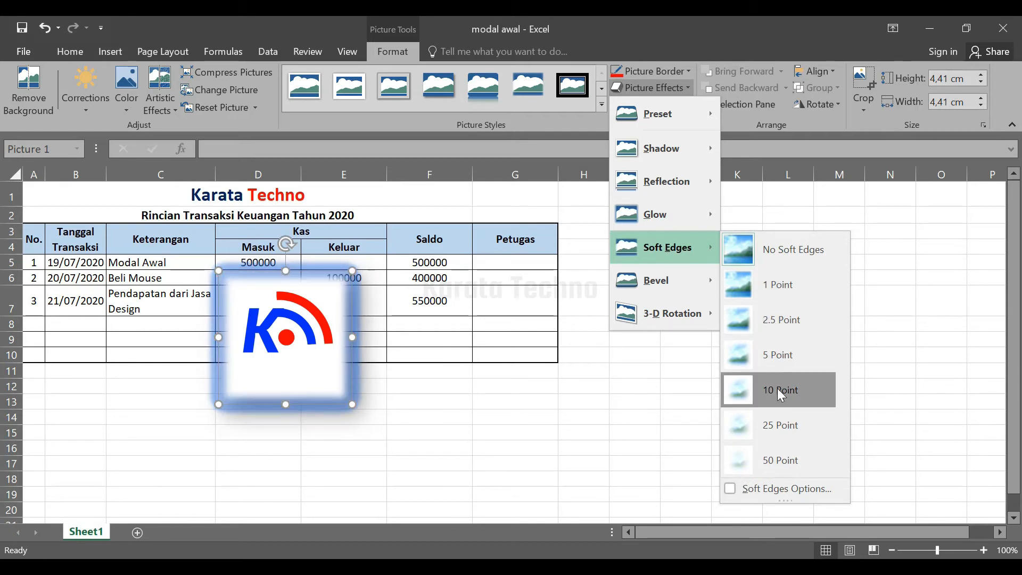
{"action": "mouse_move", "coordinate": [675, 191]}
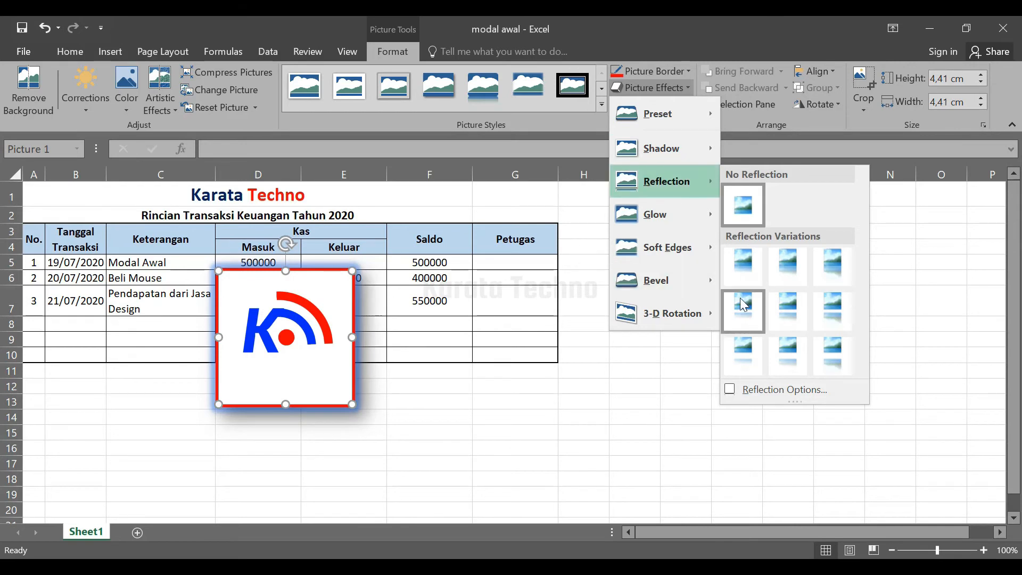
{"action": "left_click", "coordinate": [750, 262]}
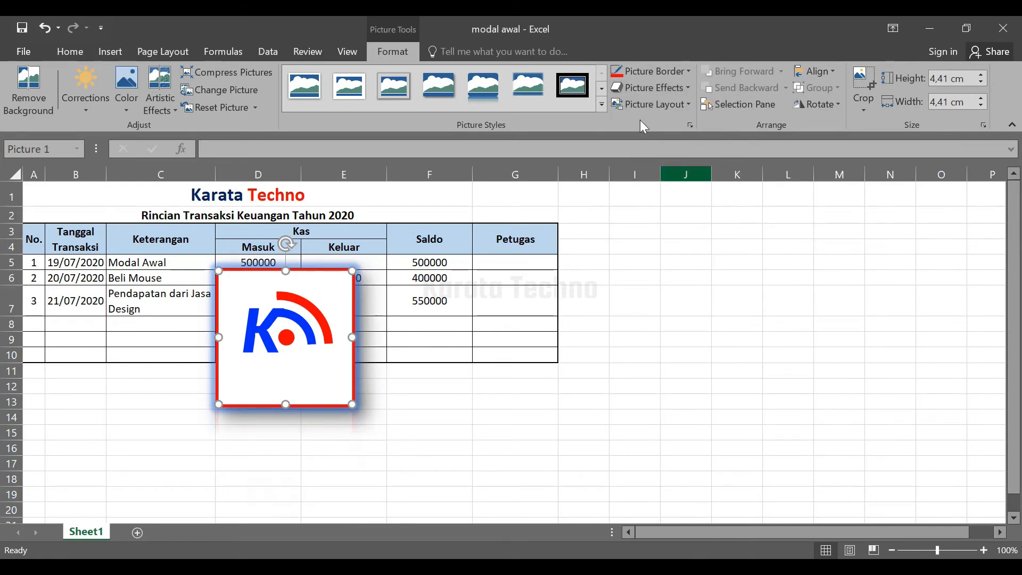
{"action": "left_click", "coordinate": [678, 88]}
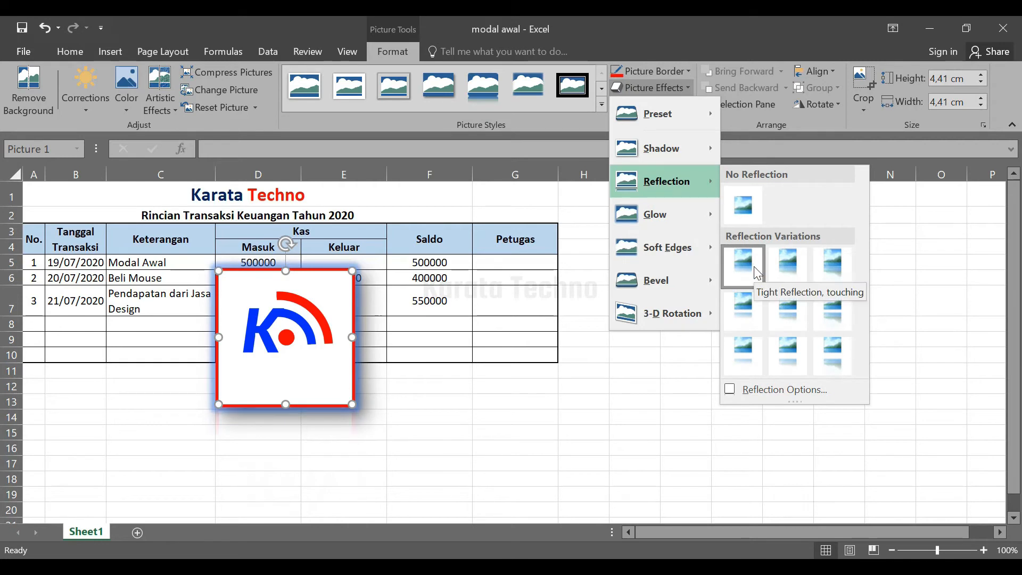
{"action": "left_click", "coordinate": [745, 208]}
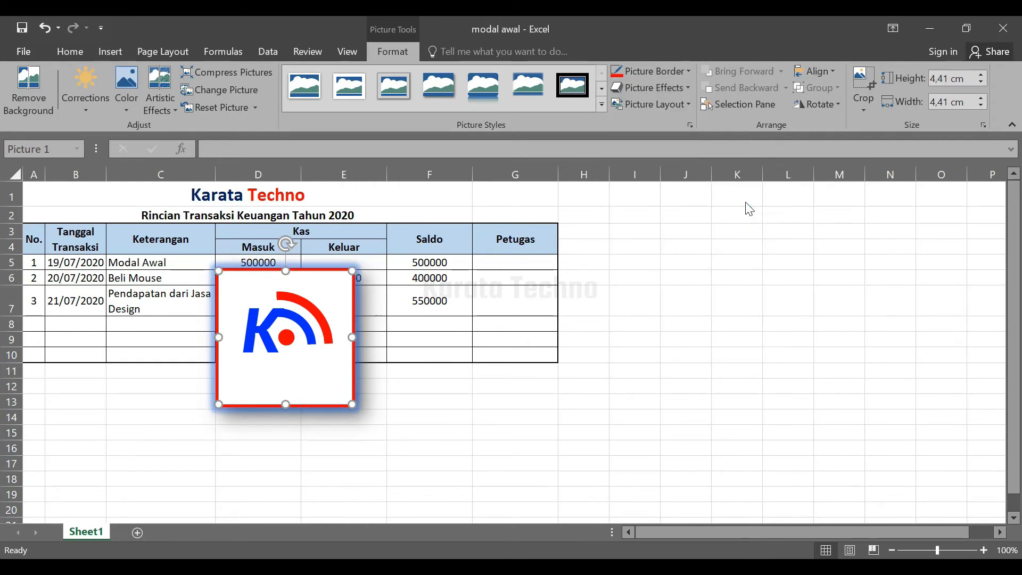
Shift the logo over columns E and F and preview the available picture layouts on it.
{"action": "left_click", "coordinate": [642, 276]}
{"action": "left_click_drag", "start_coordinate": [219, 317], "coordinate": [313, 314]}
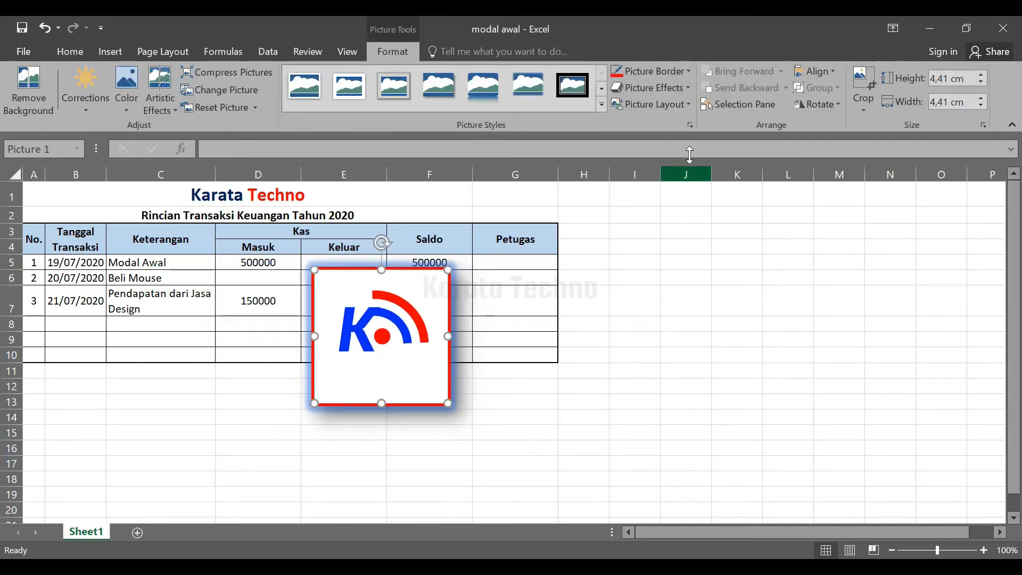
{"action": "left_click", "coordinate": [686, 105]}
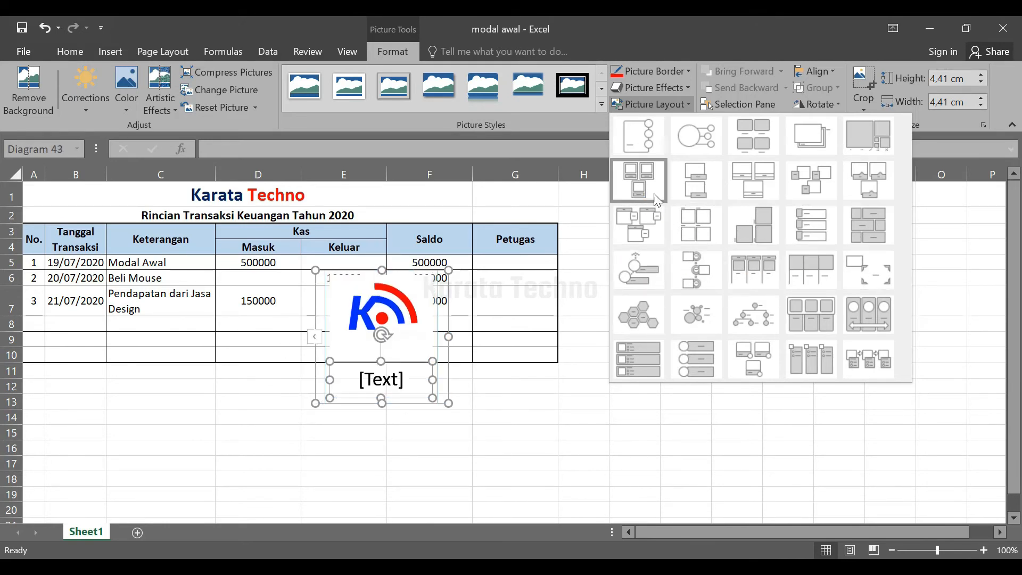
{"action": "left_click", "coordinate": [652, 104]}
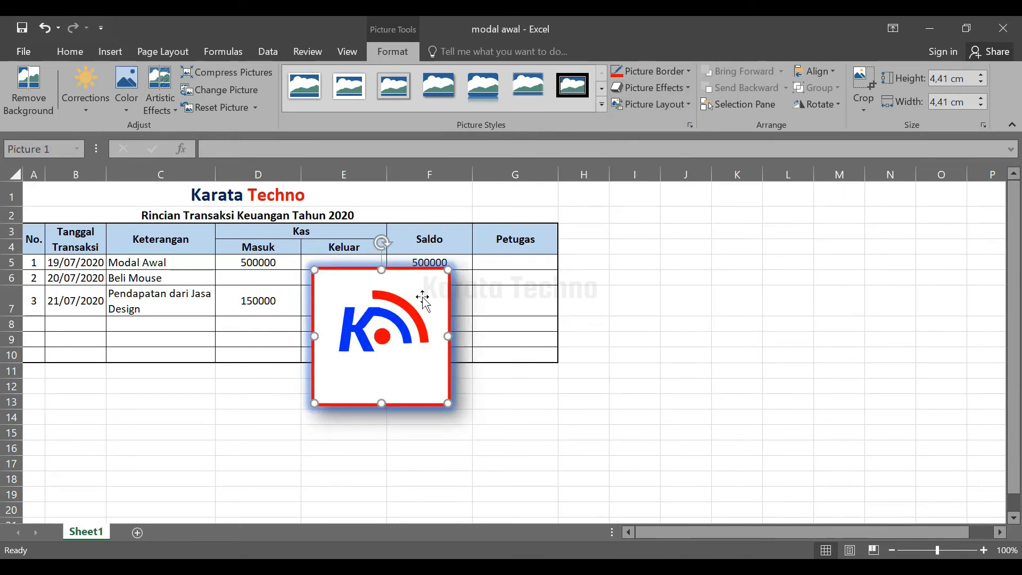
Shrink the logo to 0.9 cm square and place it just before the Karata Techno title in row 1.
{"action": "left_click_drag", "start_coordinate": [394, 318], "coordinate": [498, 327]}
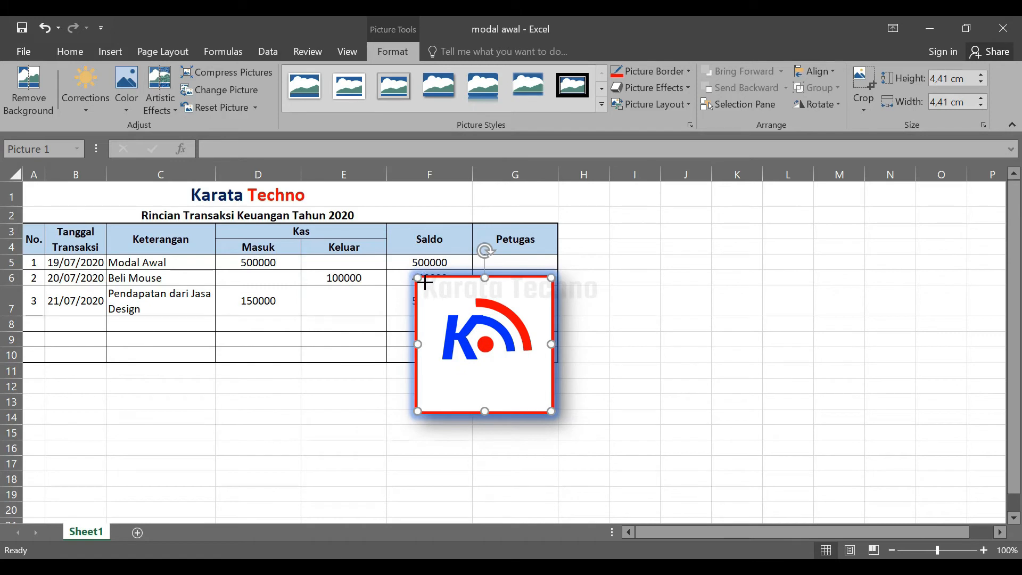
{"action": "left_click_drag", "start_coordinate": [424, 283], "coordinate": [164, 193]}
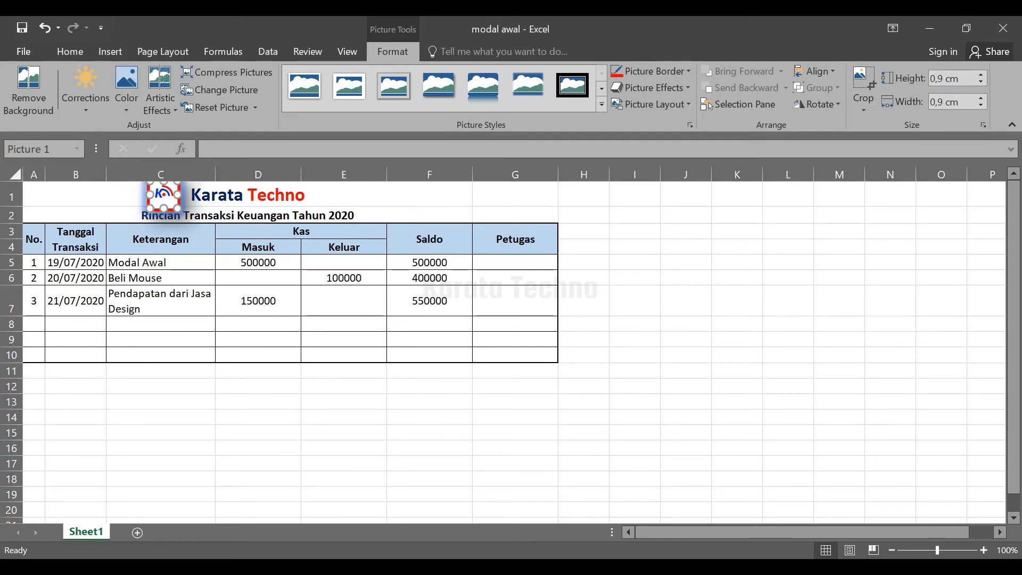
Make row 1 taller, and middle-align the Karata Techno title vertically at font size 22.
{"action": "left_click_drag", "start_coordinate": [8, 207], "coordinate": [8, 217]}
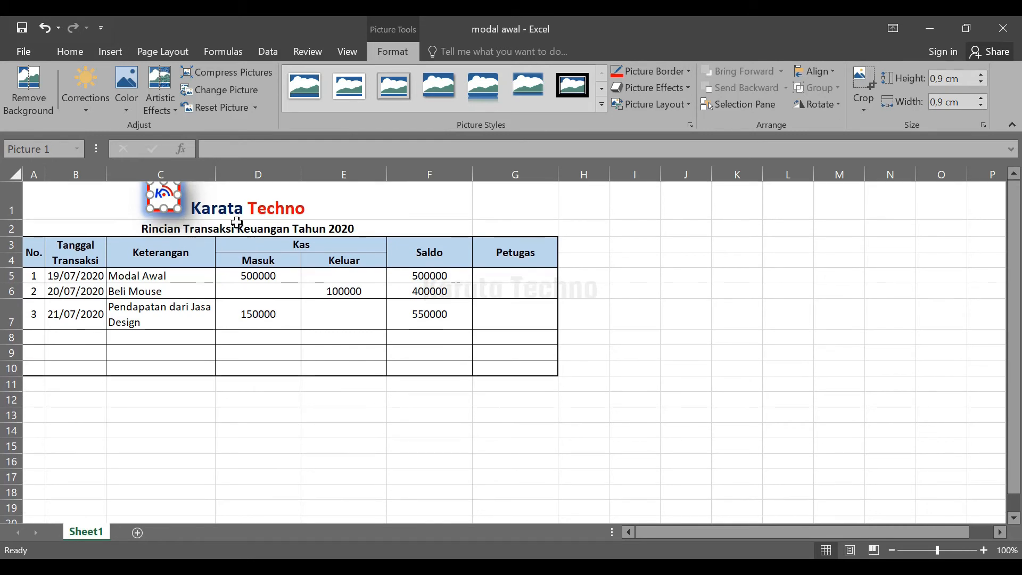
{"action": "left_click", "coordinate": [263, 200]}
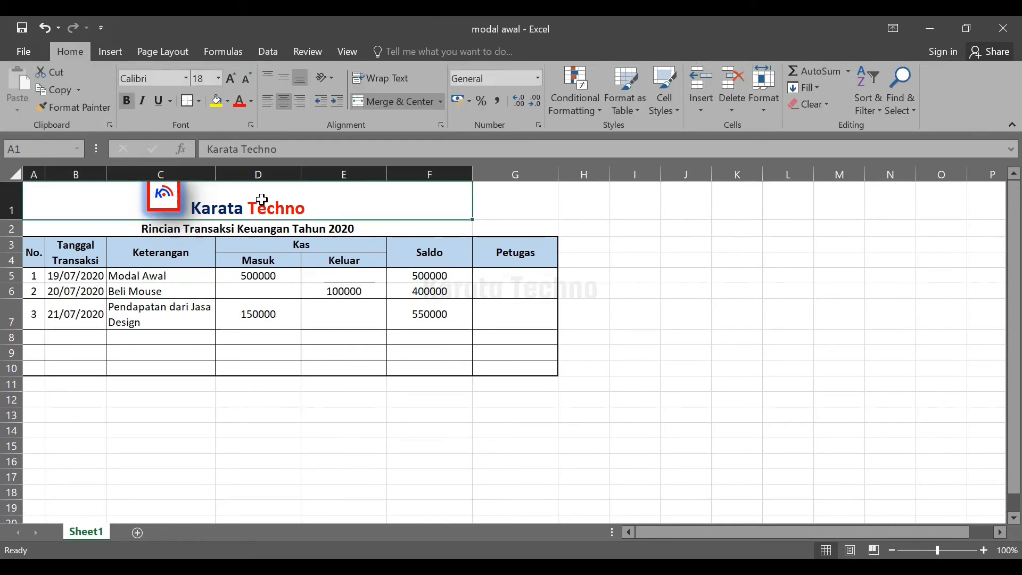
{"action": "left_click", "coordinate": [283, 79]}
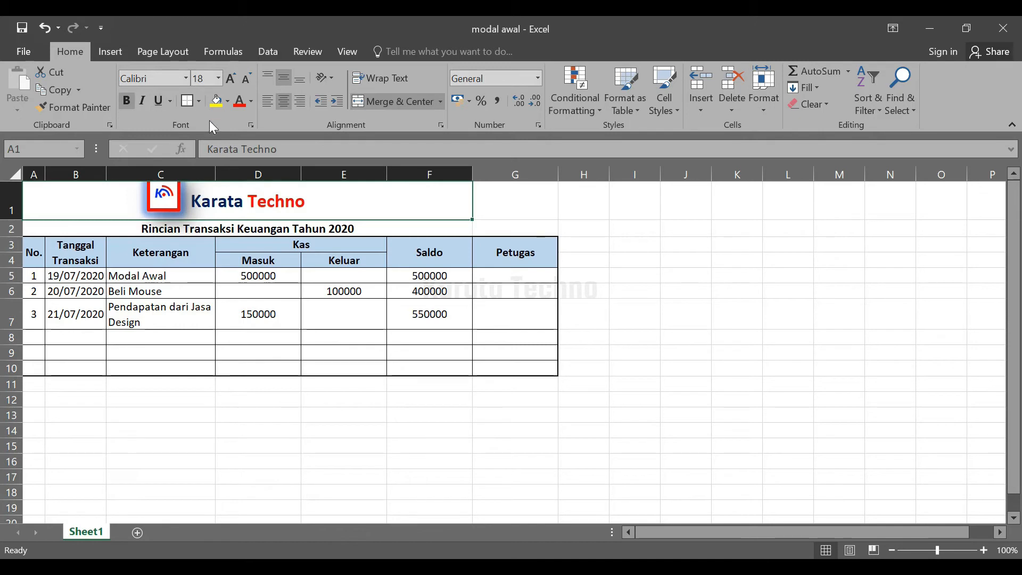
{"action": "left_click", "coordinate": [221, 78]}
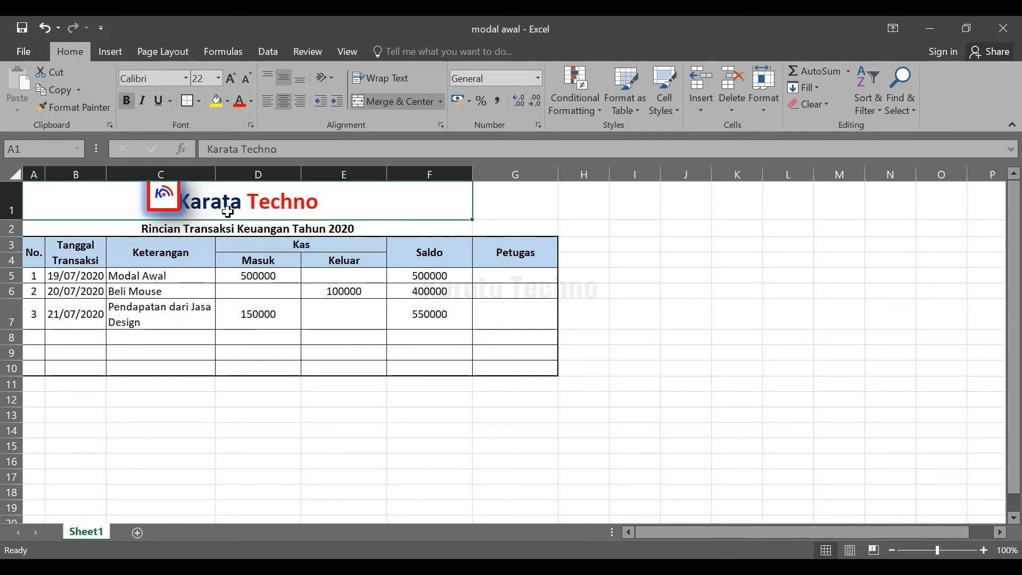
{"action": "left_click", "coordinate": [200, 235]}
Nudge the logo slightly away from the enlarged title so it sits fully within row 1 above the Keterangan column.
{"action": "mouse_move", "coordinate": [159, 195]}
{"action": "left_mouse_down"}
{"action": "mouse_move", "coordinate": [128, 199]}
{"action": "mouse_move", "coordinate": [151, 197]}
{"action": "left_mouse_up"}
{"action": "left_click", "coordinate": [693, 293]}
{"action": "left_click", "coordinate": [692, 409]}
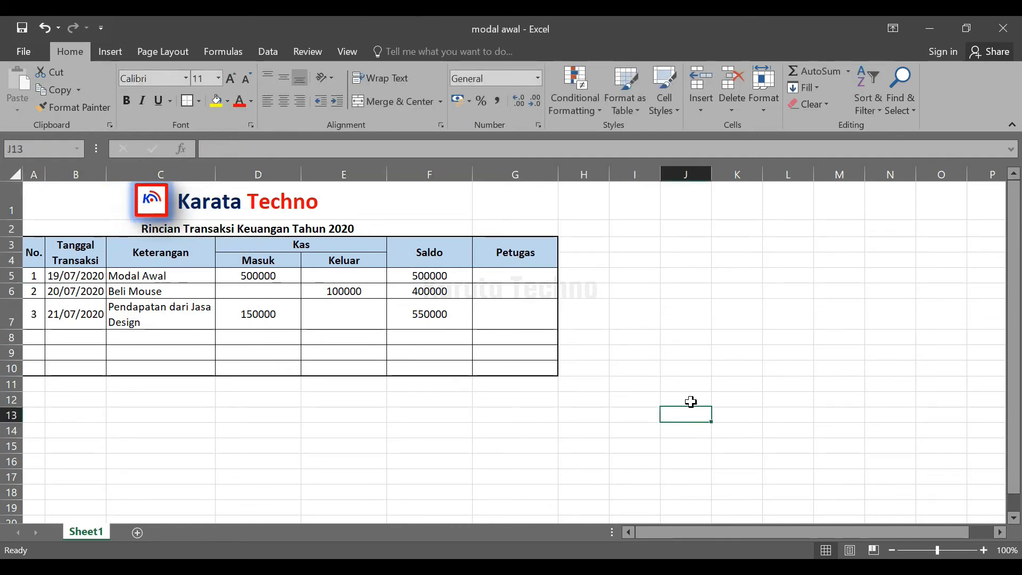
{"action": "left_click", "coordinate": [157, 219]}
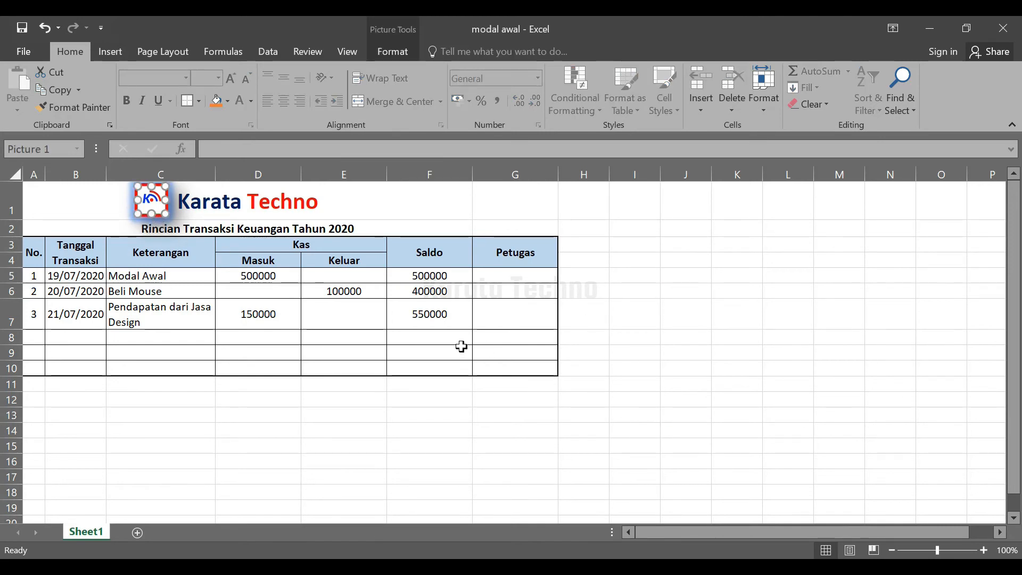
{"action": "left_click", "coordinate": [695, 349]}
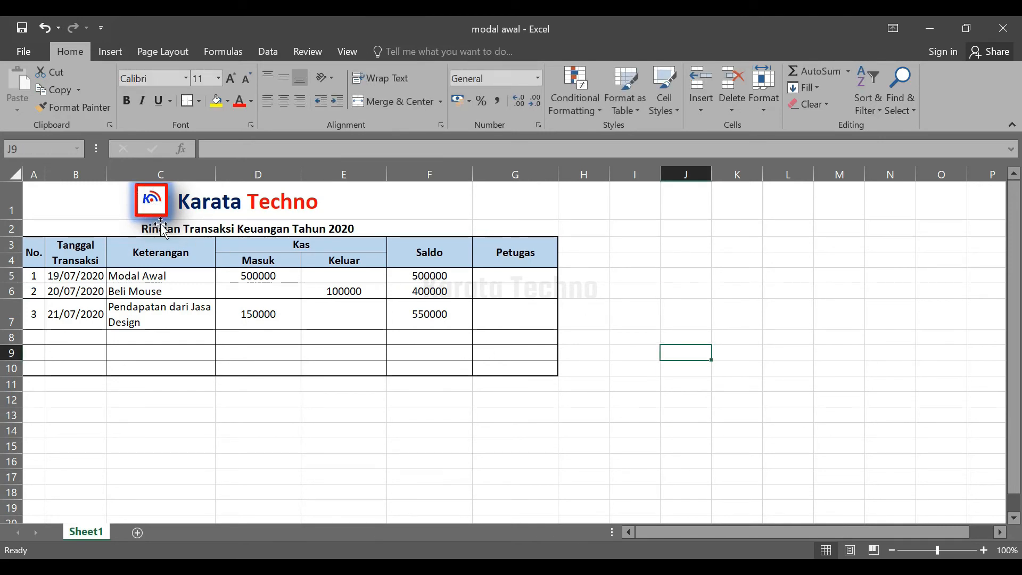
{"action": "left_click", "coordinate": [161, 226]}
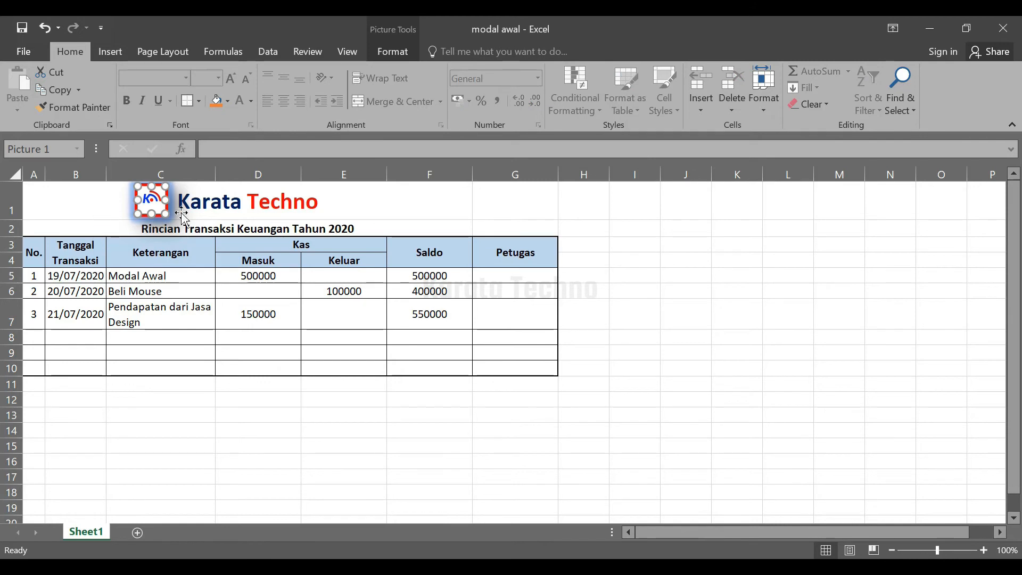
{"action": "left_click", "coordinate": [103, 200]}
Remove the red border from the logo picture by setting it to No Outline.
{"action": "left_click", "coordinate": [156, 223]}
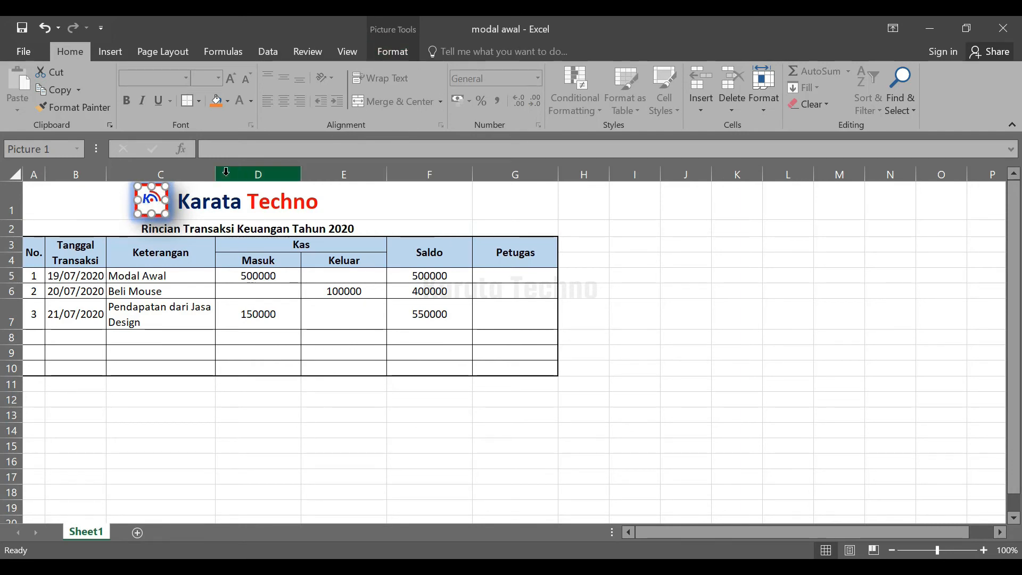
{"action": "double_click", "coordinate": [153, 205]}
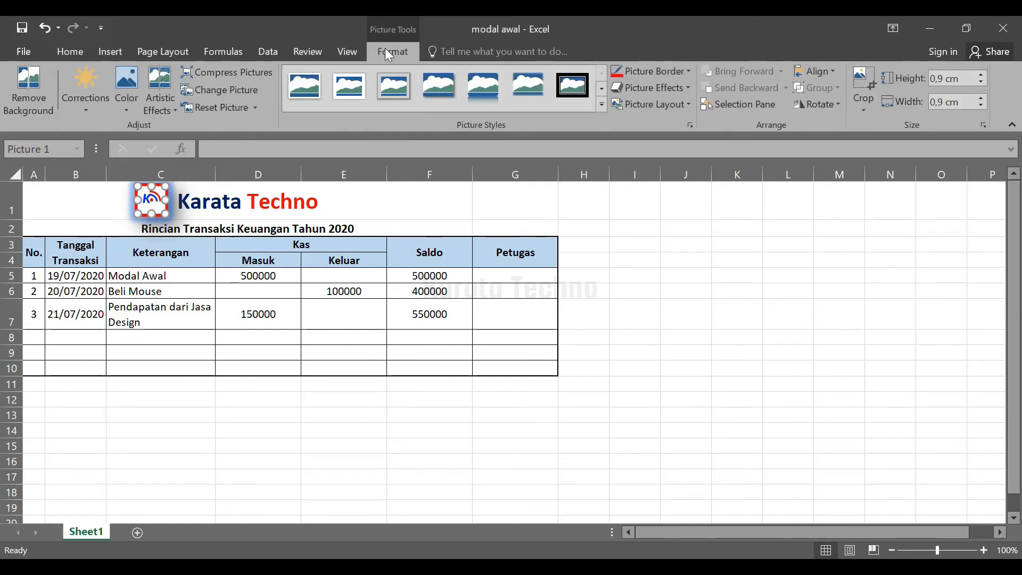
{"action": "left_click", "coordinate": [689, 72]}
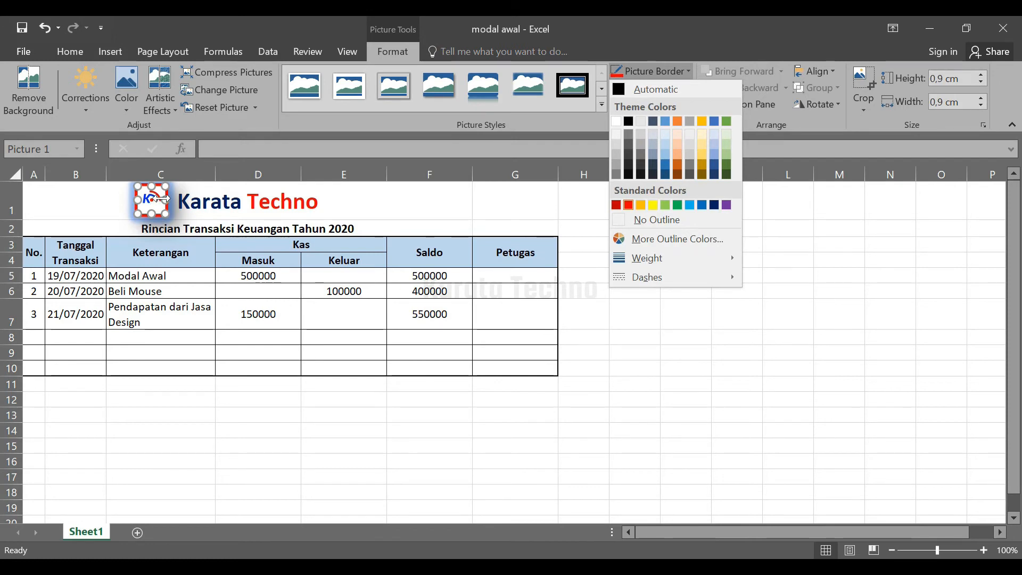
{"action": "left_click", "coordinate": [673, 222]}
{"action": "left_click", "coordinate": [647, 308]}
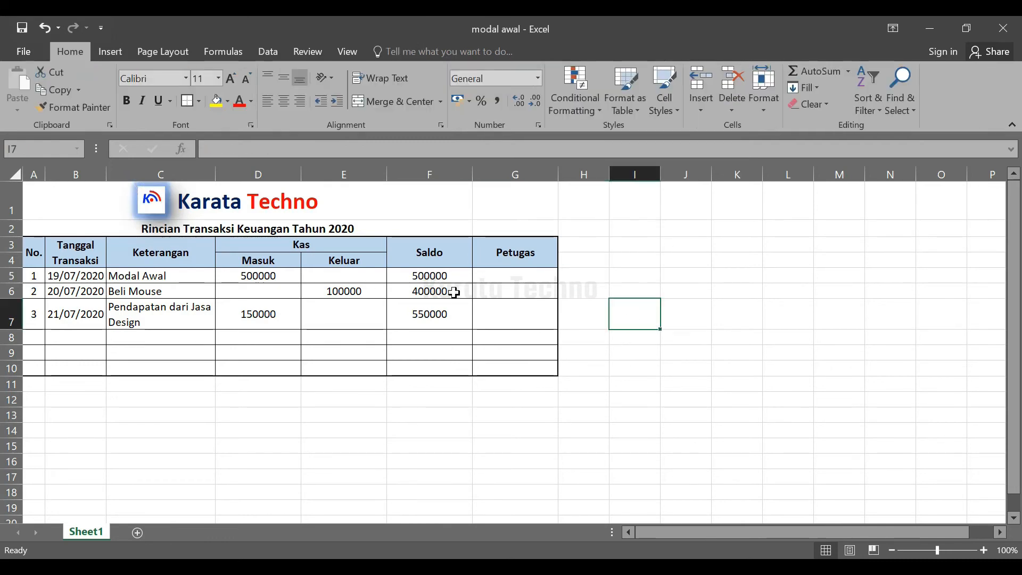
Remove the blue glow from the logo by setting its glow effect to No Glow.
{"action": "left_click", "coordinate": [165, 207]}
{"action": "left_click", "coordinate": [104, 206]}
{"action": "left_click", "coordinate": [152, 208]}
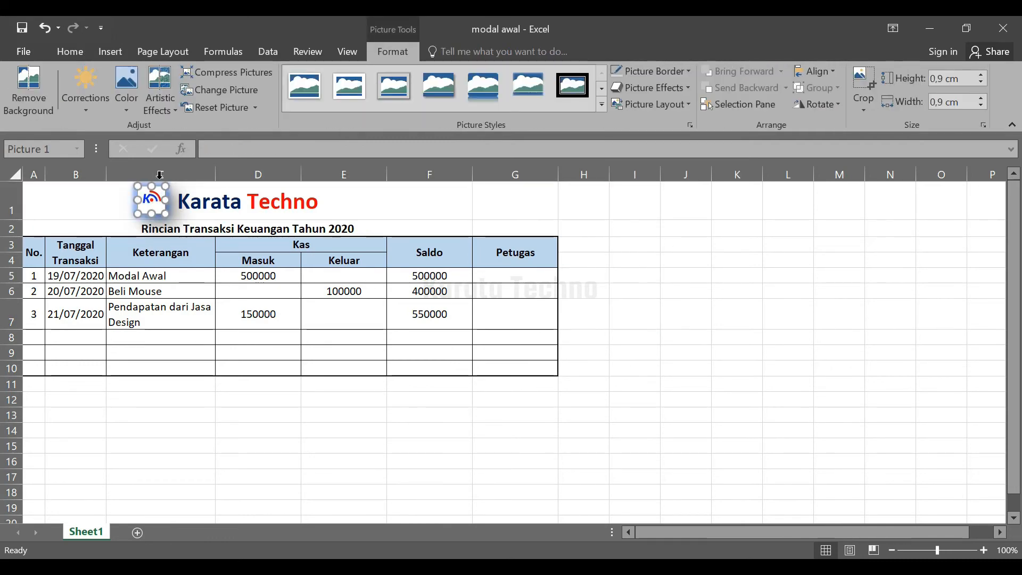
{"action": "left_click", "coordinate": [668, 91]}
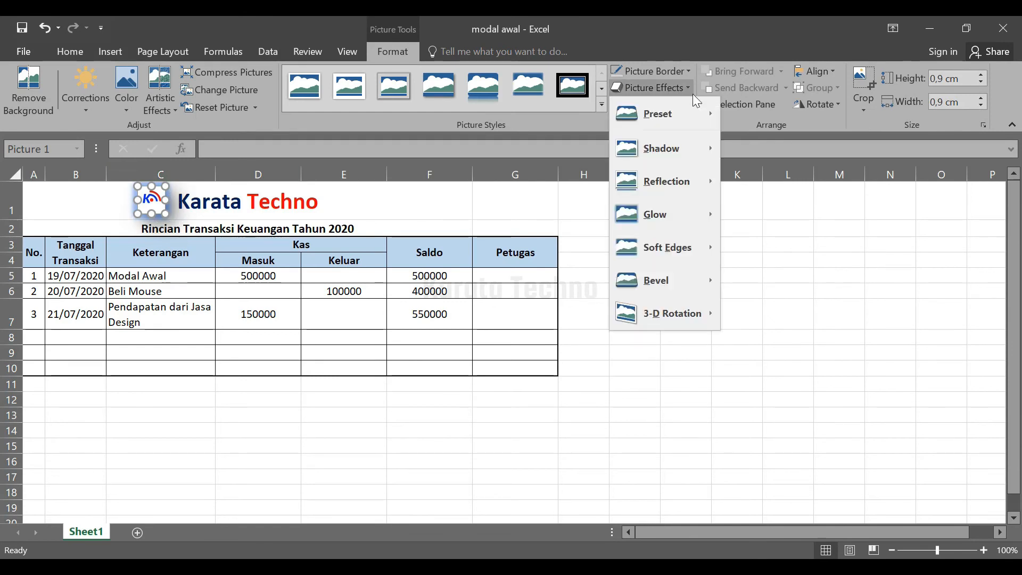
{"action": "mouse_move", "coordinate": [693, 249]}
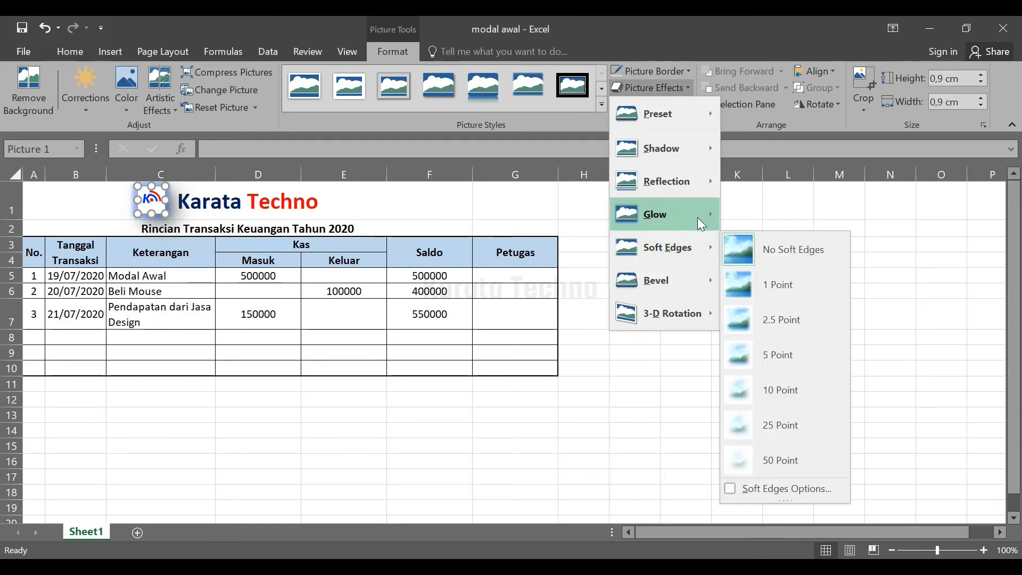
{"action": "mouse_move", "coordinate": [694, 213]}
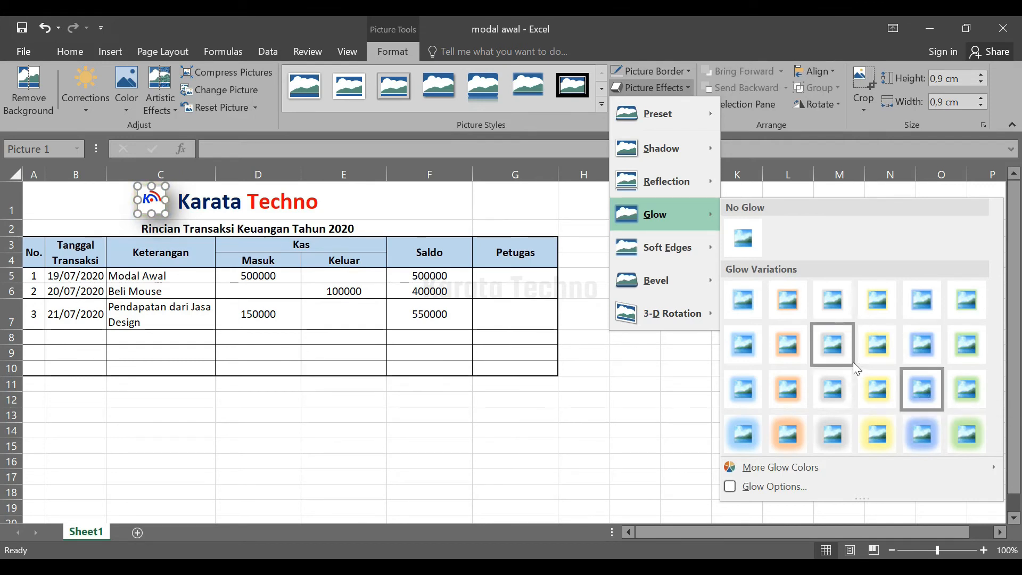
{"action": "left_click", "coordinate": [748, 245]}
{"action": "left_click", "coordinate": [646, 244]}
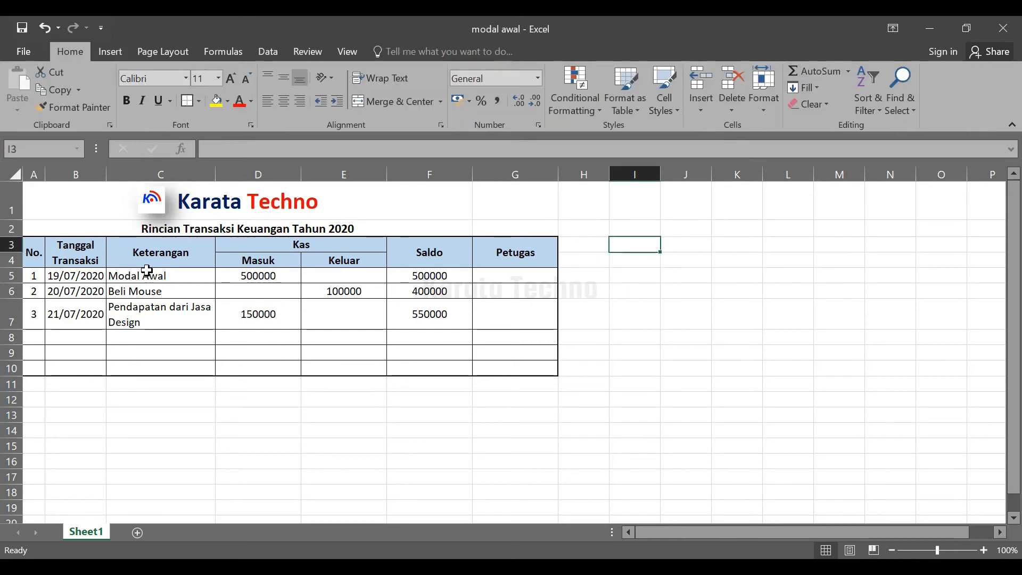
{"action": "key", "text": "ctrl+Home"}
{"action": "left_click", "coordinate": [447, 467]}
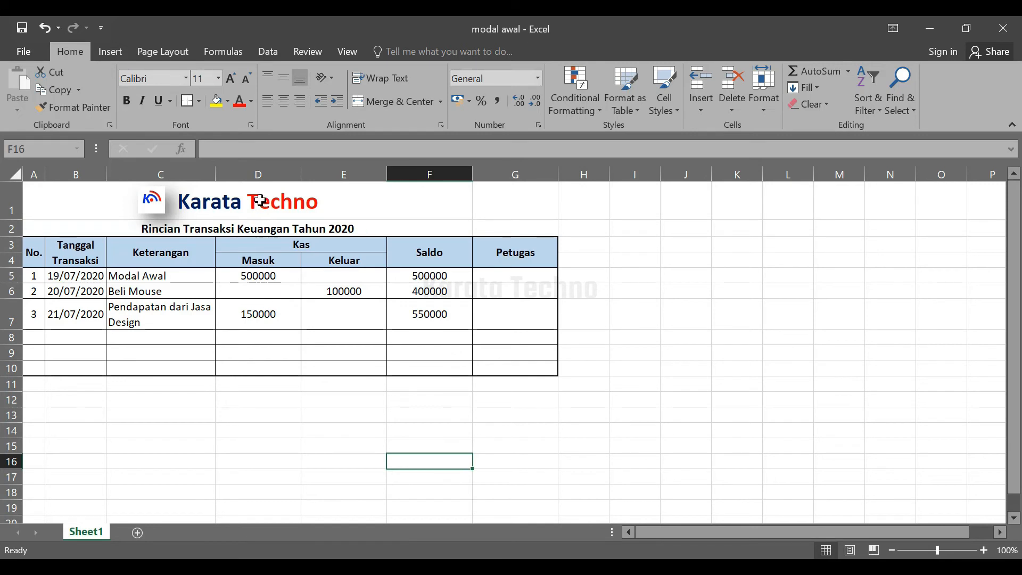
{"action": "left_click", "coordinate": [260, 199]}
{"action": "left_click", "coordinate": [690, 332]}
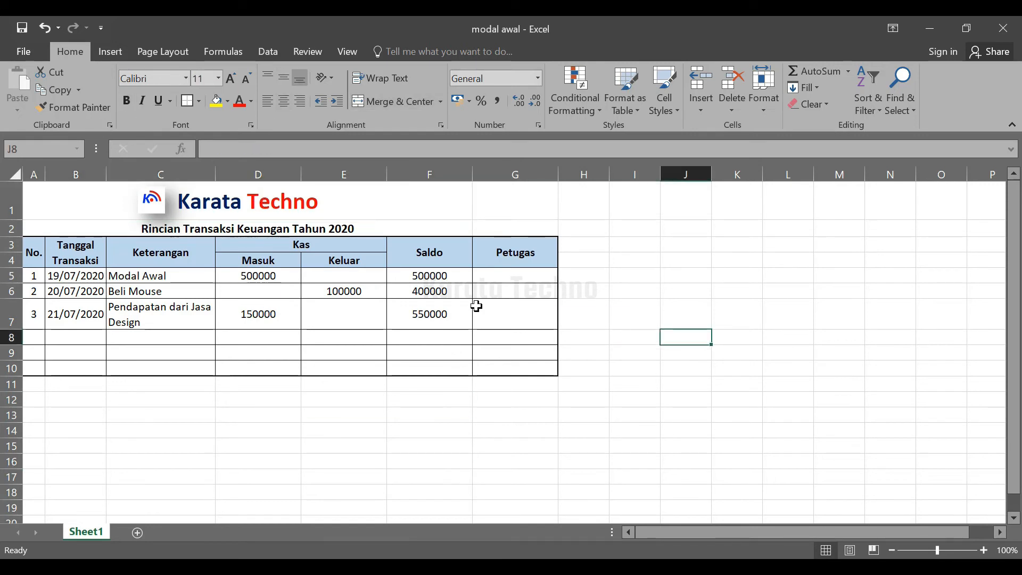
{"action": "left_click", "coordinate": [259, 202]}
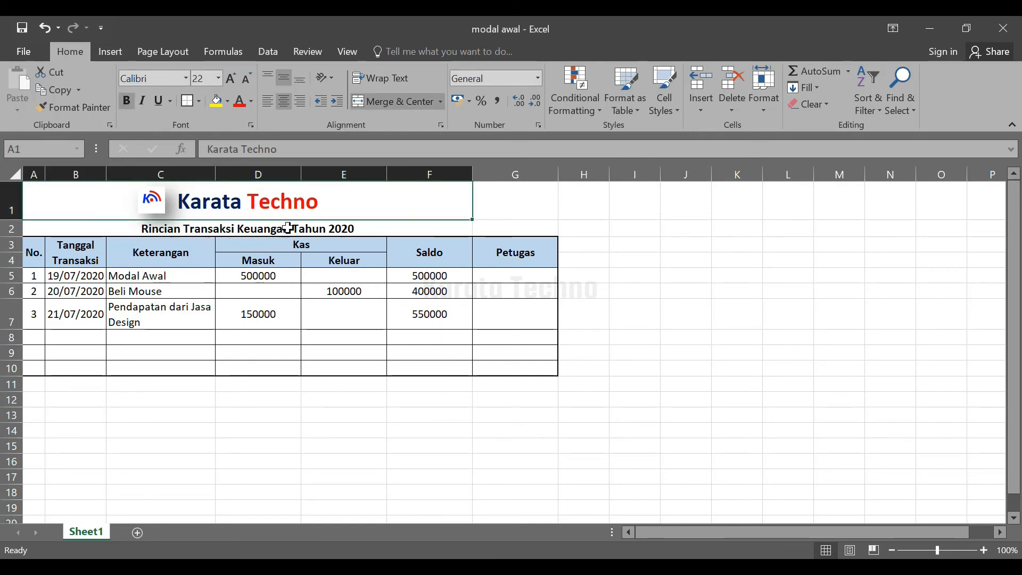
{"action": "left_click", "coordinate": [186, 82]}
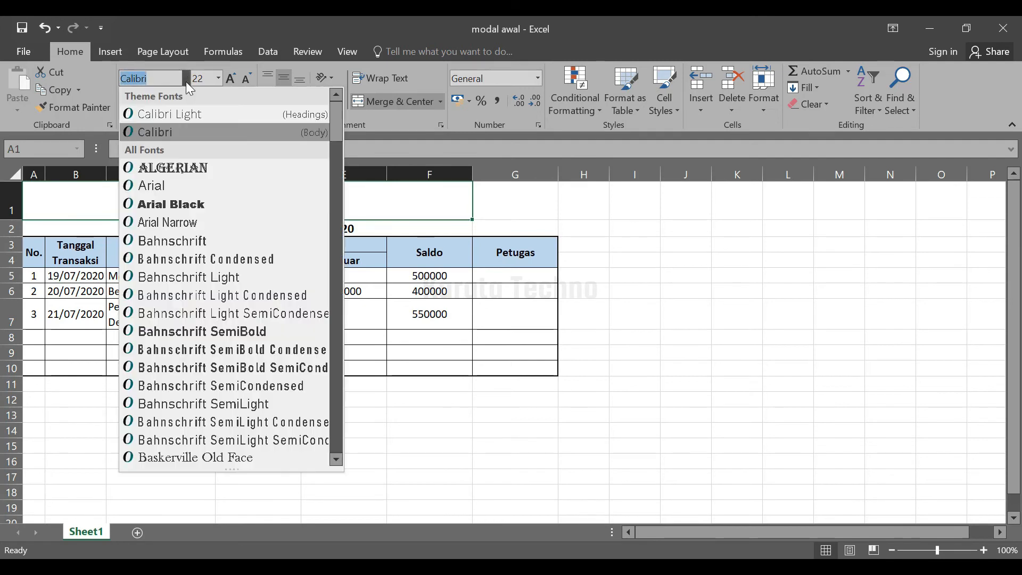
{"action": "left_click", "coordinate": [527, 228]}
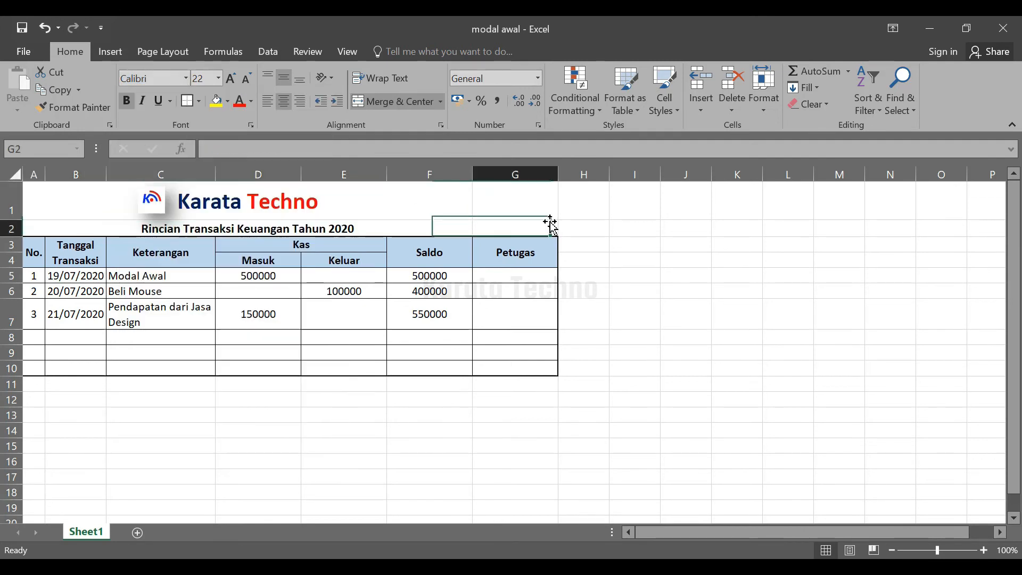
{"action": "left_click", "coordinate": [375, 225]}
Change the font of the Karata Techno title in row 1 to Bahnschrift SemiBold.
{"action": "left_click", "coordinate": [255, 191]}
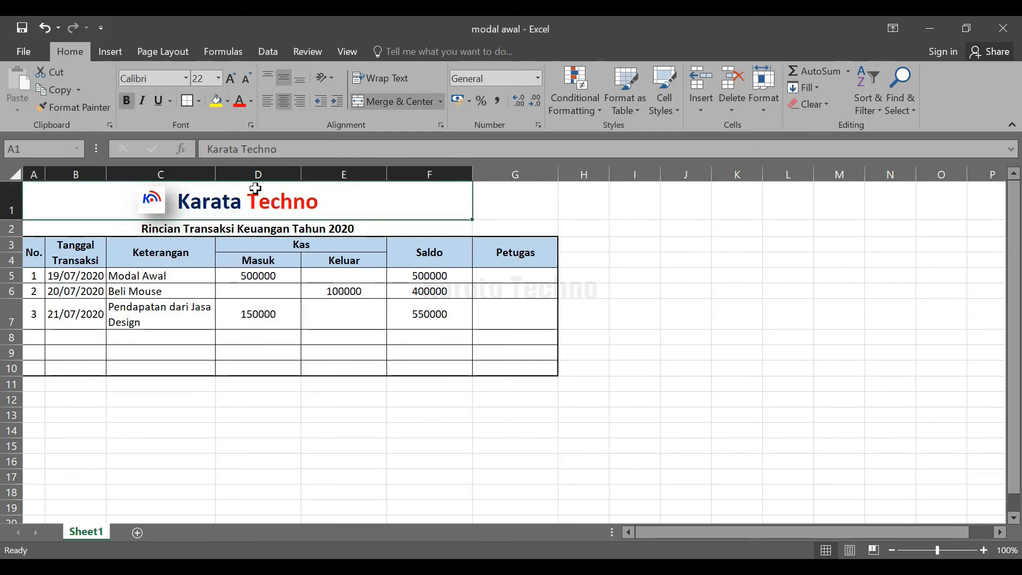
{"action": "left_click", "coordinate": [187, 78]}
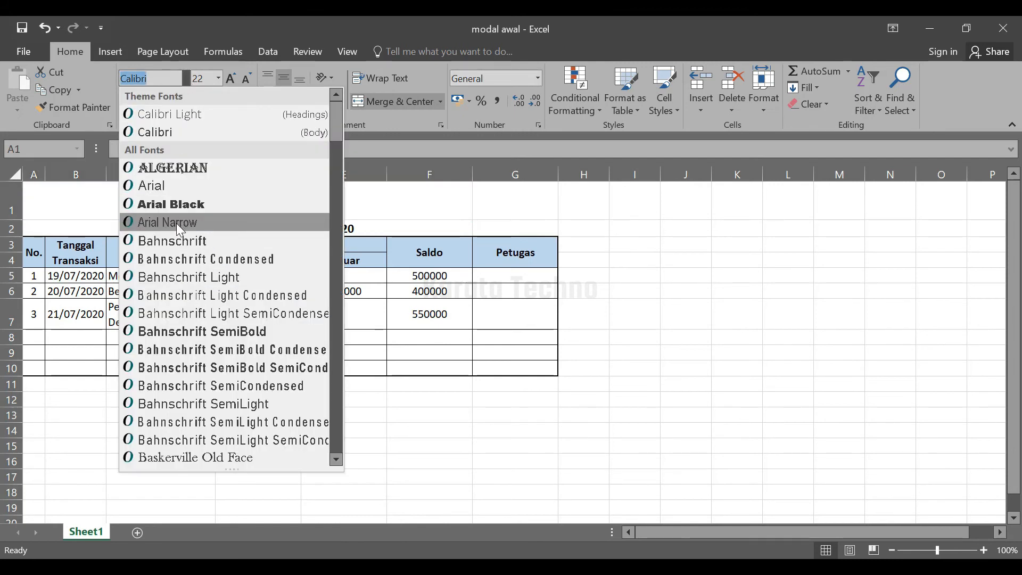
{"action": "scroll", "coordinate": [194, 287], "scroll_direction": "down", "scroll_amount": 3}
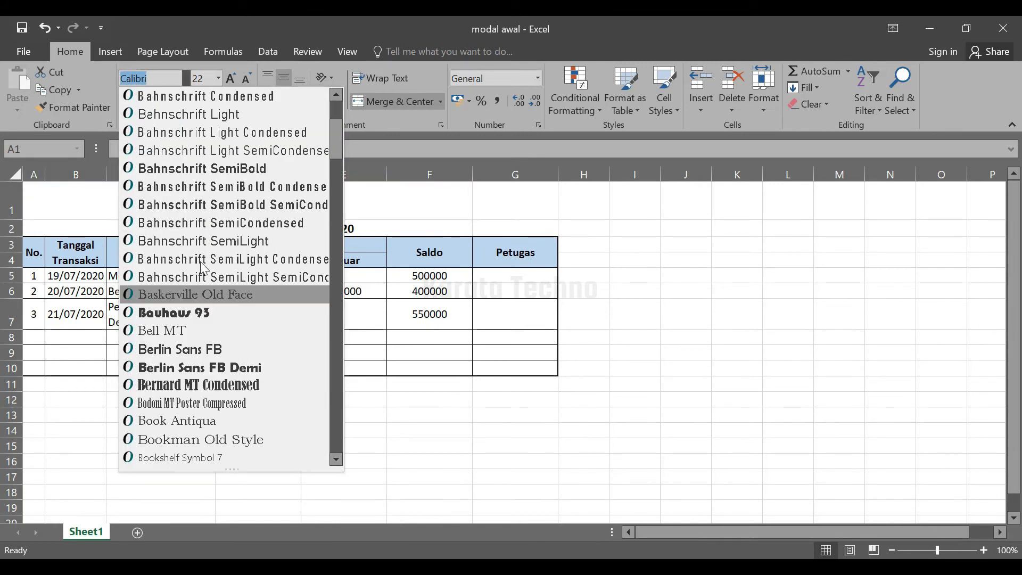
{"action": "left_click", "coordinate": [203, 168]}
{"action": "left_click", "coordinate": [613, 250]}
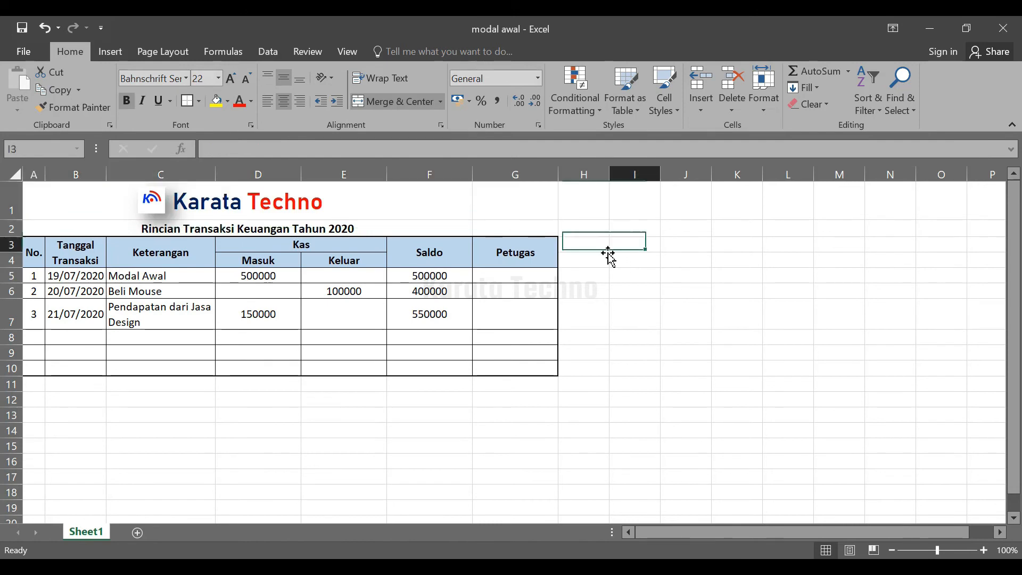
{"action": "left_click", "coordinate": [292, 208]}
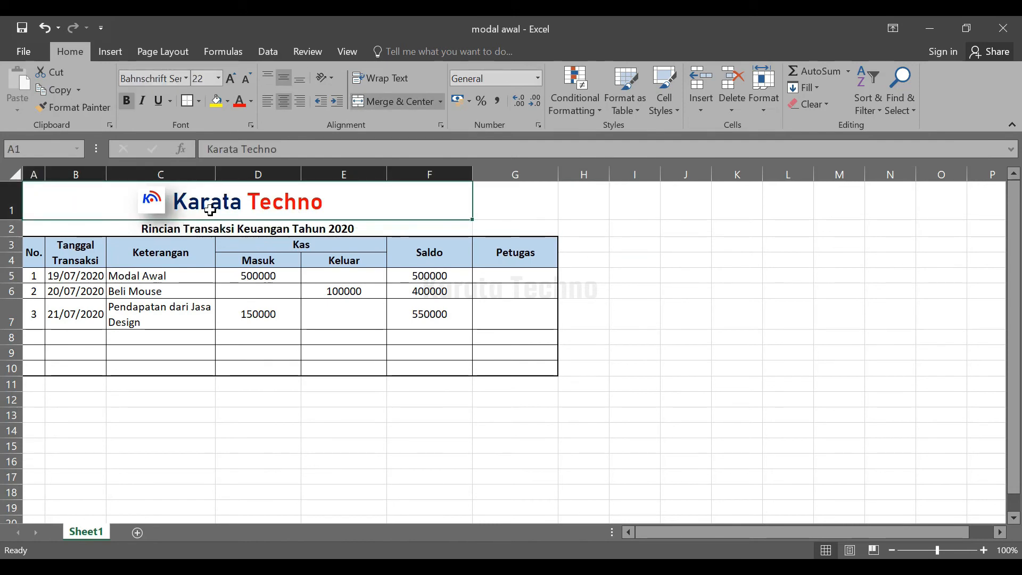
Change the font of the subtitle Rincian Transaksi Keuangan Tahun 2020 in row 2 to Candara Light.
{"action": "left_click", "coordinate": [283, 232]}
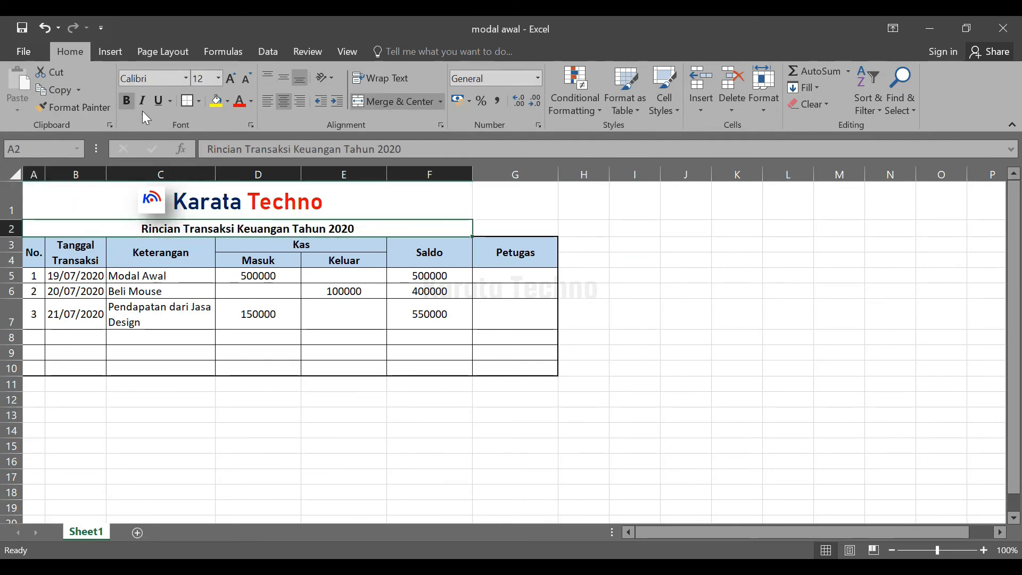
{"action": "left_click", "coordinate": [185, 81]}
{"action": "scroll", "coordinate": [183, 275], "scroll_direction": "down", "scroll_amount": 3}
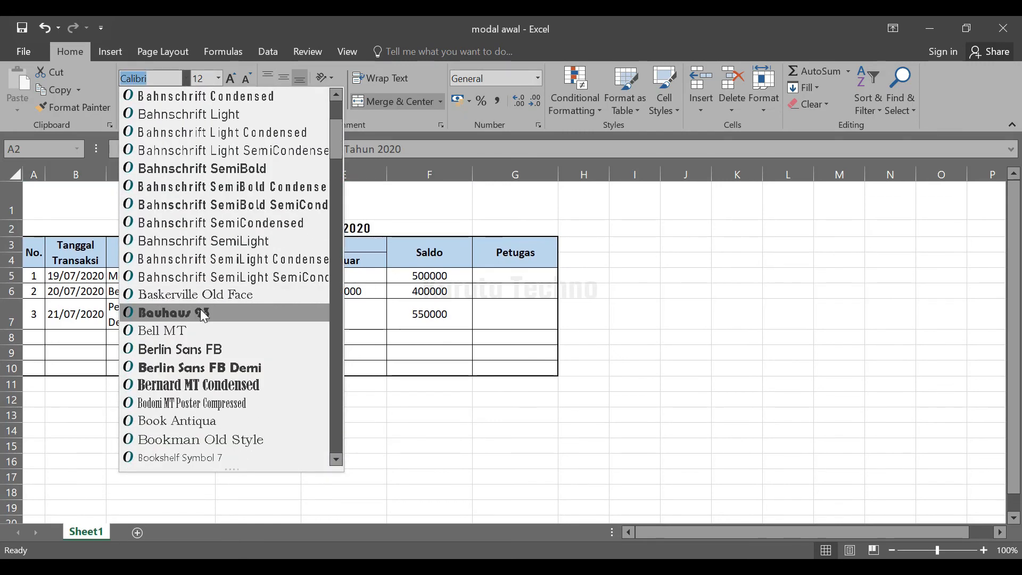
{"action": "scroll", "coordinate": [187, 367], "scroll_direction": "down", "scroll_amount": 3}
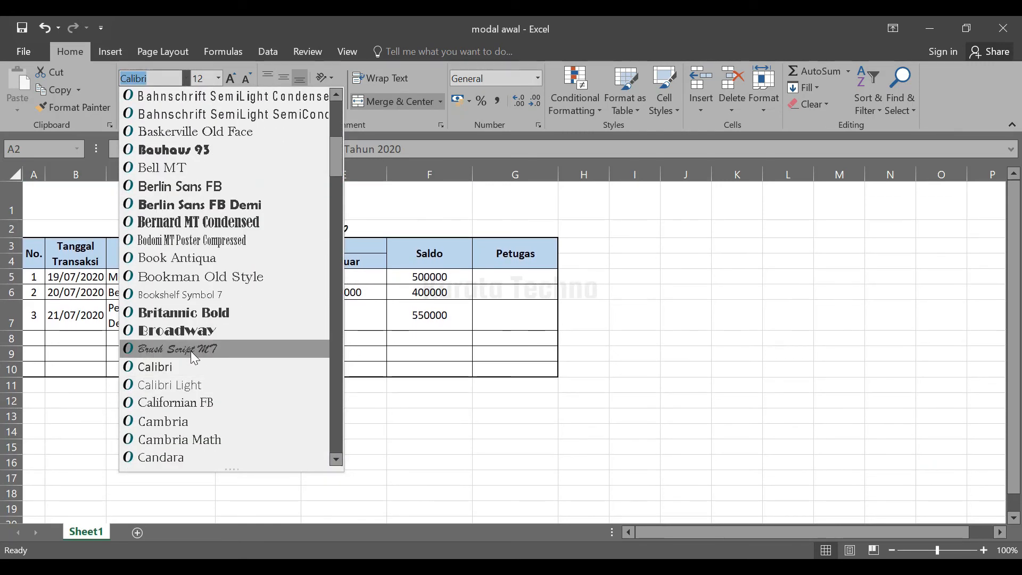
{"action": "scroll", "coordinate": [186, 383], "scroll_direction": "down", "scroll_amount": 2}
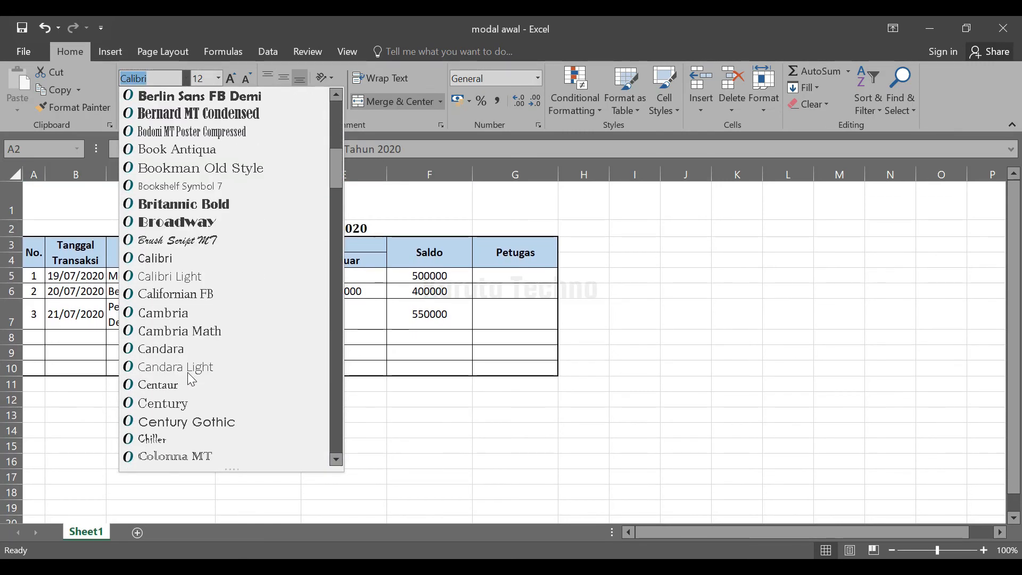
{"action": "left_click", "coordinate": [188, 369]}
{"action": "left_click", "coordinate": [621, 259]}
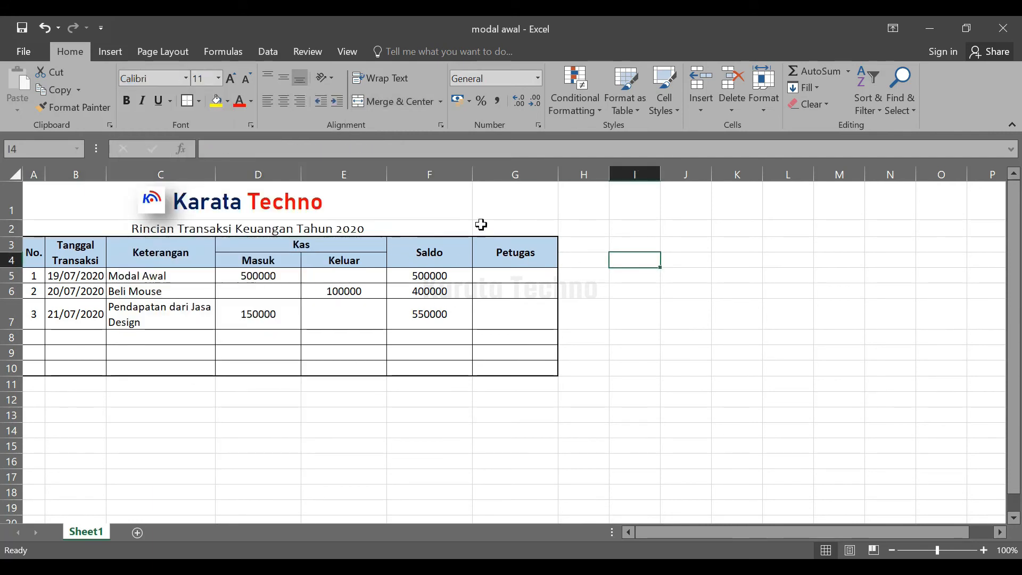
{"action": "left_click", "coordinate": [643, 230]}
{"action": "left_click", "coordinate": [350, 233]}
{"action": "left_click", "coordinate": [653, 272]}
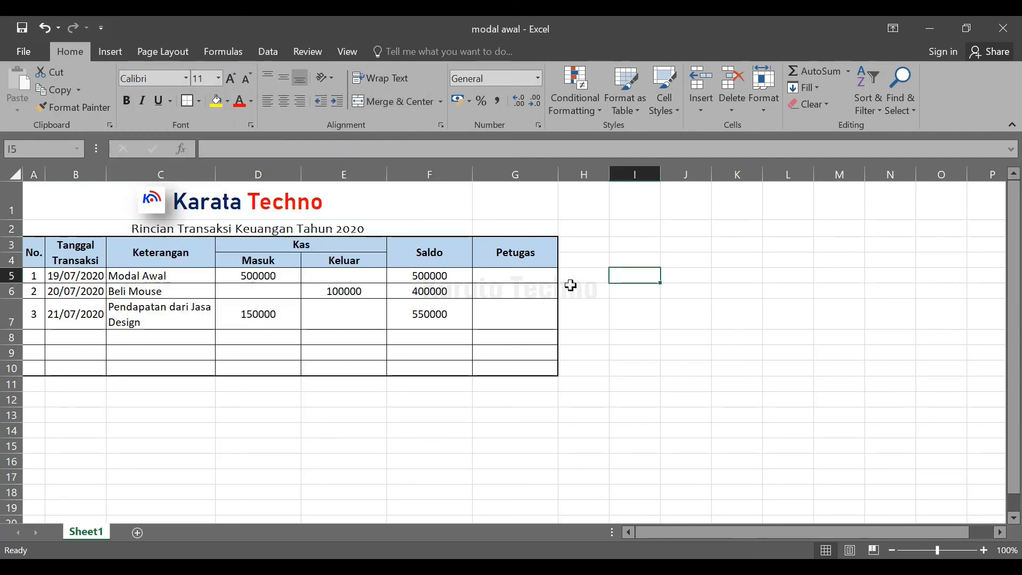
{"action": "left_click_drag", "start_coordinate": [443, 228], "coordinate": [503, 229]}
{"action": "left_click", "coordinate": [621, 260]}
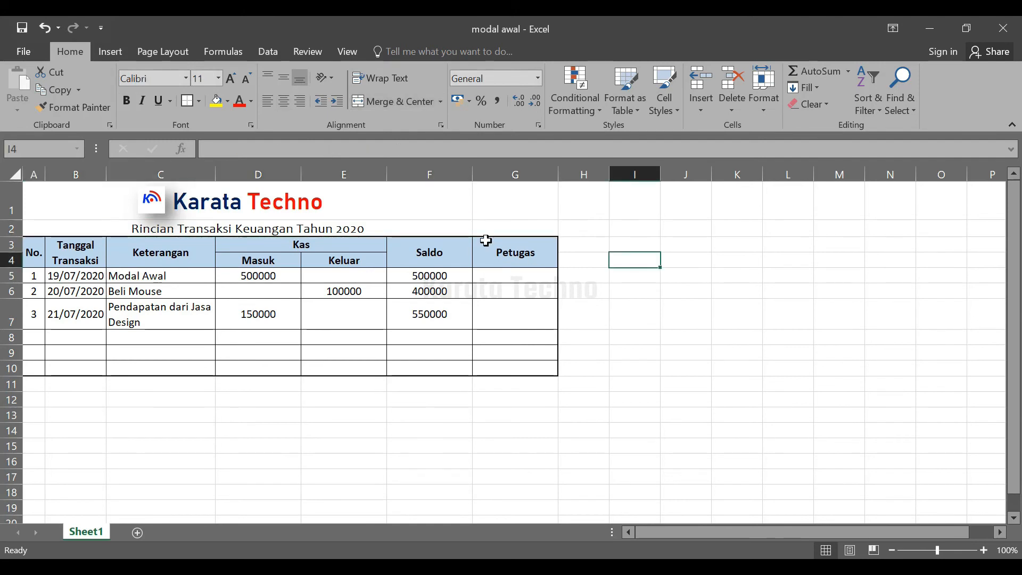
{"action": "left_click", "coordinate": [483, 228]}
{"action": "left_click", "coordinate": [395, 228]}
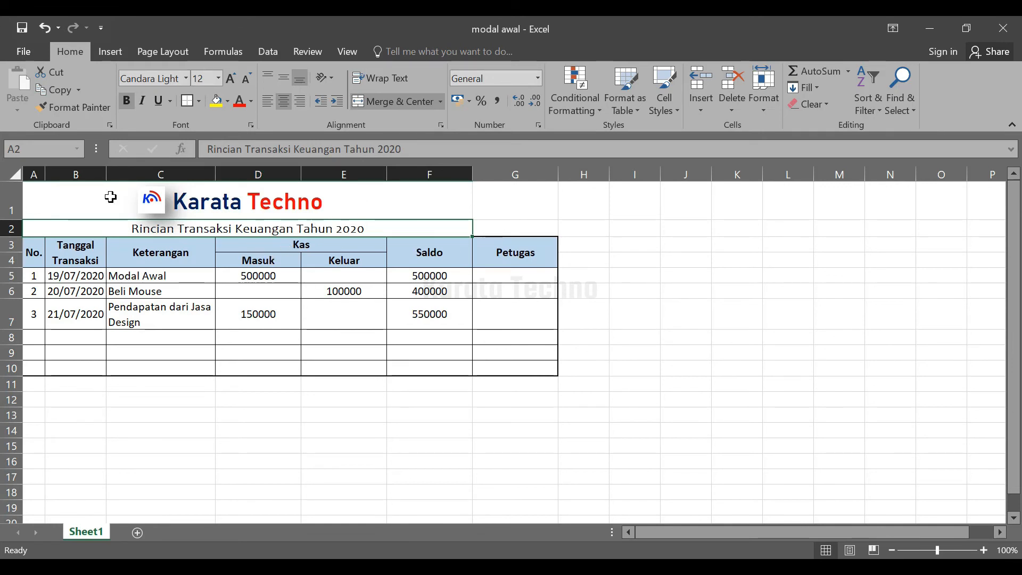
{"action": "left_click", "coordinate": [82, 201]}
{"action": "left_click", "coordinate": [327, 228]}
{"action": "left_click", "coordinate": [504, 226]}
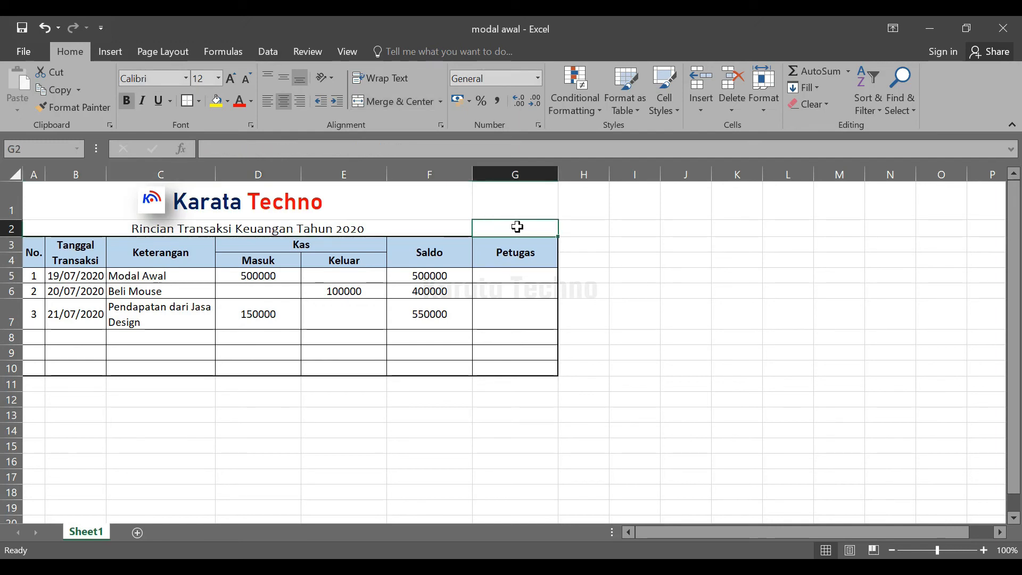
Extend the merged subtitle in row 2 to include the Petugas column, merging and centering it across A2:G2.
{"action": "mouse_move", "coordinate": [520, 226]}
{"action": "left_mouse_down"}
{"action": "mouse_move", "coordinate": [384, 228]}
{"action": "mouse_move", "coordinate": [504, 230]}
{"action": "left_mouse_up"}
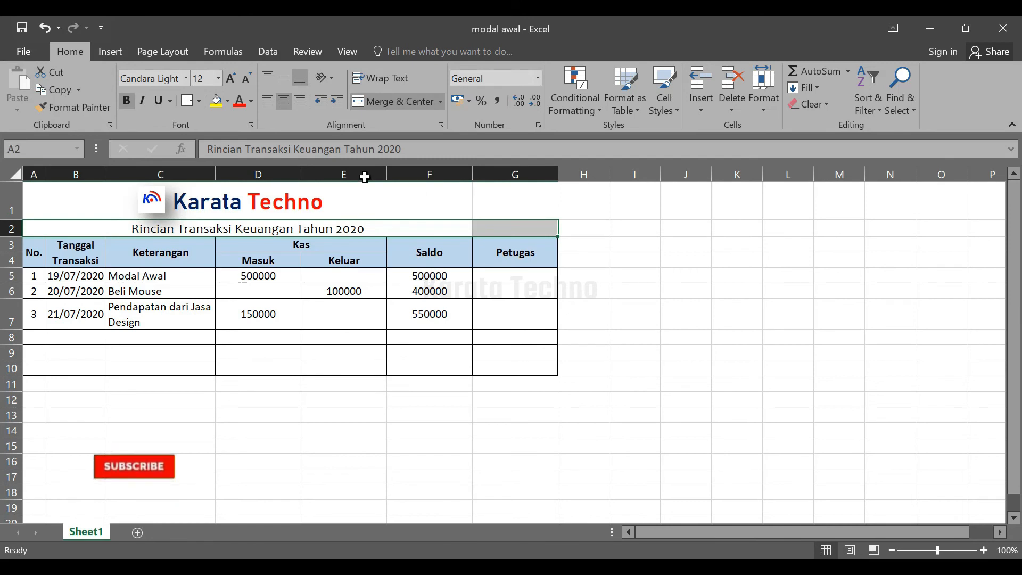
{"action": "left_click", "coordinate": [396, 101]}
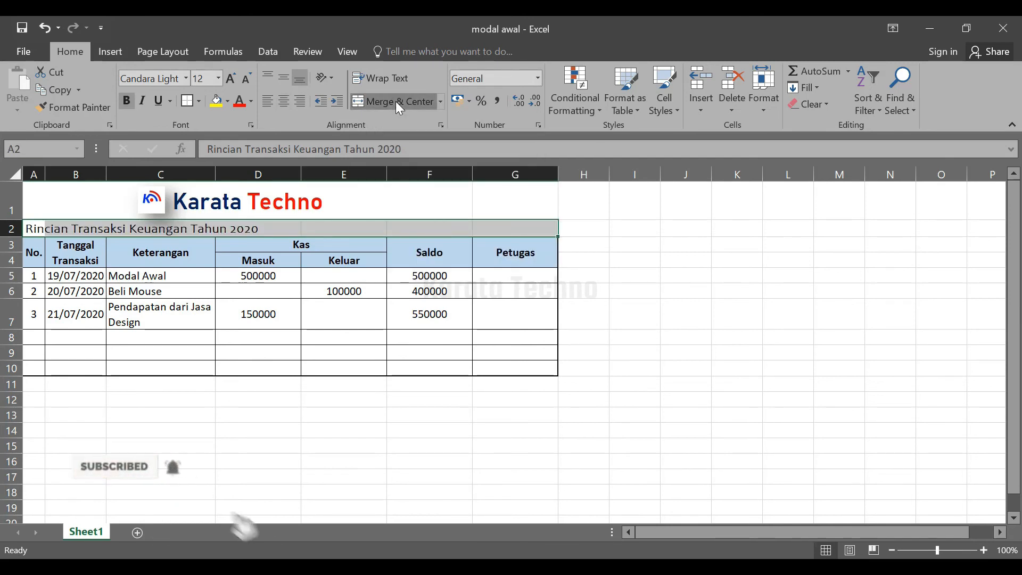
{"action": "left_click", "coordinate": [395, 101]}
{"action": "left_click", "coordinate": [635, 252]}
Unmerge the subtitle cells A2:G2, and merge and center them again.
{"action": "left_click", "coordinate": [495, 228]}
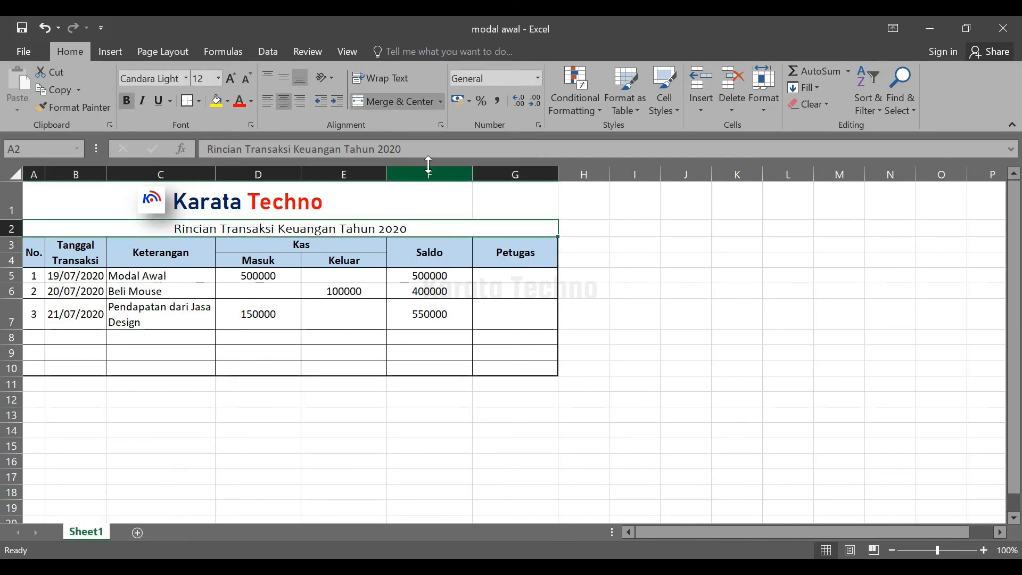
{"action": "left_click", "coordinate": [393, 105]}
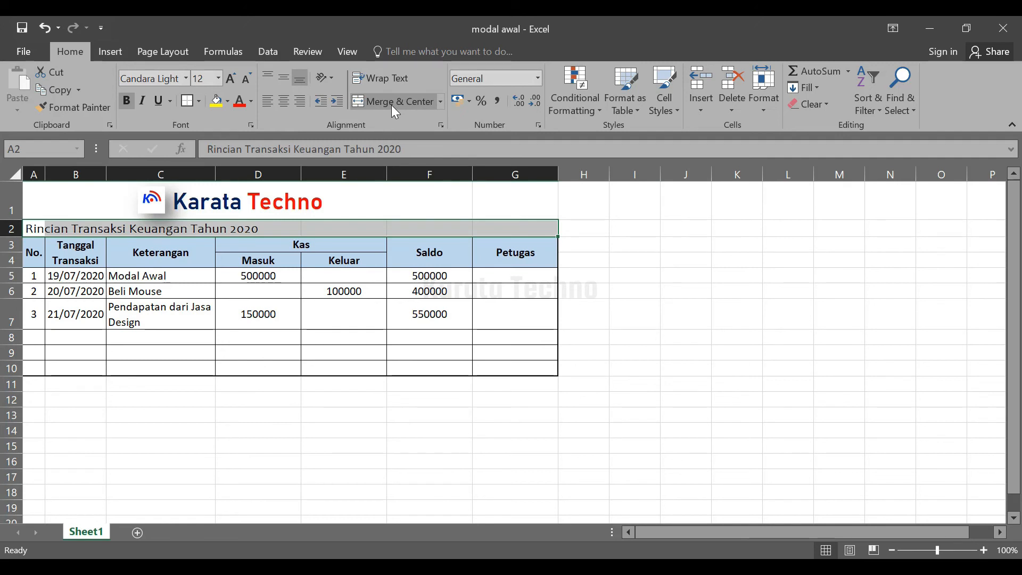
{"action": "left_click", "coordinate": [391, 105]}
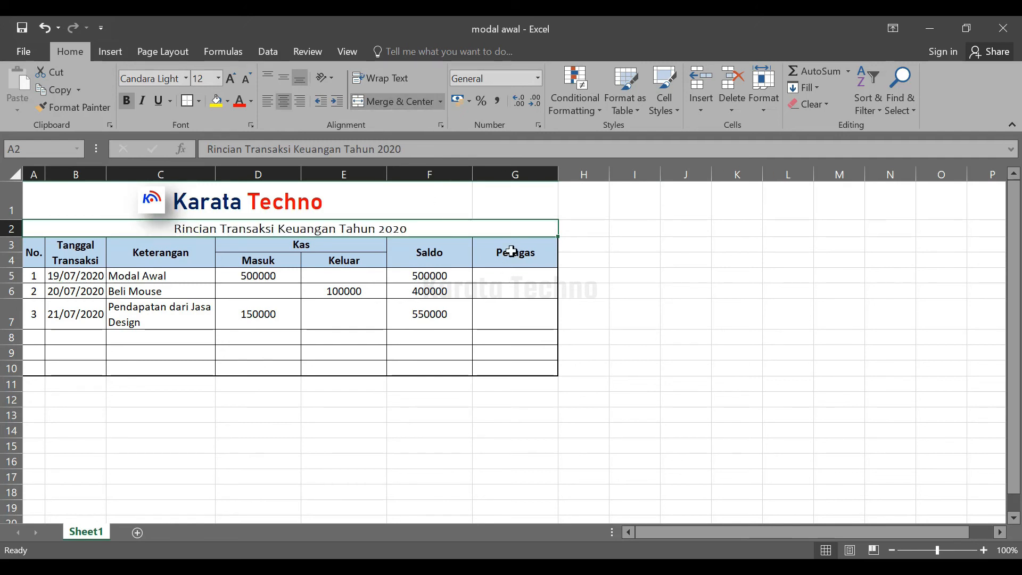
Extend the merged Karata Techno title to include the Petugas column, merging and centering it across A1:G1.
{"action": "left_click_drag", "start_coordinate": [511, 198], "coordinate": [377, 198]}
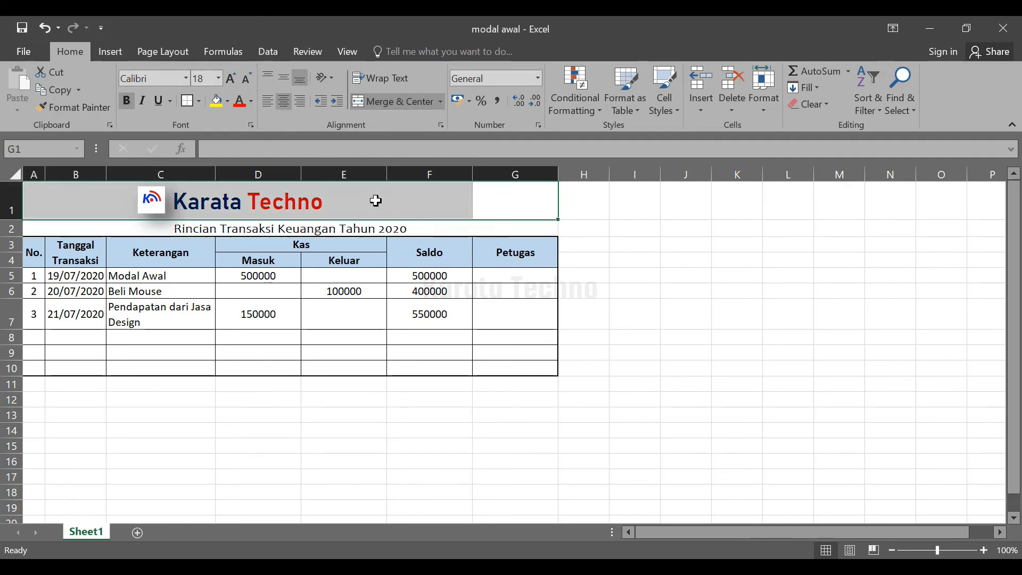
{"action": "left_click", "coordinate": [391, 96]}
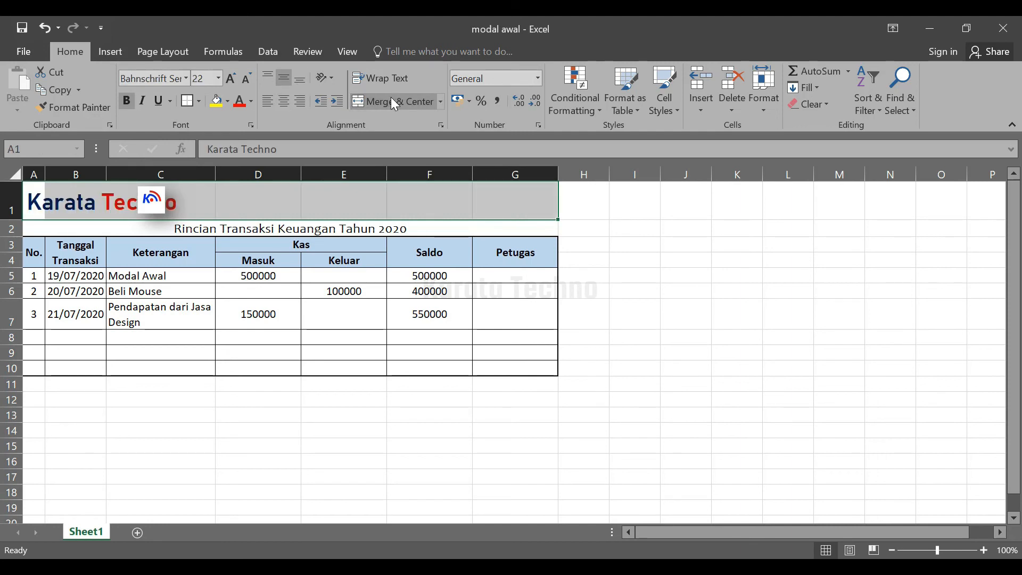
{"action": "left_click", "coordinate": [391, 97]}
{"action": "left_click", "coordinate": [735, 229]}
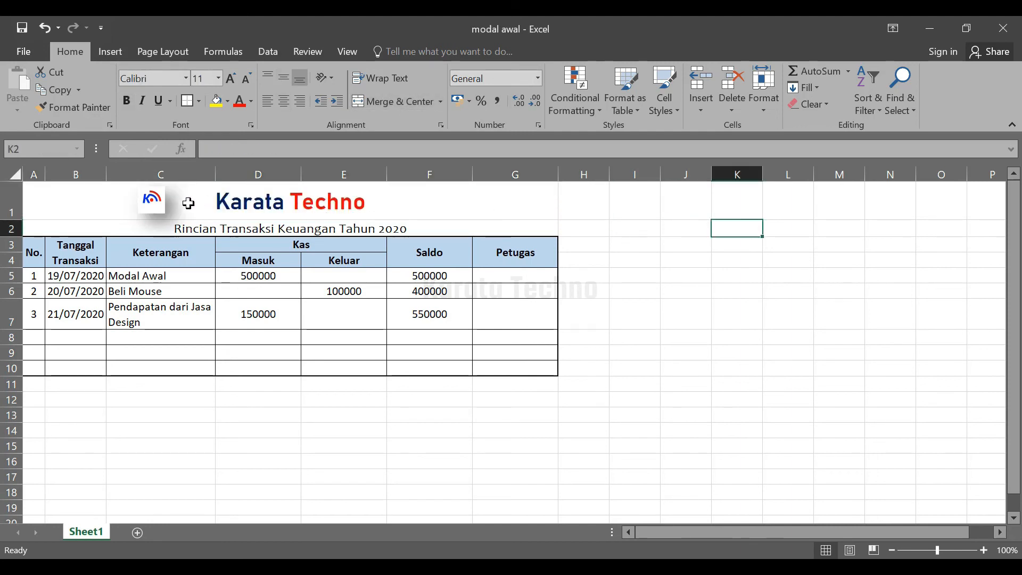
Move the logo picture next to the recentered Karata Techno title, just before its first letter in row 1.
{"action": "left_click", "coordinate": [169, 200]}
{"action": "left_click_drag", "start_coordinate": [170, 199], "coordinate": [212, 200]}
{"action": "left_click", "coordinate": [685, 368]}
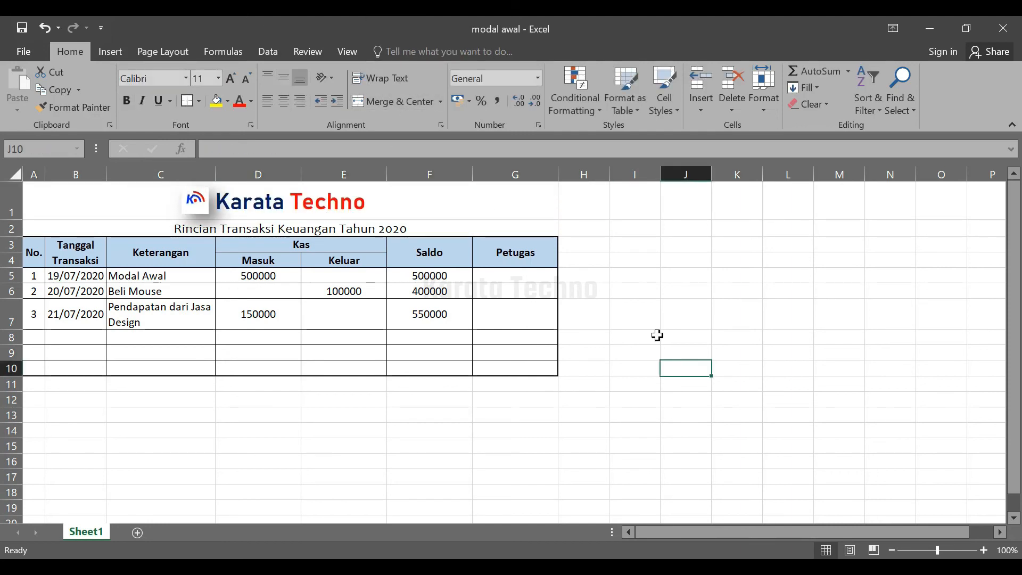